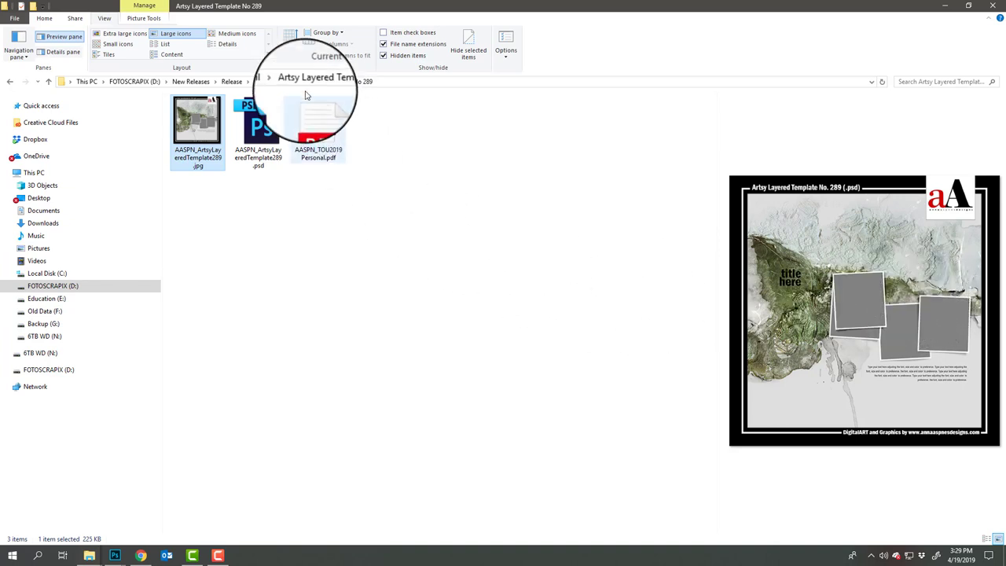
# Open the Outdoors WordART Mix No 1 folder in 12 April and preview several word art images and the overview JPG
pyautogui.click(264, 82)
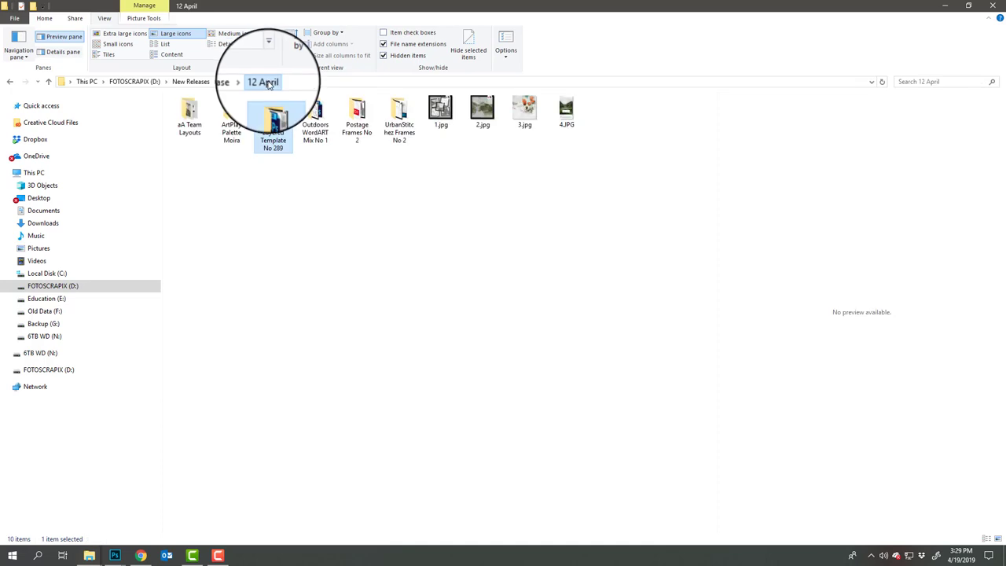
pyautogui.doubleClick(316, 113)
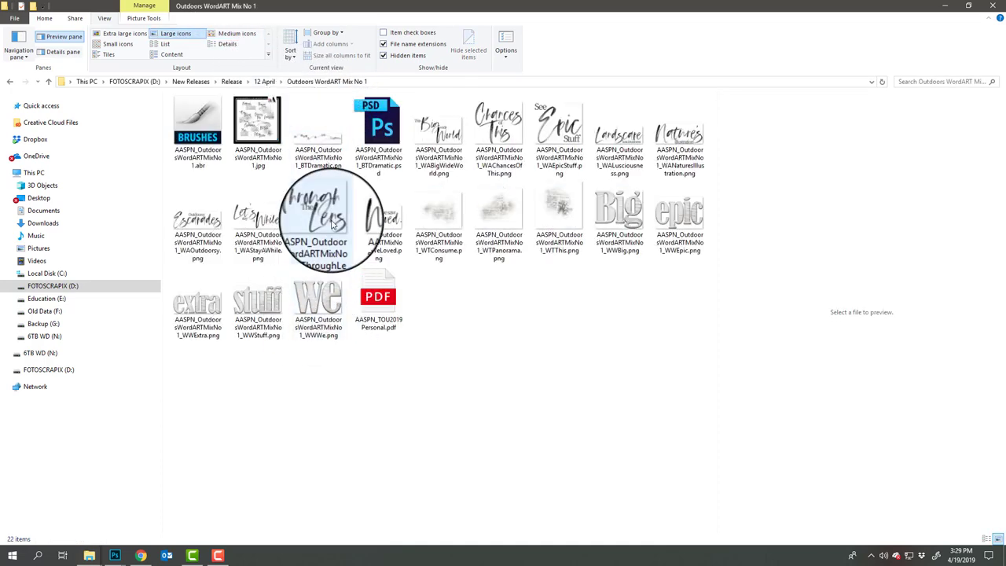
pyautogui.click(432, 125)
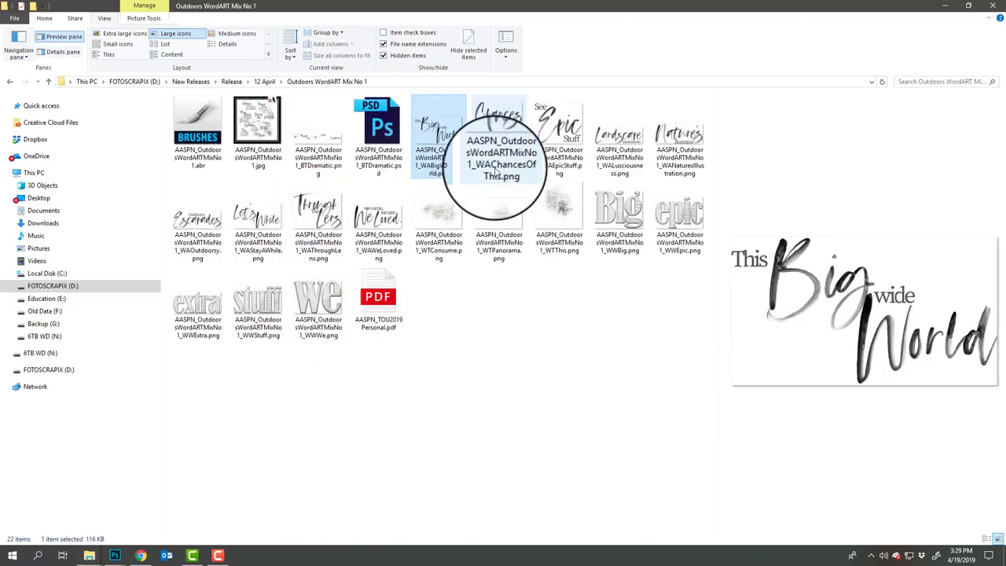
pyautogui.click(494, 206)
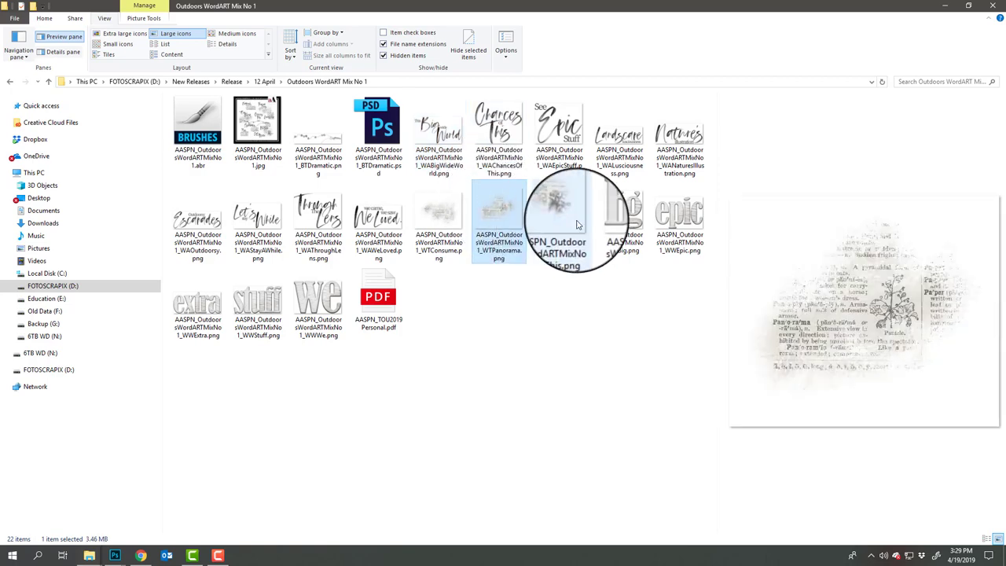
pyautogui.click(608, 216)
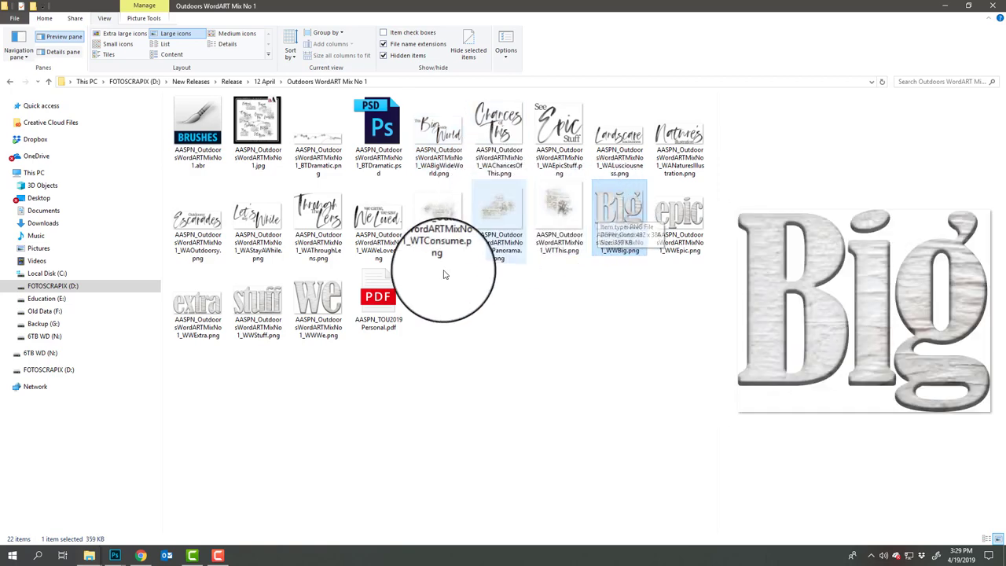
pyautogui.click(319, 292)
pyautogui.click(320, 141)
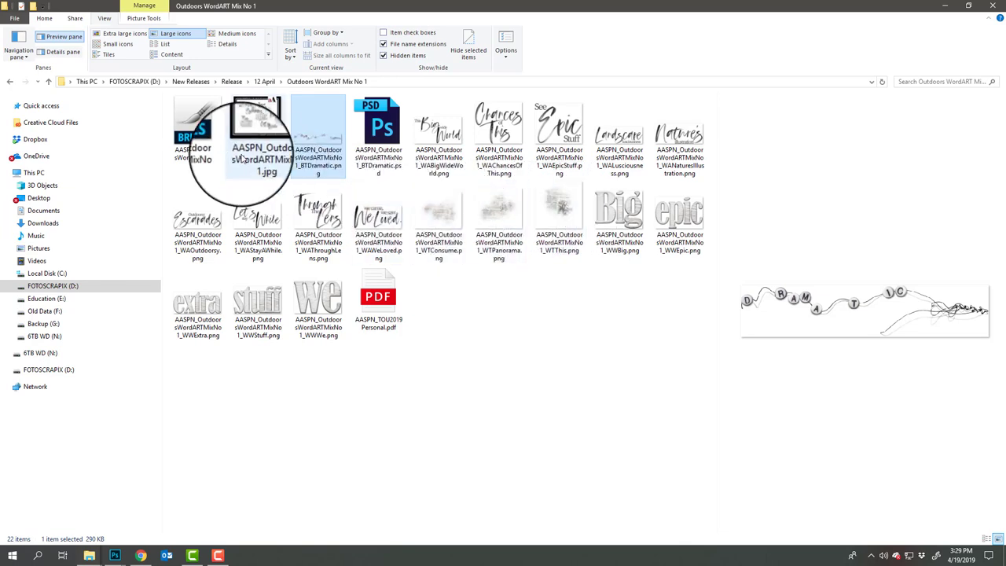
pyautogui.click(258, 126)
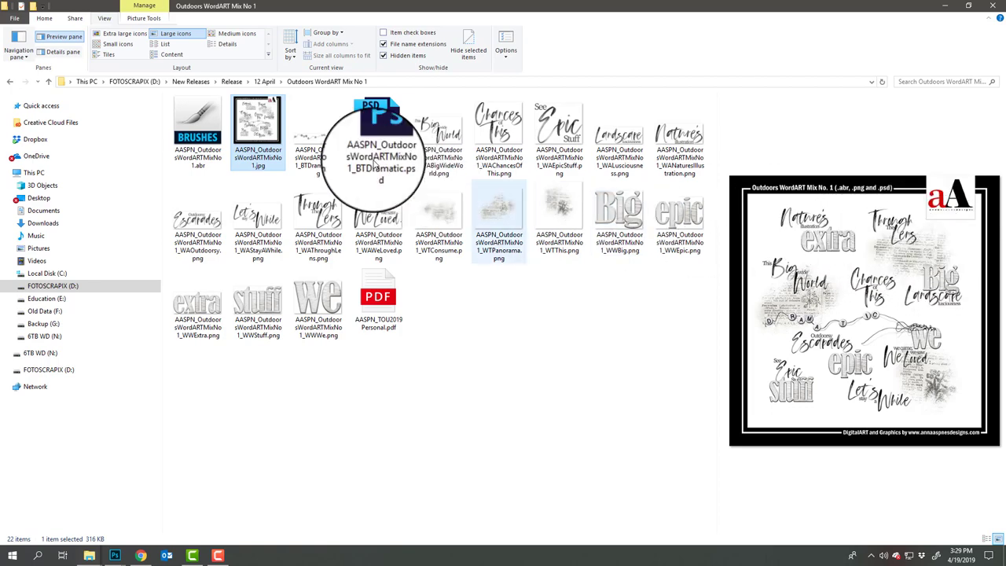
# Open the Postage Frames No 2 folder in 12 April and preview AASPN_PostageFrames2.jpg
pyautogui.click(264, 81)
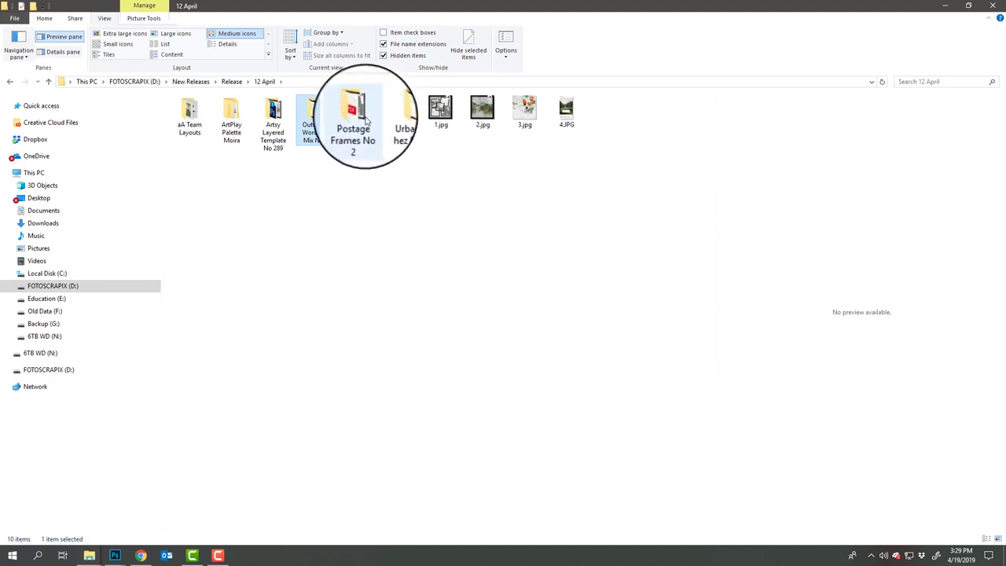
pyautogui.doubleClick(361, 118)
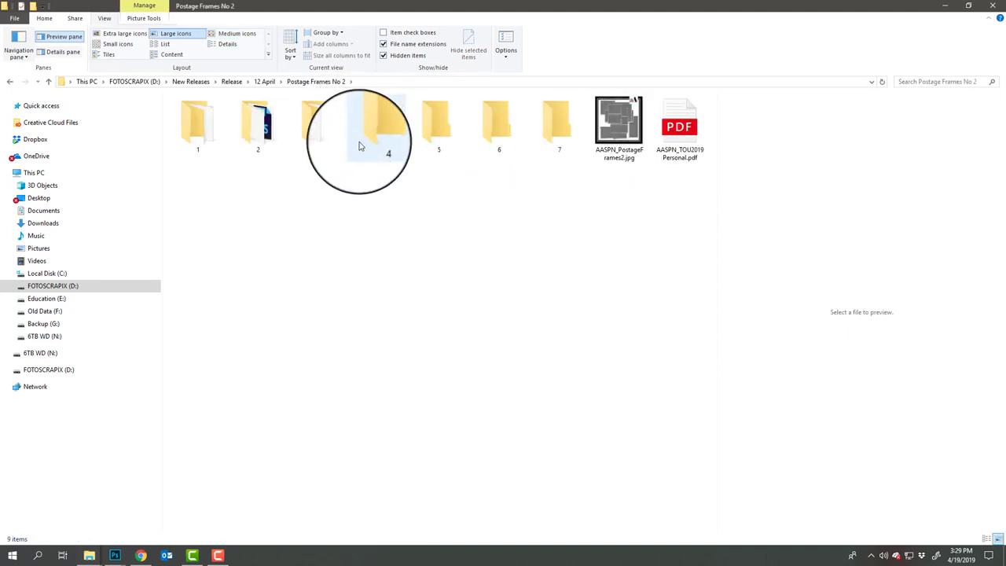
pyautogui.click(605, 137)
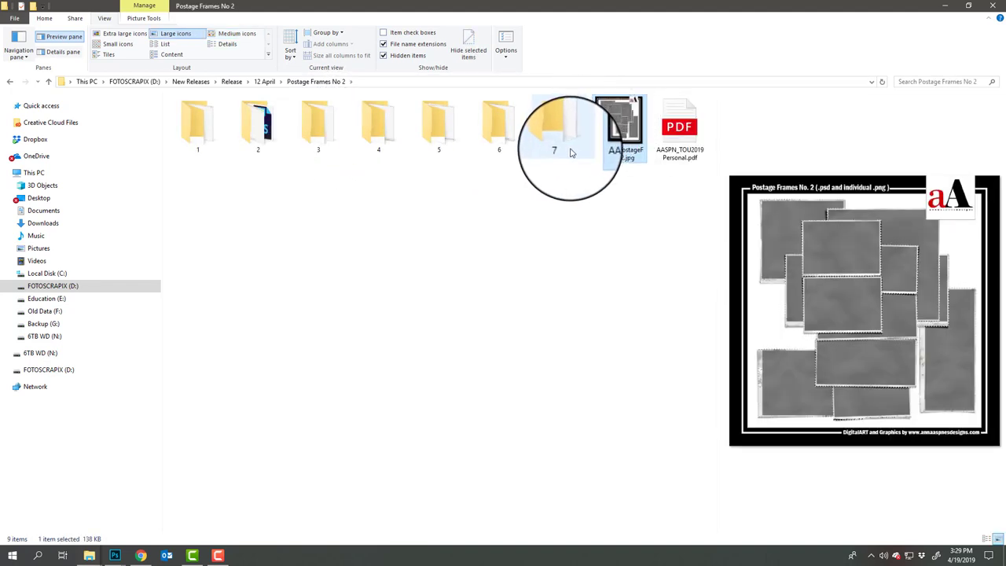
# Open AASPN_PostageFrames2_2.psd from subfolder 2 in Photoshop and select its 1 frame mask layer
pyautogui.doubleClick(259, 126)
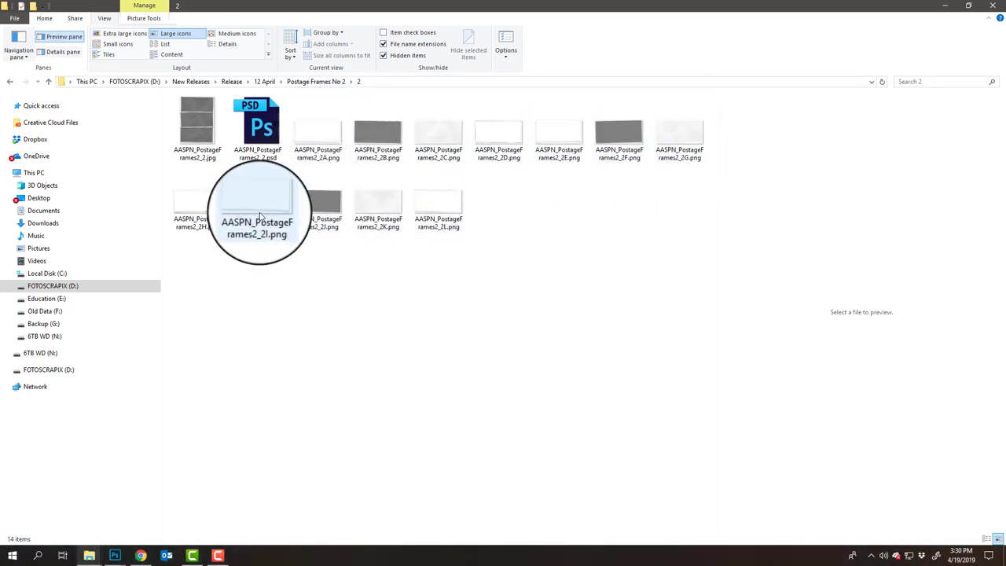
pyautogui.moveTo(265, 134); pyautogui.dragTo(699, 189)
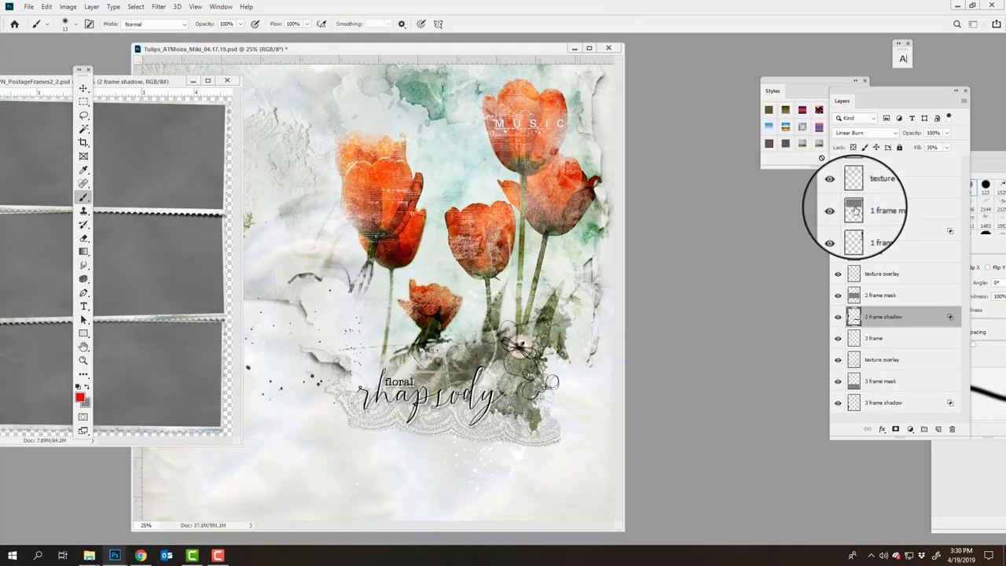
pyautogui.click(854, 210)
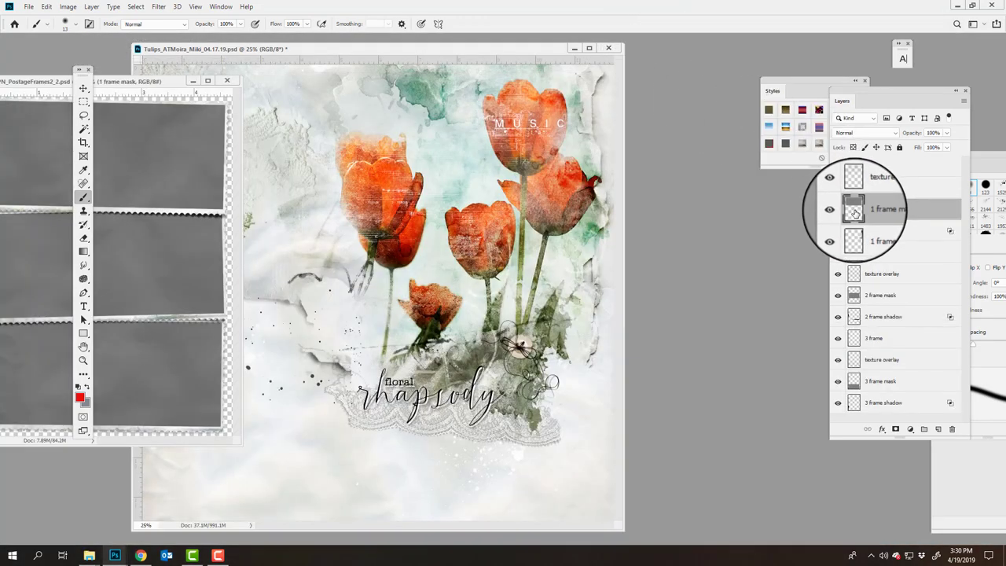
pyautogui.moveTo(179, 81); pyautogui.dragTo(427, 135)
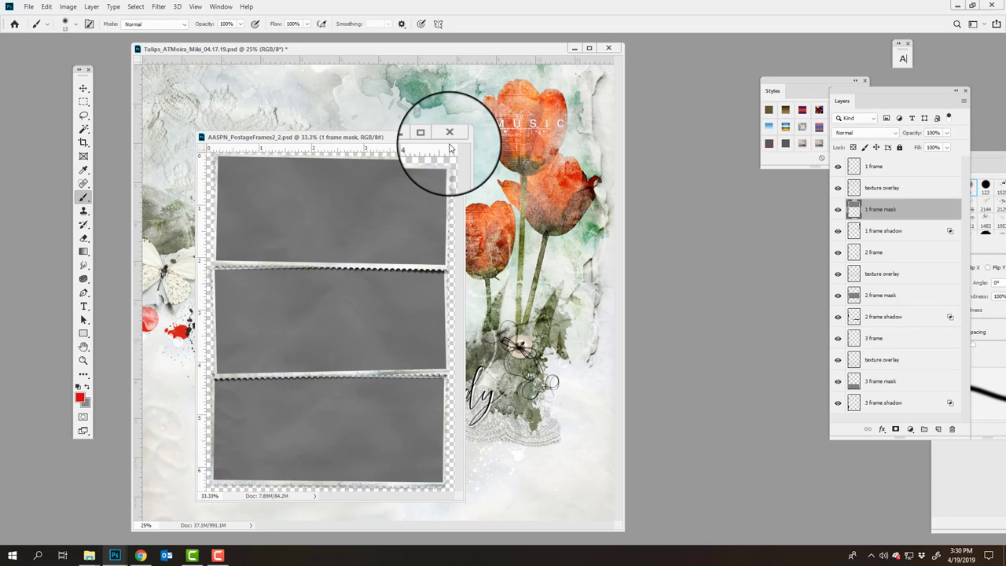
# Copy the linked tulip photo layers from the artsy transfers moira_1 group into the postage frames document, above the 1 frame mask layer
pyautogui.click(838, 211)
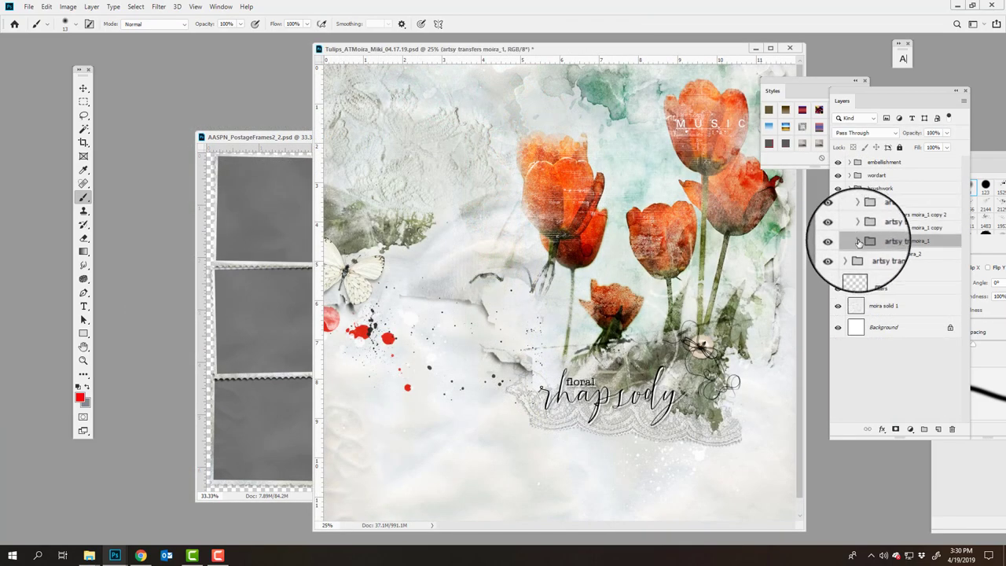
pyautogui.click(859, 240)
pyautogui.click(848, 305)
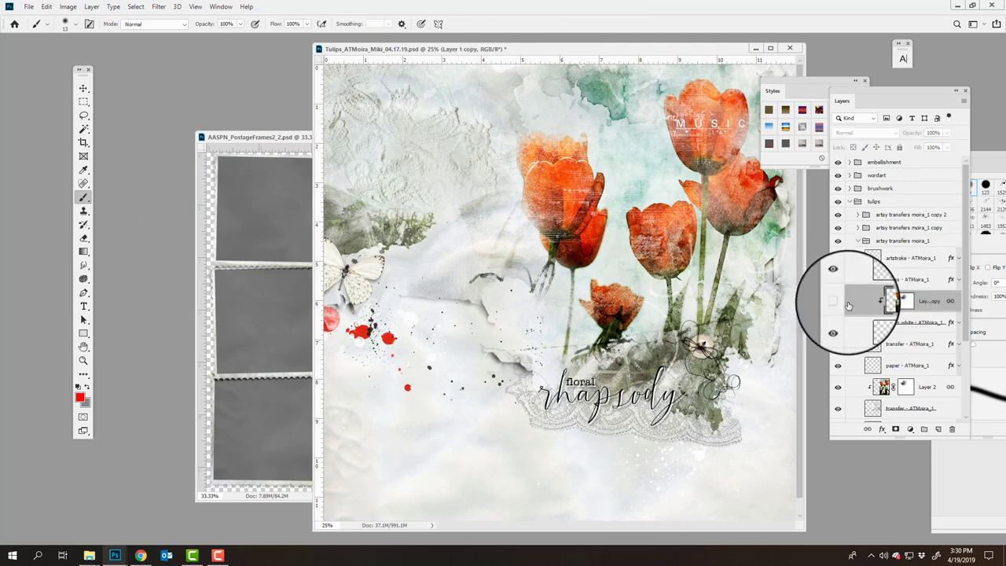
pyautogui.click(84, 90)
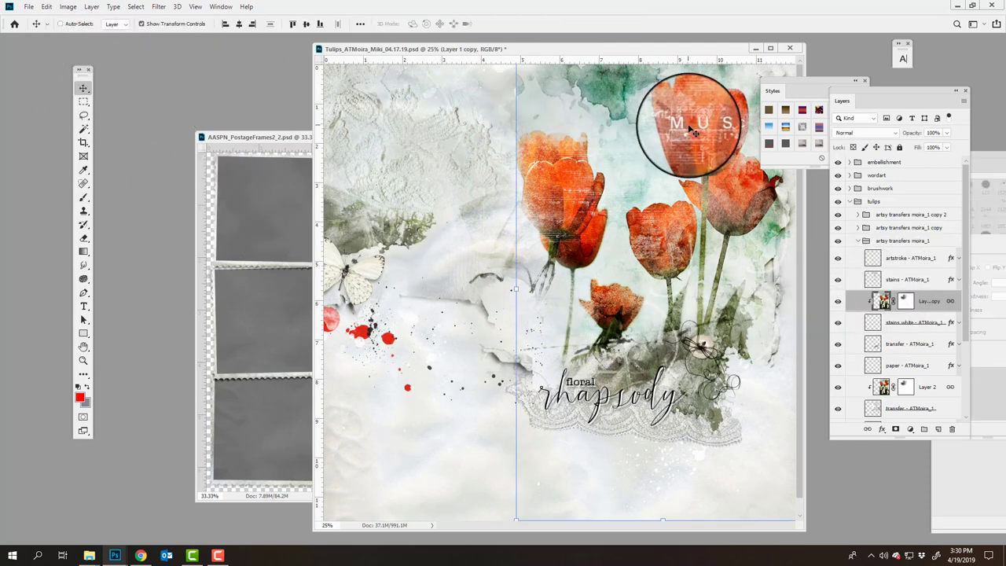
pyautogui.moveTo(673, 112); pyautogui.dragTo(316, 145)
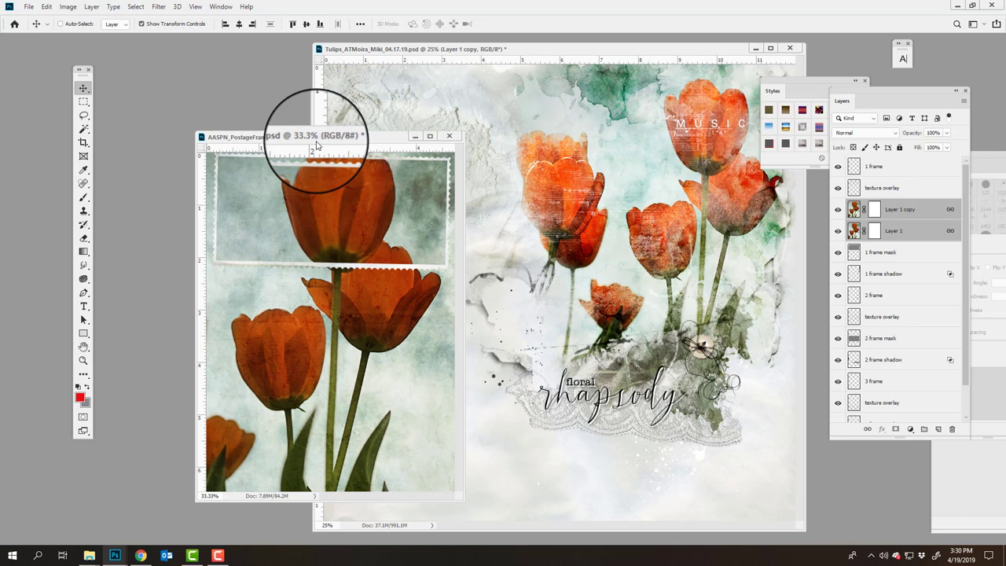
# Clip both tulip photo layers to the 1 frame mask layer and reposition the photo inside the first frame
pyautogui.click(195, 6)
pyautogui.click(208, 90)
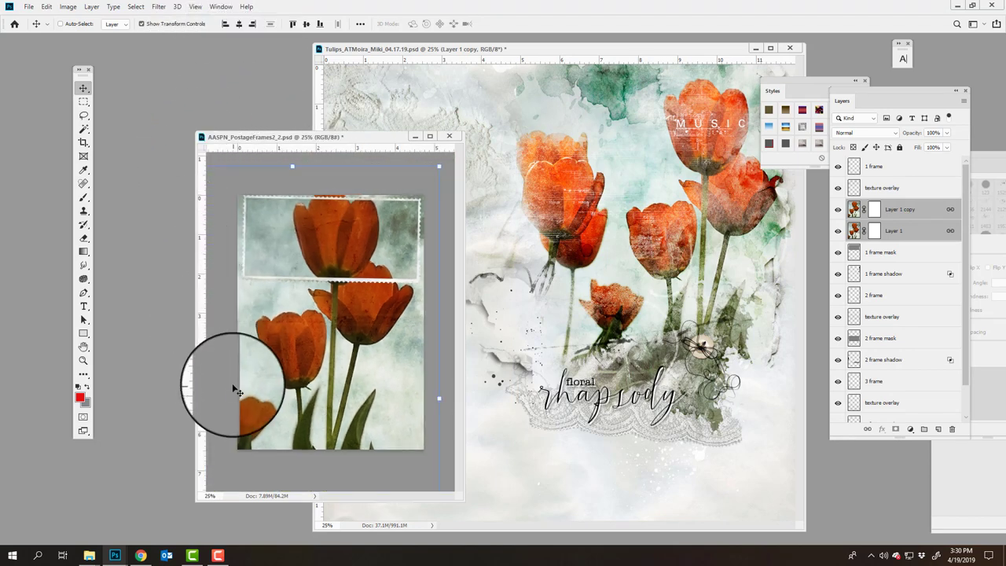
pyautogui.click(92, 6)
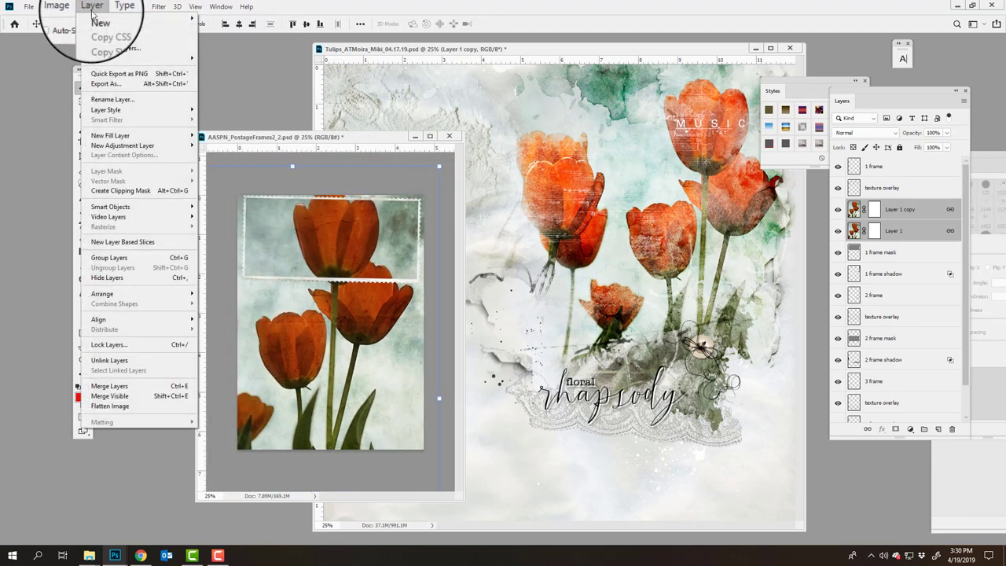
pyautogui.click(119, 189)
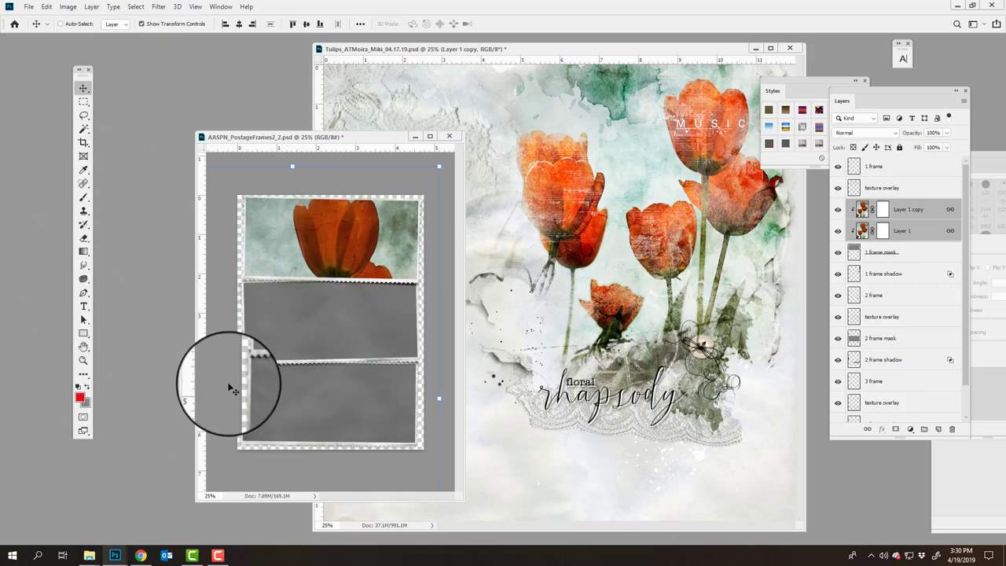
pyautogui.moveTo(358, 244)
pyautogui.mouseDown()
pyautogui.moveTo(317, 175)
pyautogui.moveTo(362, 174)
pyautogui.moveTo(376, 251)
pyautogui.mouseUp()
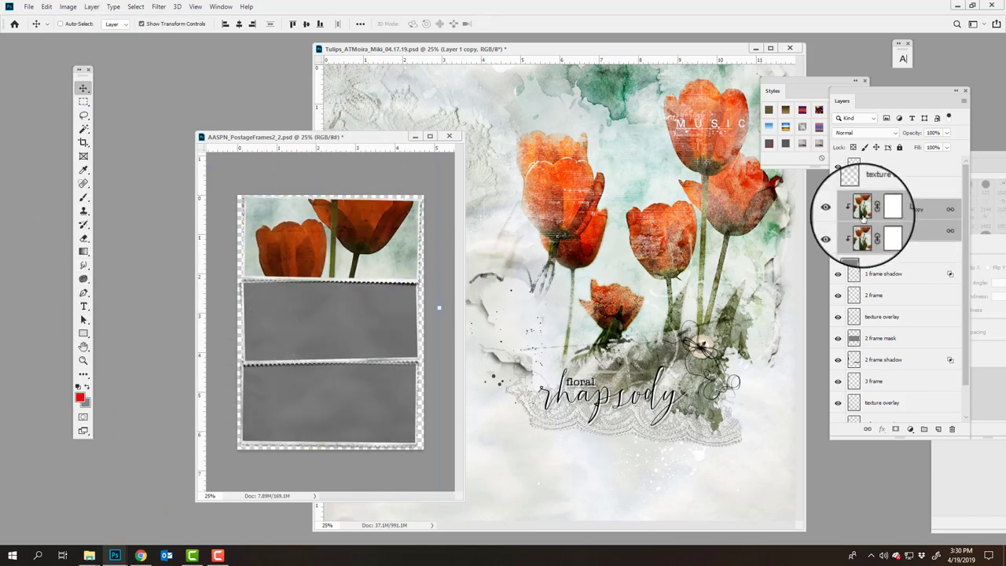
# Duplicate the two tulip photo layers, place the copies above the 2 frame mask layer and clip them to it
pyautogui.moveTo(861, 209); pyautogui.dragTo(941, 429)
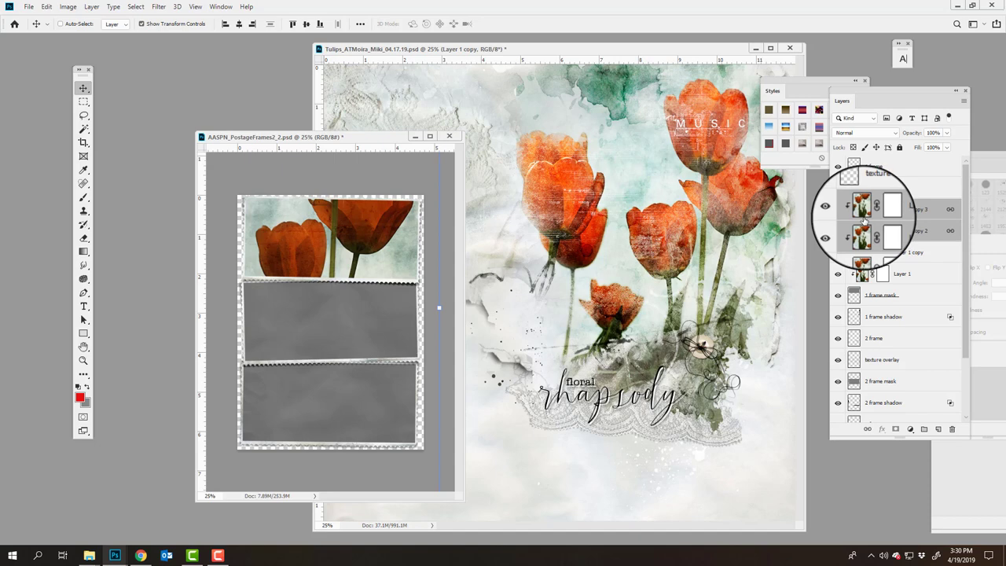
pyautogui.moveTo(862, 224); pyautogui.dragTo(876, 369)
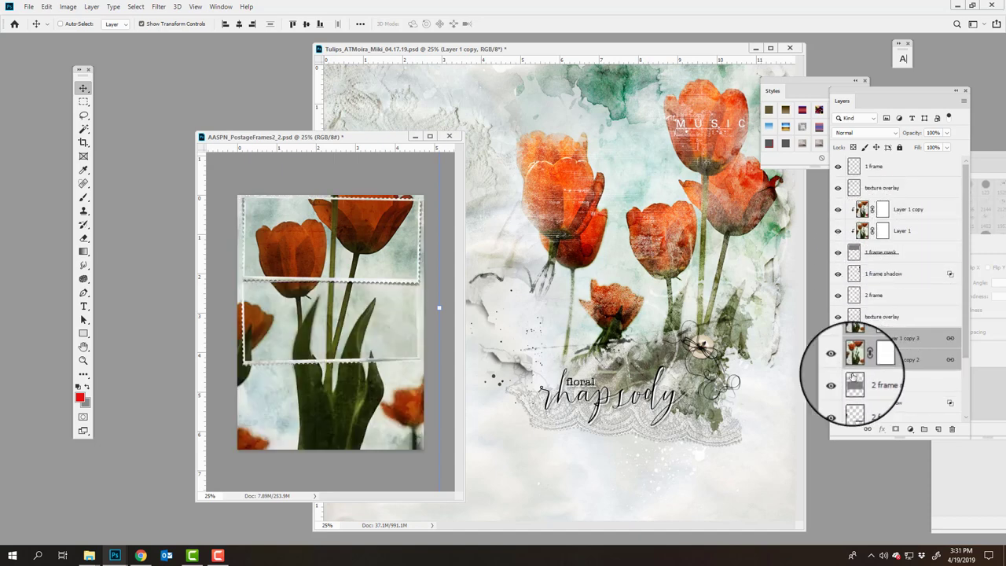
pyautogui.click(90, 7)
pyautogui.click(130, 191)
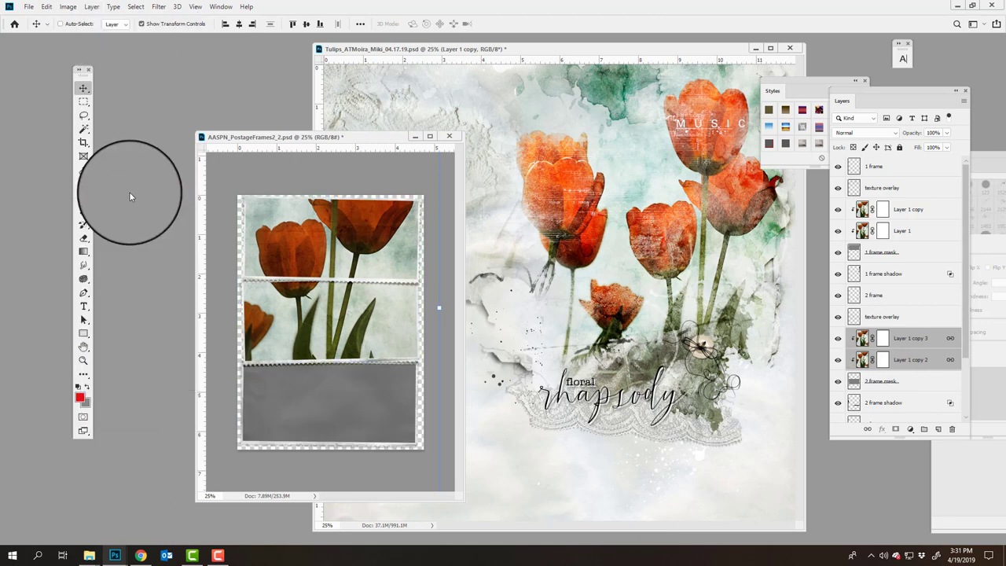
# Duplicate the second frame's two photo layers, place the copies above the 3 frame mask layer and clip them to it
pyautogui.moveTo(920, 337); pyautogui.dragTo(937, 428)
pyautogui.moveTo(968, 330); pyautogui.dragTo(966, 421)
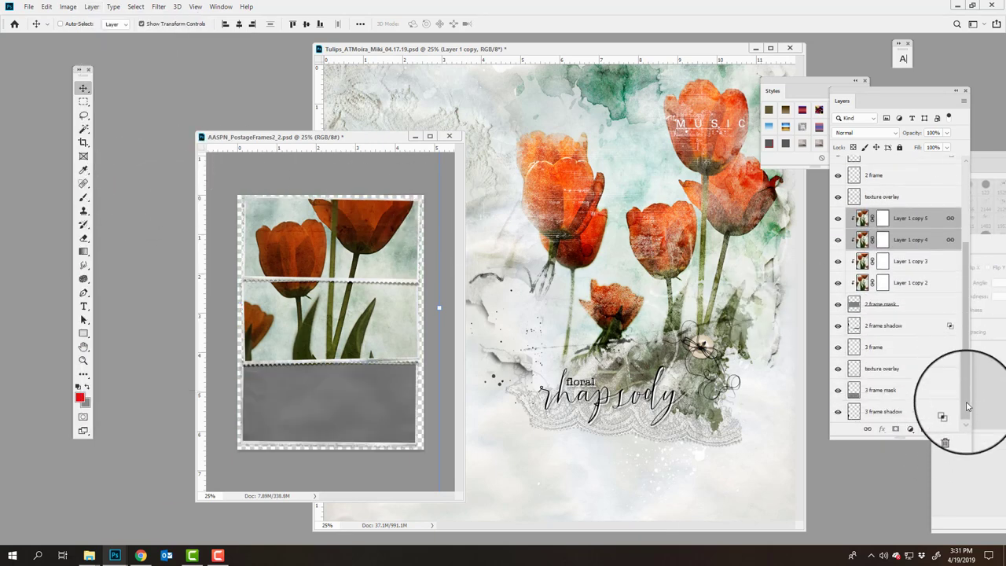
pyautogui.moveTo(912, 235); pyautogui.dragTo(913, 380)
pyautogui.click(91, 7)
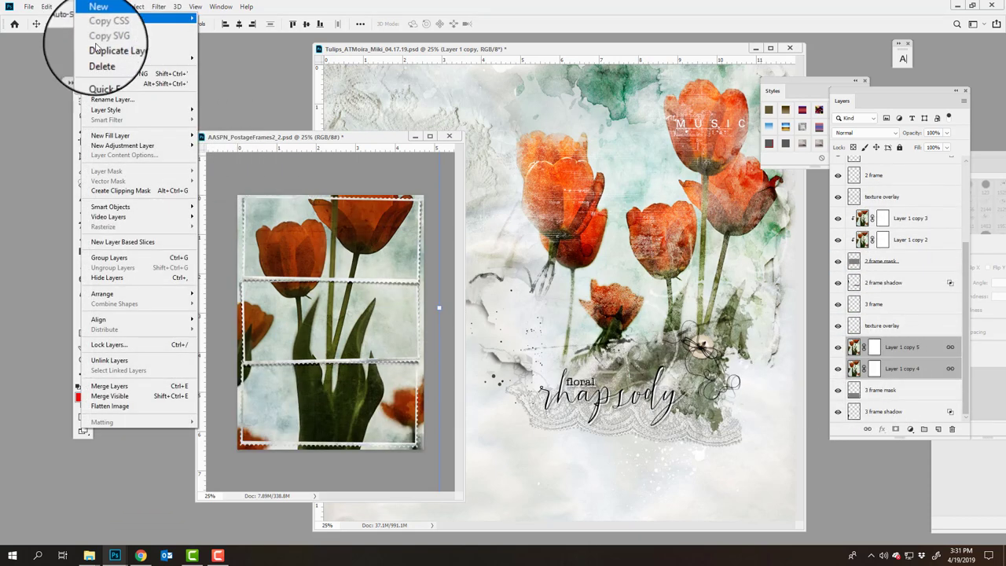
pyautogui.click(114, 190)
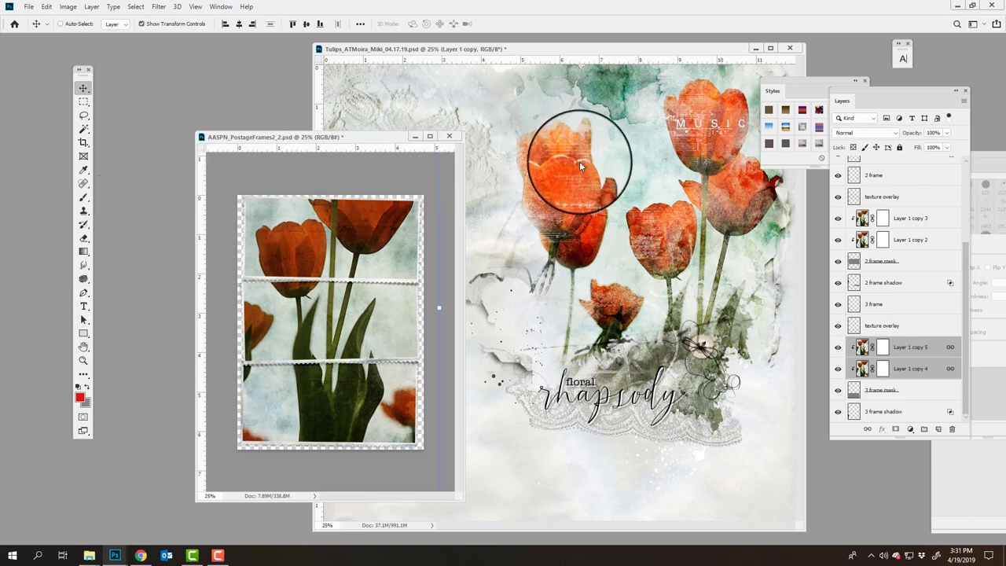
# Select all frame, mask, shadow and photo layers and copy them into the Tulips layout document
pyautogui.scroll(5, 961, 206)
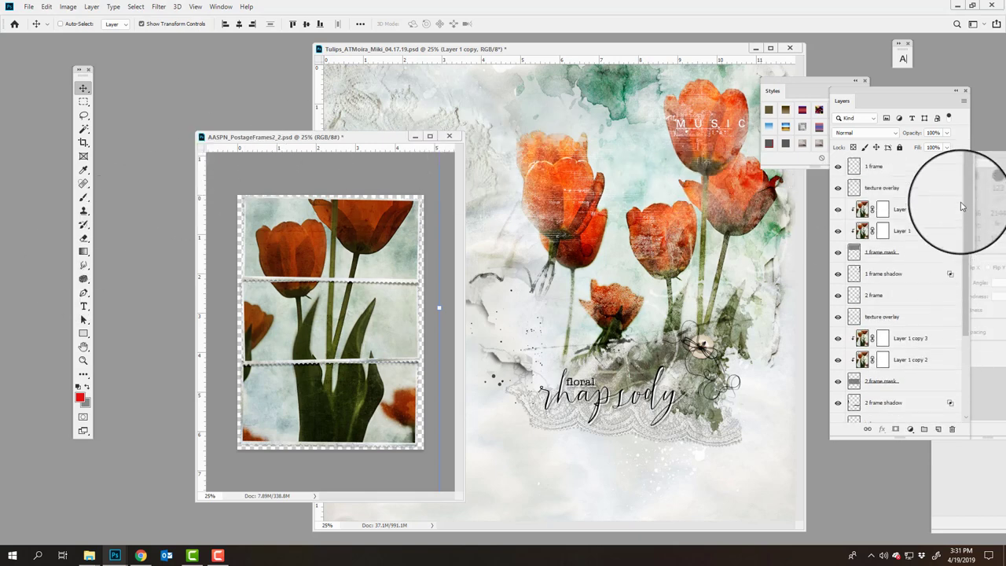
pyautogui.click(909, 172)
pyautogui.scroll(-5, 962, 236)
pyautogui.keyDown('shift'); pyautogui.click(939, 410); pyautogui.keyUp('shift')
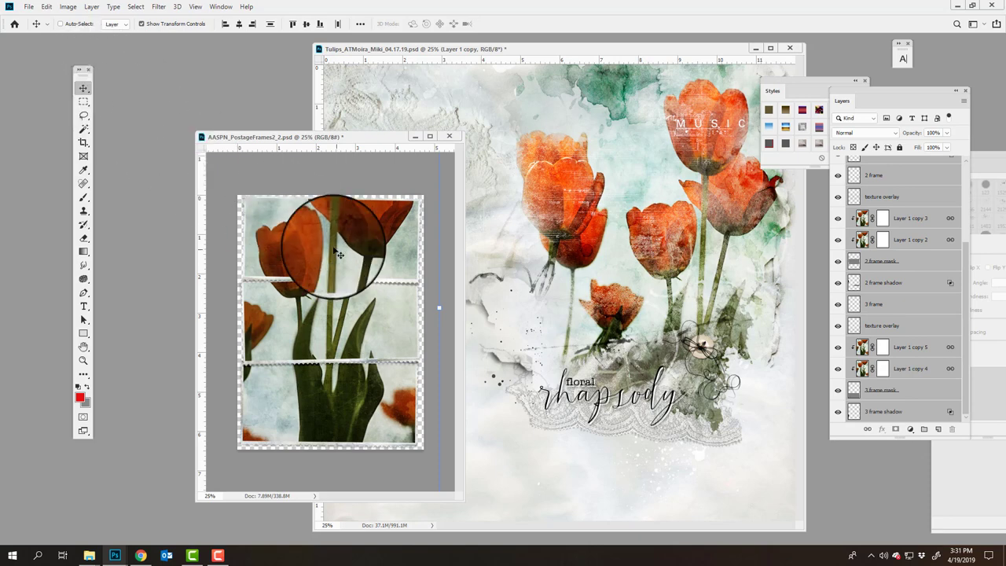
pyautogui.moveTo(332, 231); pyautogui.dragTo(475, 247)
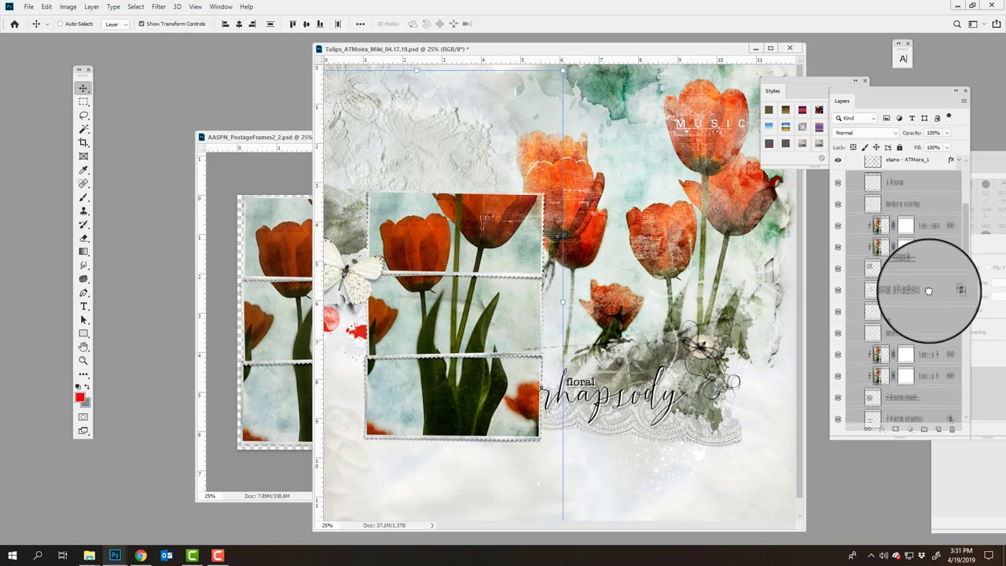
# Delete the copied frame layers from the Tulips layout and close AASPN_PostageFrames2_2.psd without saving
pyautogui.moveTo(920, 288); pyautogui.dragTo(951, 427)
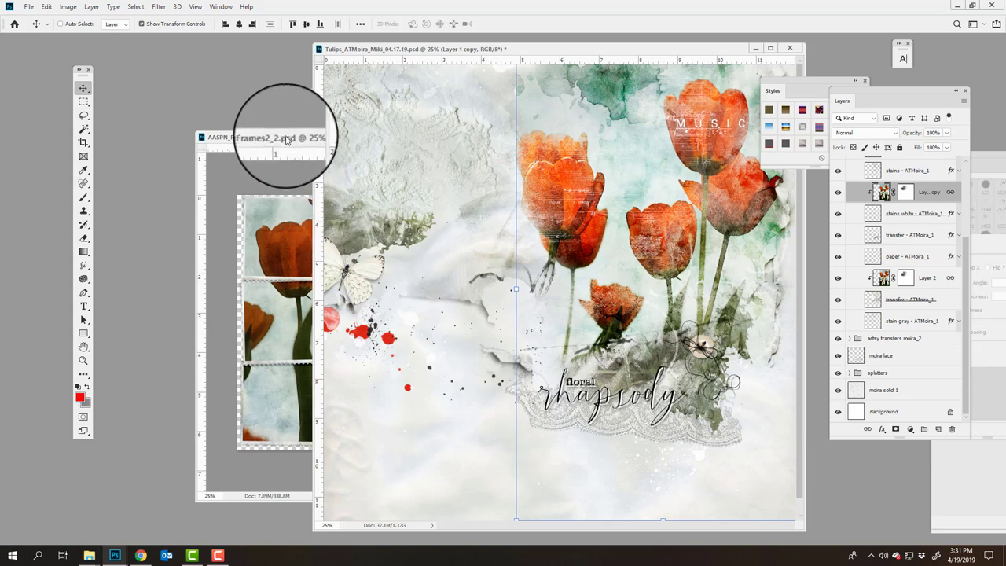
pyautogui.moveTo(292, 138); pyautogui.dragTo(198, 144)
pyautogui.click(370, 145)
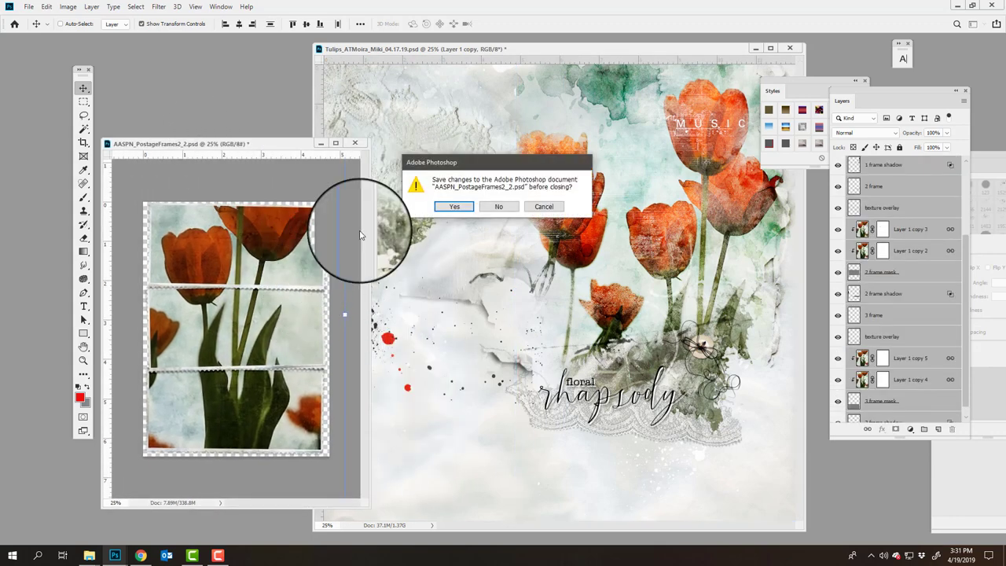
pyautogui.click(495, 207)
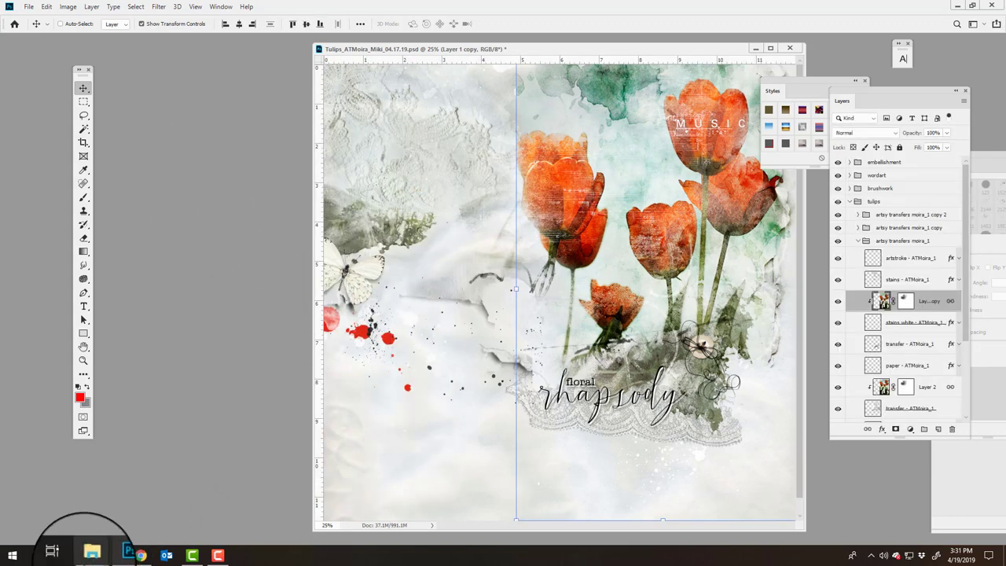
# Switch to File Explorer and open the UrbanStitchez Frames No 2 folder within the 12 April release
pyautogui.moveTo(90, 557)
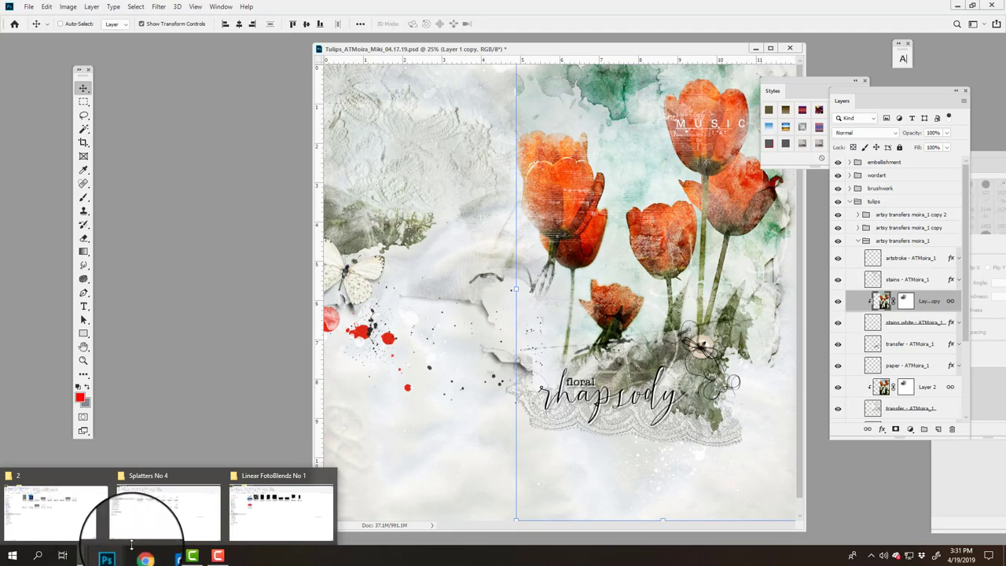
pyautogui.click(90, 515)
pyautogui.click(264, 81)
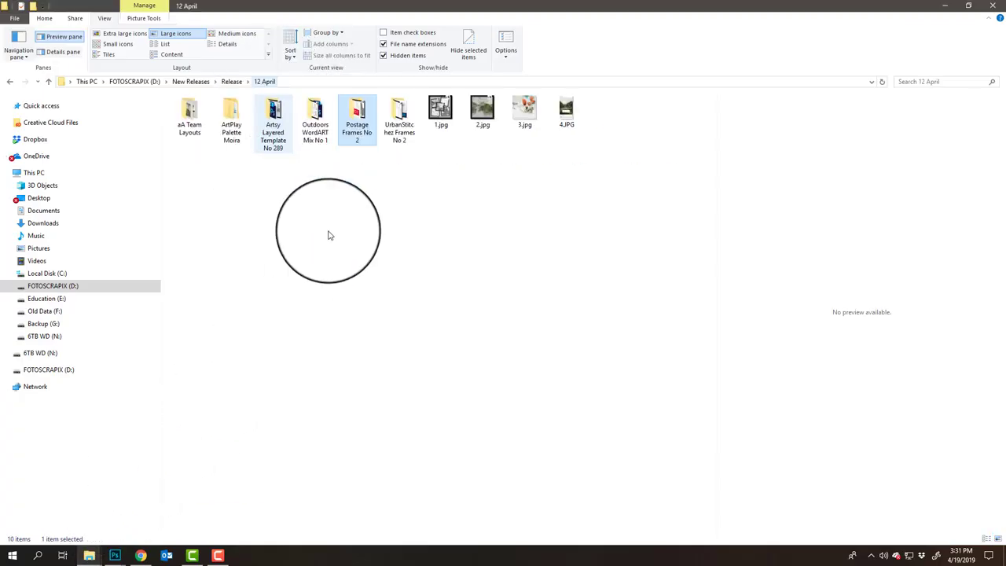
pyautogui.click(406, 116)
pyautogui.doubleClick(403, 116)
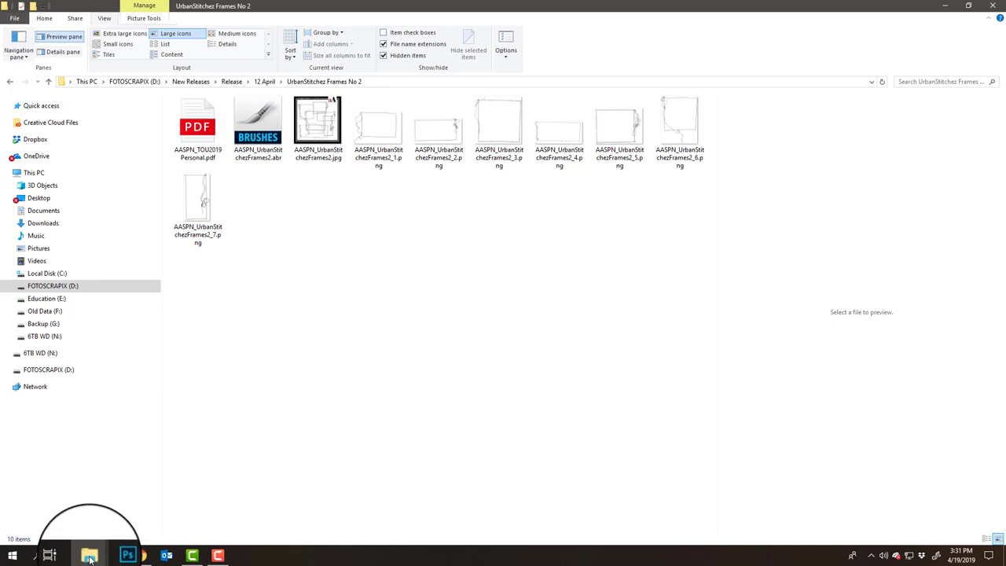
# View the files in the Linear FotoBlendz No 1 folder and return to the UrbanStitchez Frames No 2 folder
pyautogui.moveTo(90, 557)
pyautogui.click(283, 526)
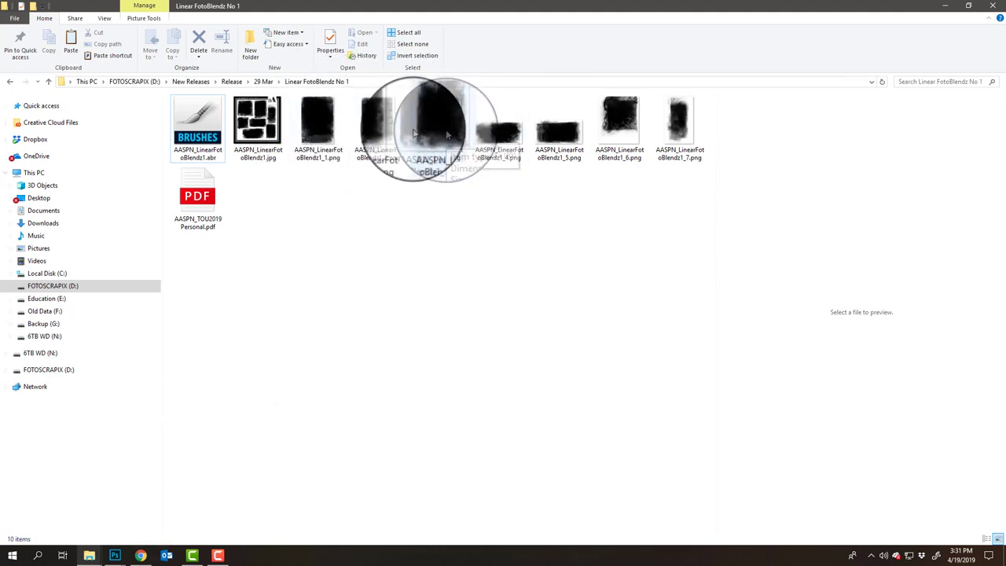
pyautogui.click(89, 557)
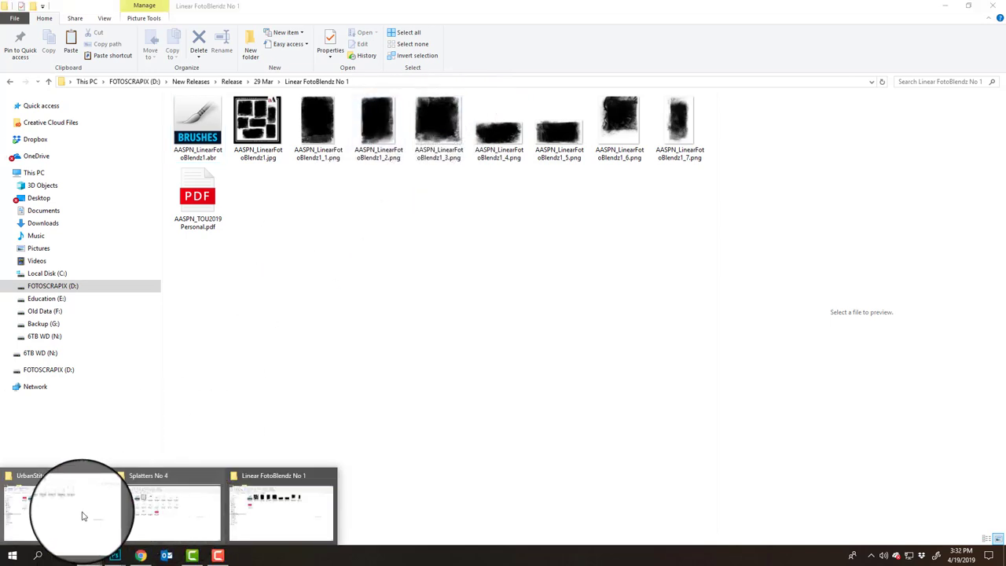
pyautogui.click(83, 514)
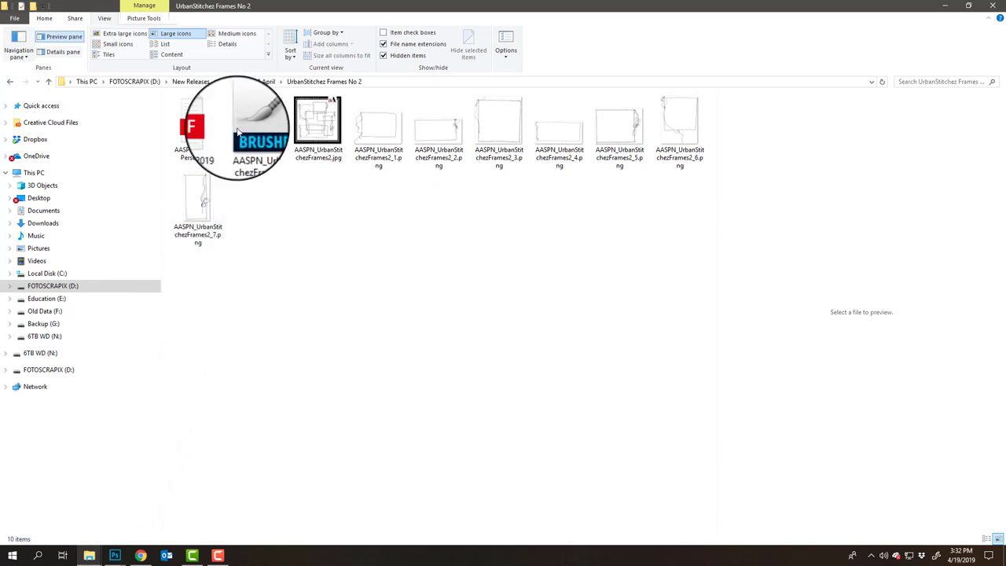
# Open the ArtsyTransfers Moira folder inside ArtPlay Palette Moira in the 12 April release
pyautogui.click(265, 81)
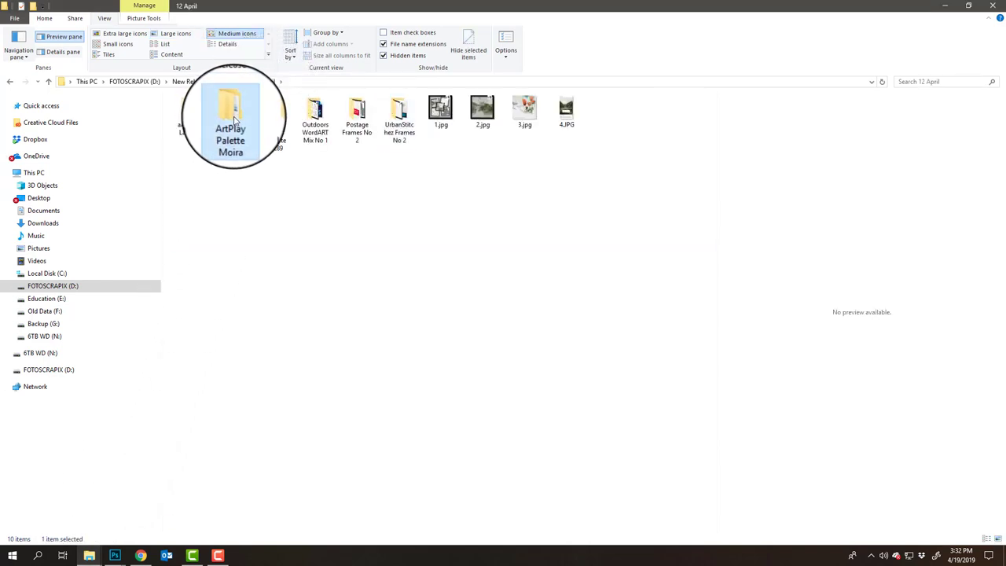
pyautogui.doubleClick(233, 118)
pyautogui.doubleClick(277, 118)
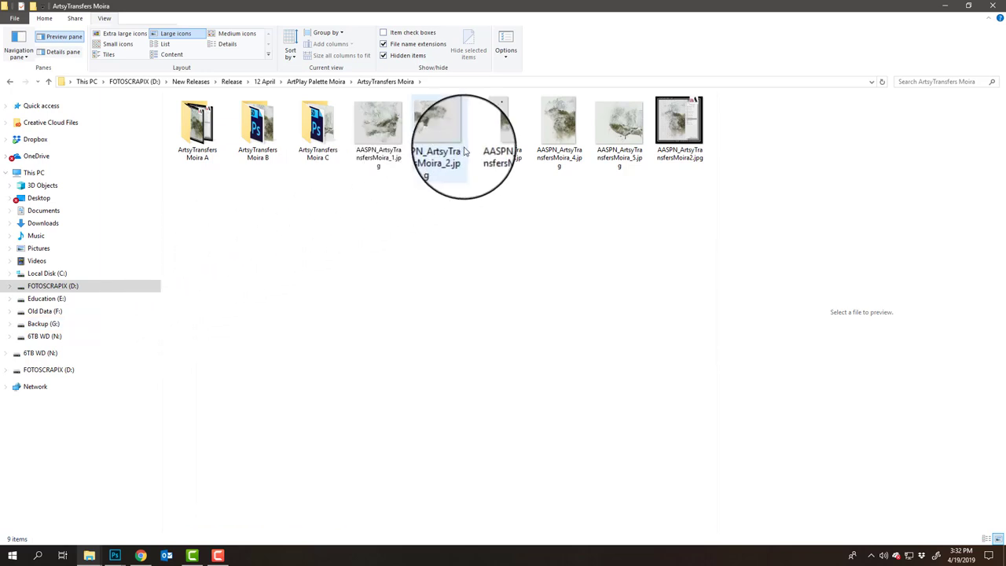
# Enlarge the preview area and preview the numbered ArtsyTransfersMoira JPG images one after another
pyautogui.click(389, 126)
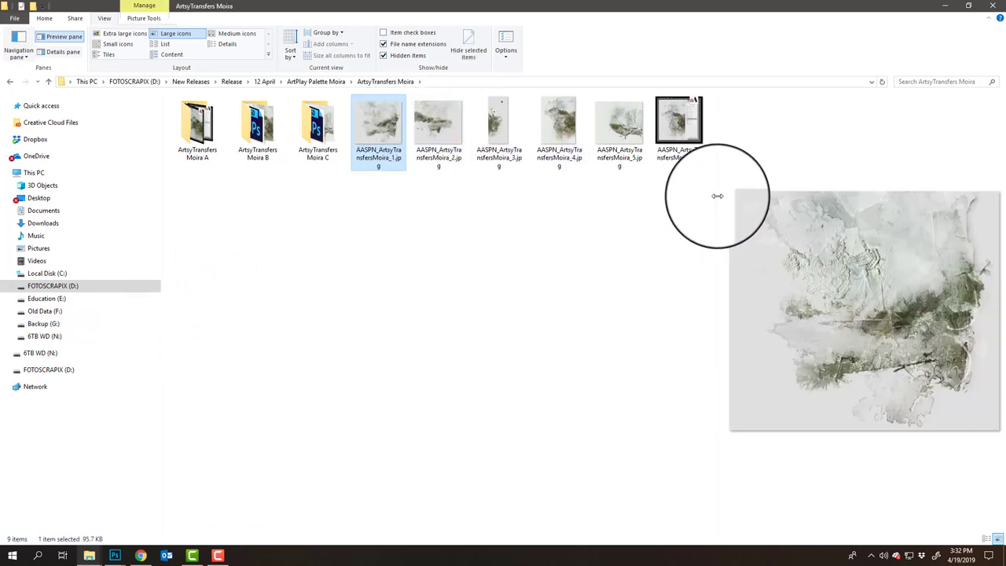
pyautogui.moveTo(717, 195); pyautogui.dragTo(569, 223)
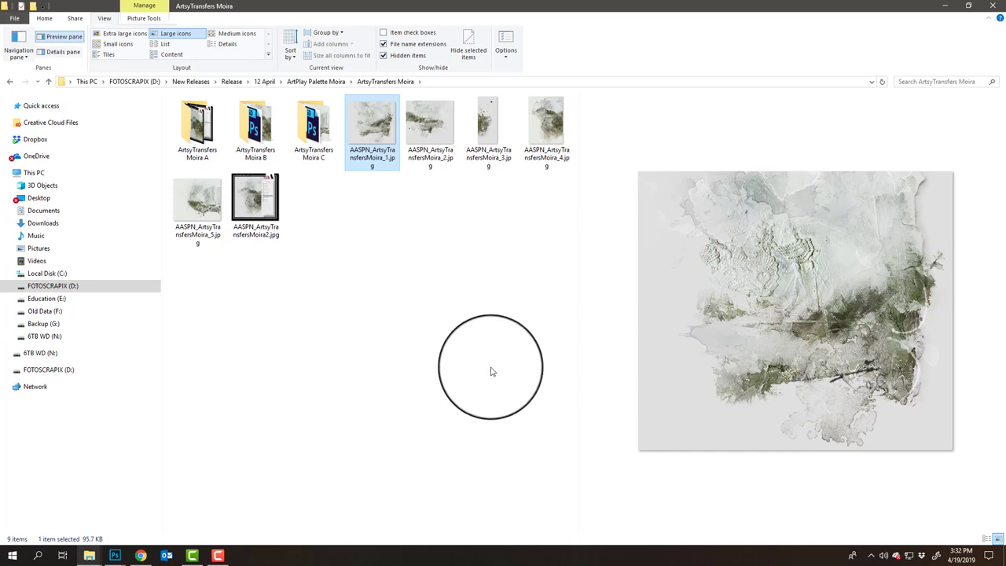
pyautogui.click(440, 137)
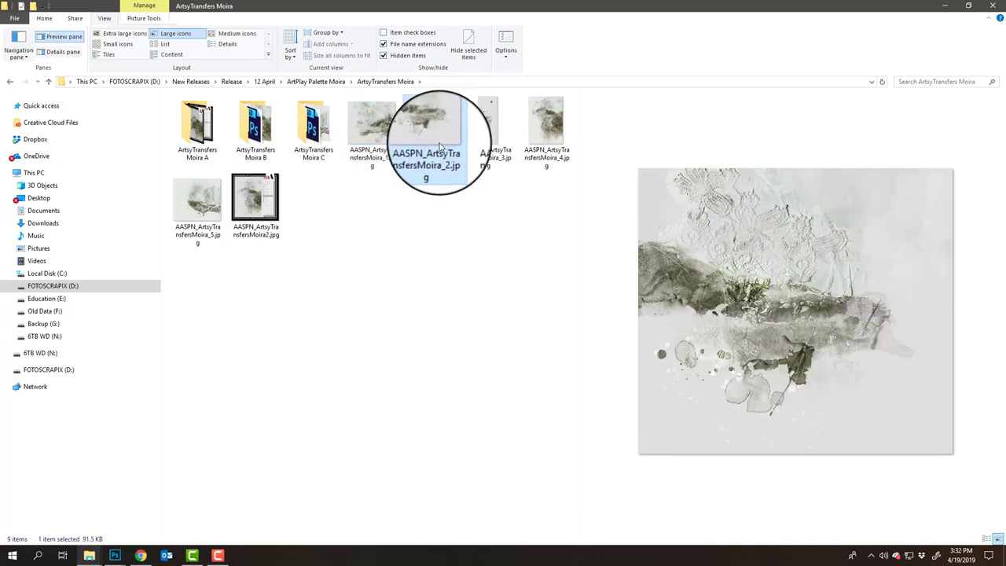
pyautogui.click(489, 125)
pyautogui.click(540, 133)
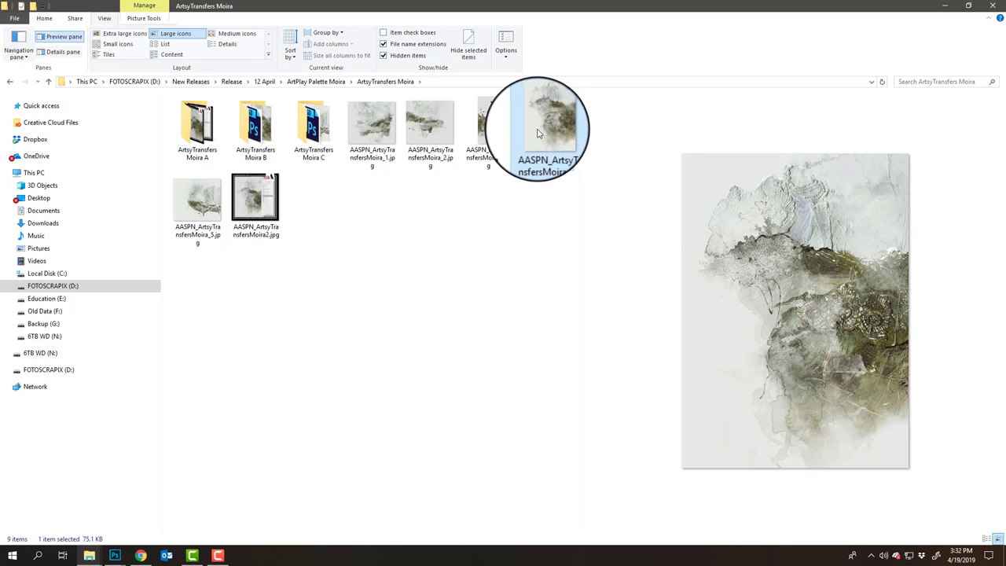
pyautogui.click(197, 221)
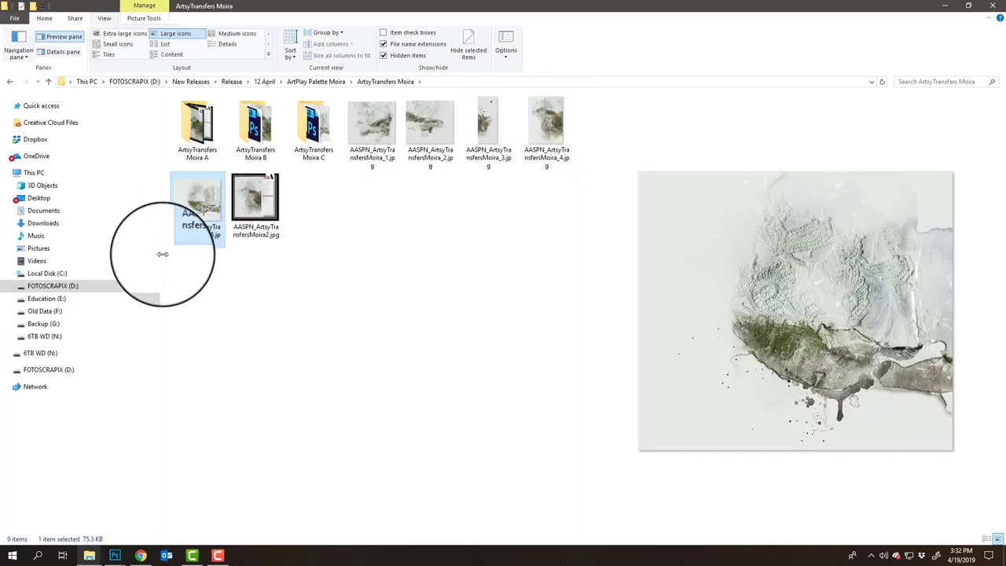
# Open AASPN_ArtsyTransfersMoira_1.psd from the ArtsyTransfers Moira A folder in Photoshop, with its layer list placed beside the document
pyautogui.doubleClick(207, 137)
pyautogui.click(313, 155)
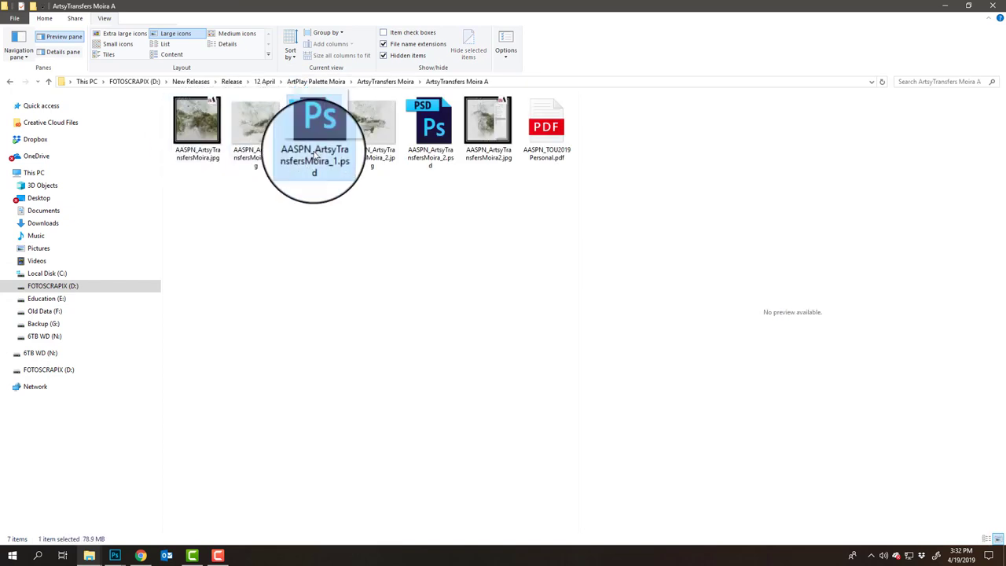
pyautogui.moveTo(313, 154); pyautogui.dragTo(117, 556)
pyautogui.moveTo(115, 554); pyautogui.dragTo(191, 153)
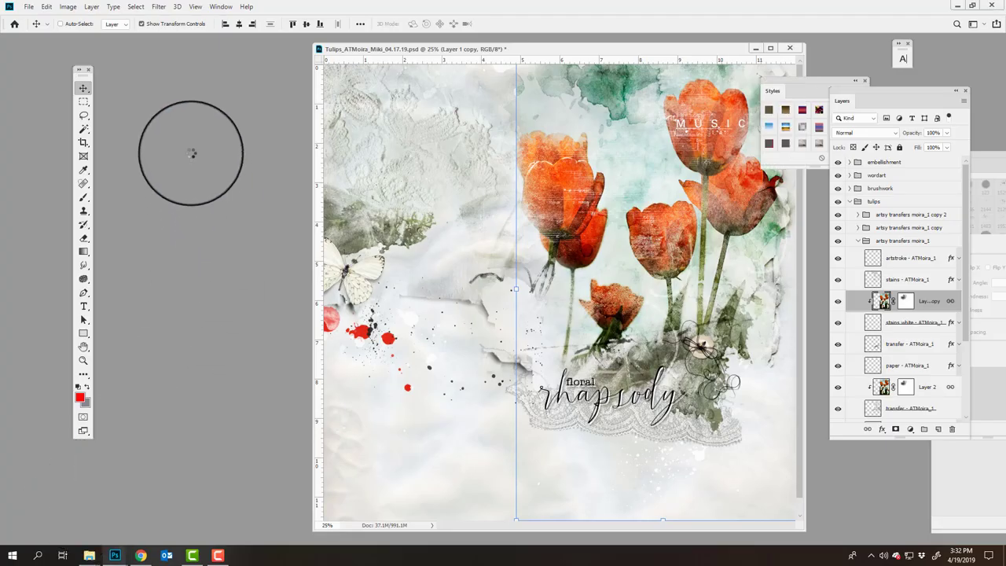
pyautogui.moveTo(191, 47)
pyautogui.mouseDown()
pyautogui.moveTo(191, 106)
pyautogui.moveTo(287, 66)
pyautogui.moveTo(383, 68)
pyautogui.mouseUp()
pyautogui.moveTo(869, 90); pyautogui.dragTo(617, 102)
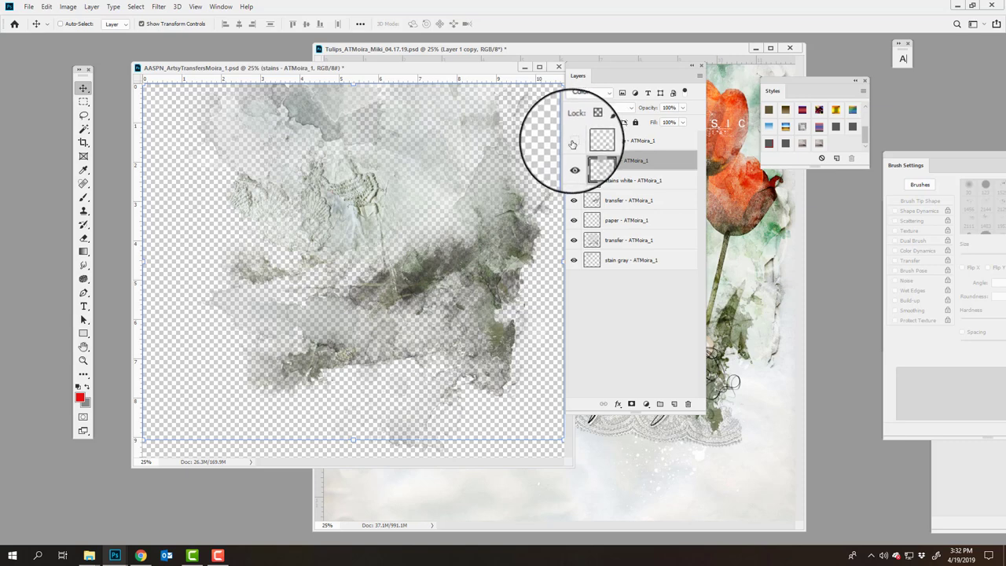
# Toggle the stains layer and the upper transfer layer off and on to examine what each contributes
pyautogui.click(574, 161)
pyautogui.click(574, 161)
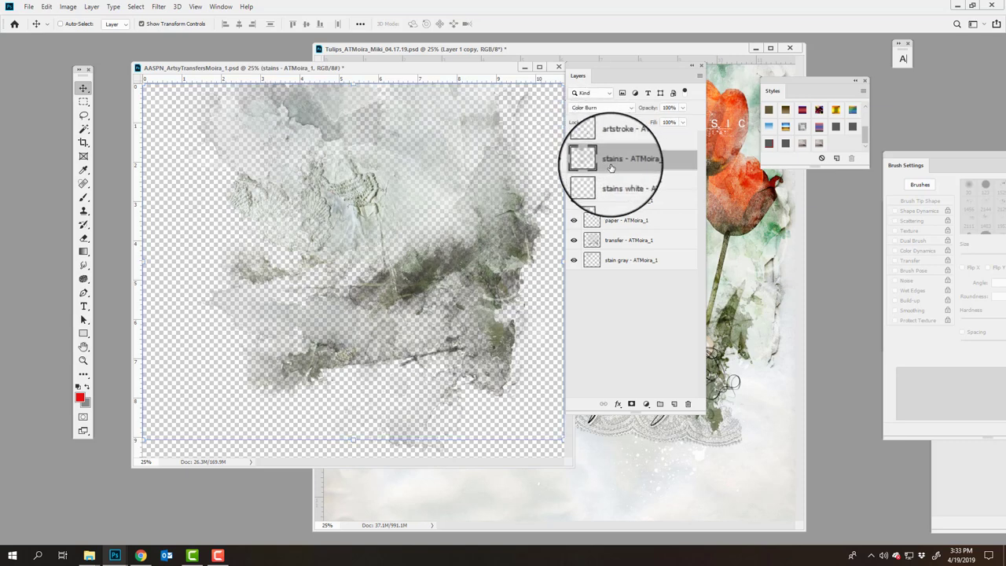
pyautogui.click(607, 202)
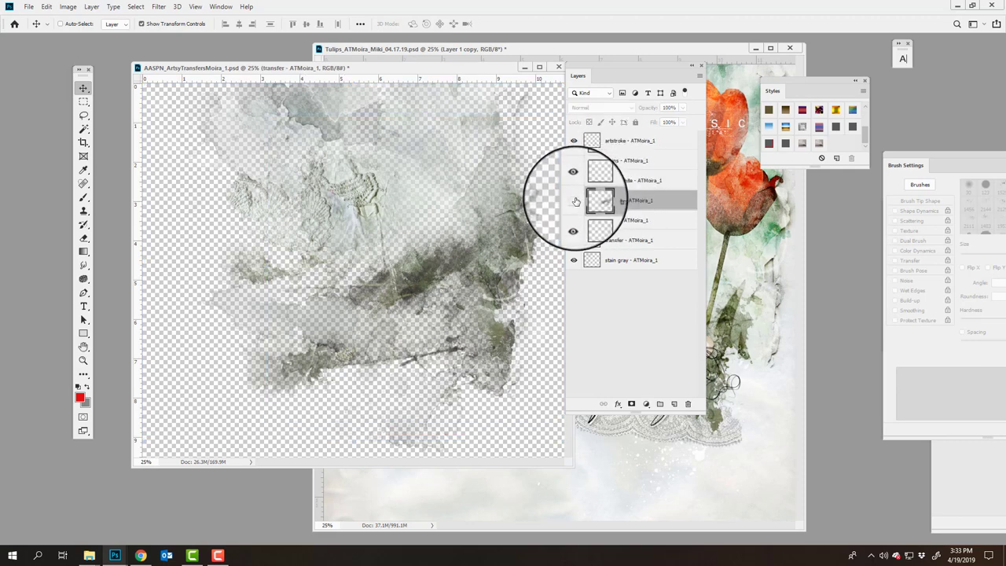
pyautogui.click(574, 201)
pyautogui.click(574, 201)
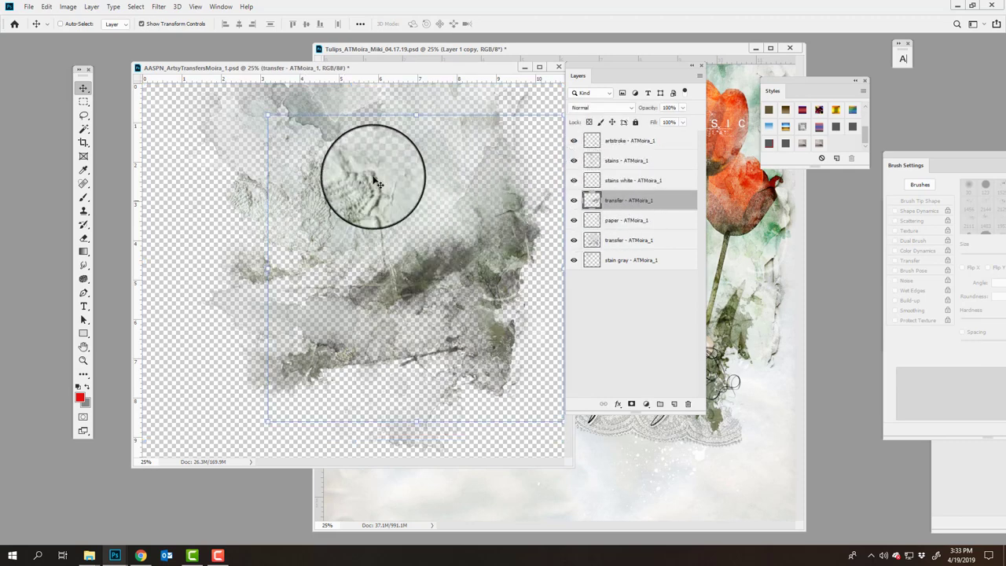
# Try a Hue/Saturation adjustment on the upper transfer layer with Hue +37, Saturation +66 and Lightness -32
pyautogui.click(71, 8)
pyautogui.moveTo(75, 34)
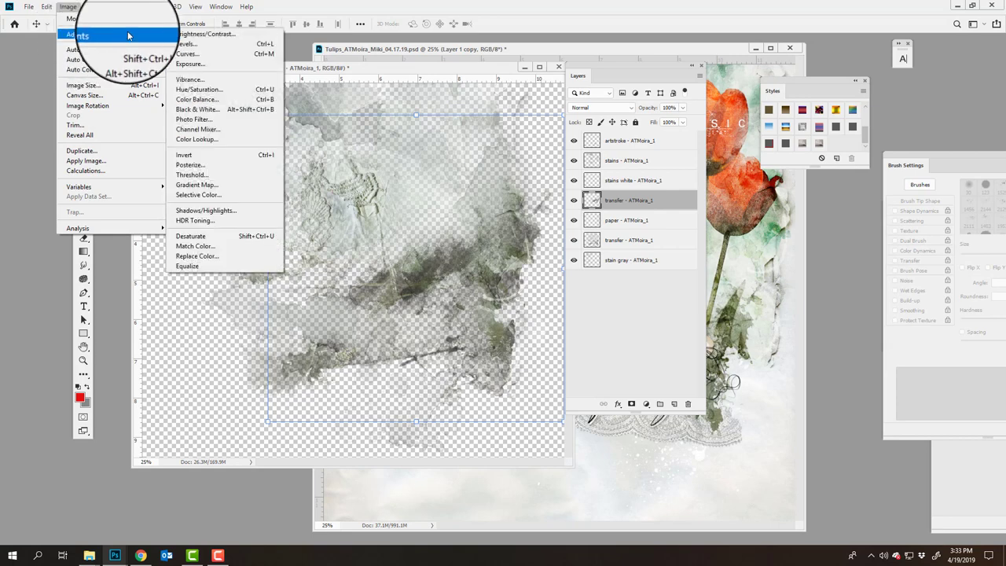
pyautogui.click(227, 84)
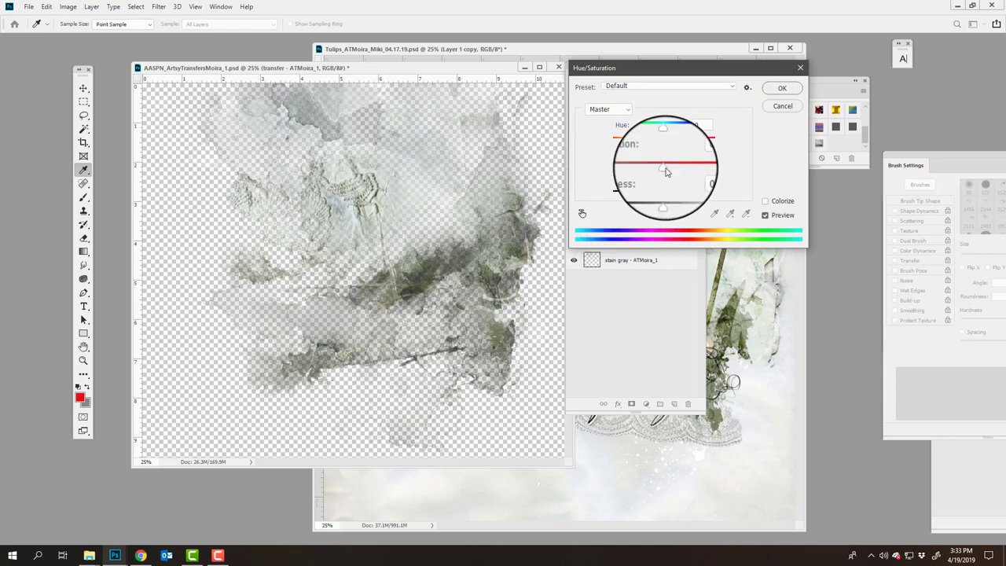
pyautogui.moveTo(666, 171); pyautogui.dragTo(690, 171)
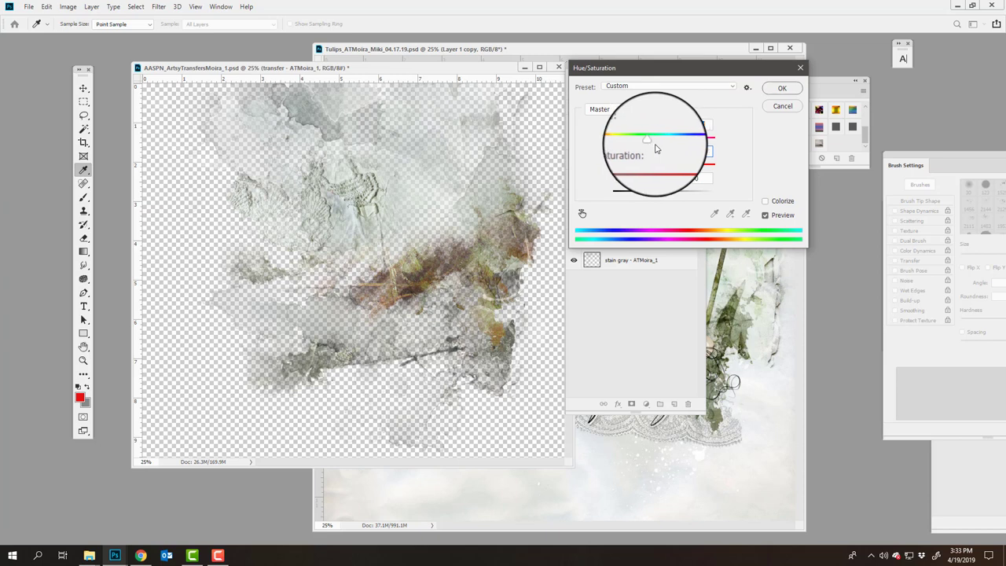
pyautogui.hotkey('shift', 'Down')
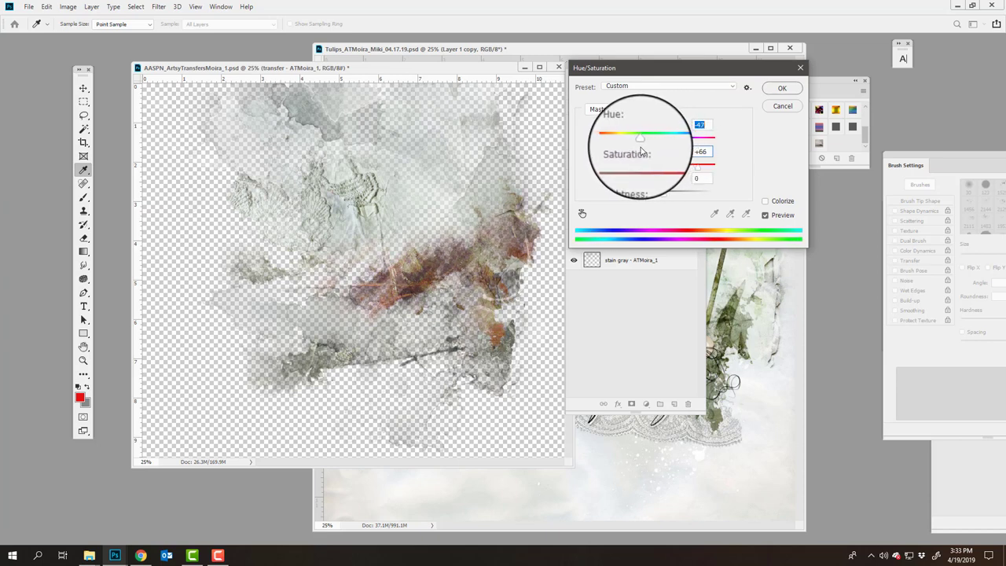
pyautogui.moveTo(651, 151); pyautogui.dragTo(672, 152)
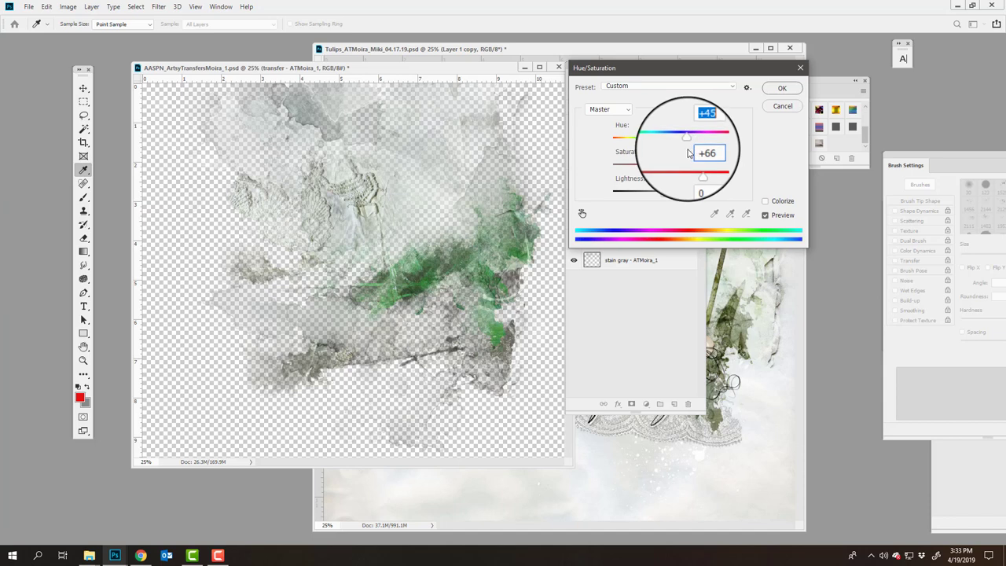
pyautogui.moveTo(664, 194)
pyautogui.mouseDown()
pyautogui.moveTo(645, 200)
pyautogui.moveTo(673, 195)
pyautogui.moveTo(646, 197)
pyautogui.mouseUp()
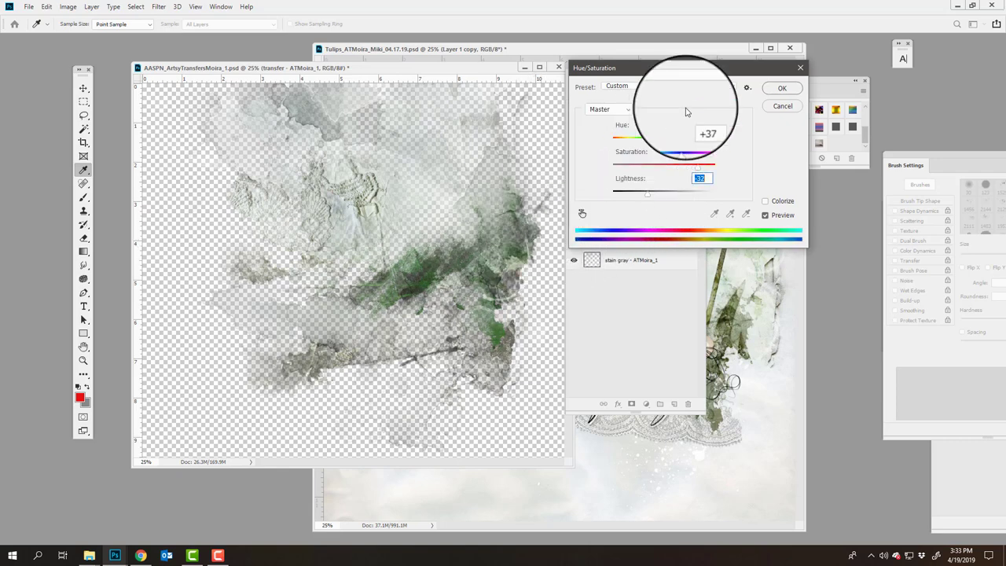
pyautogui.press('Return')
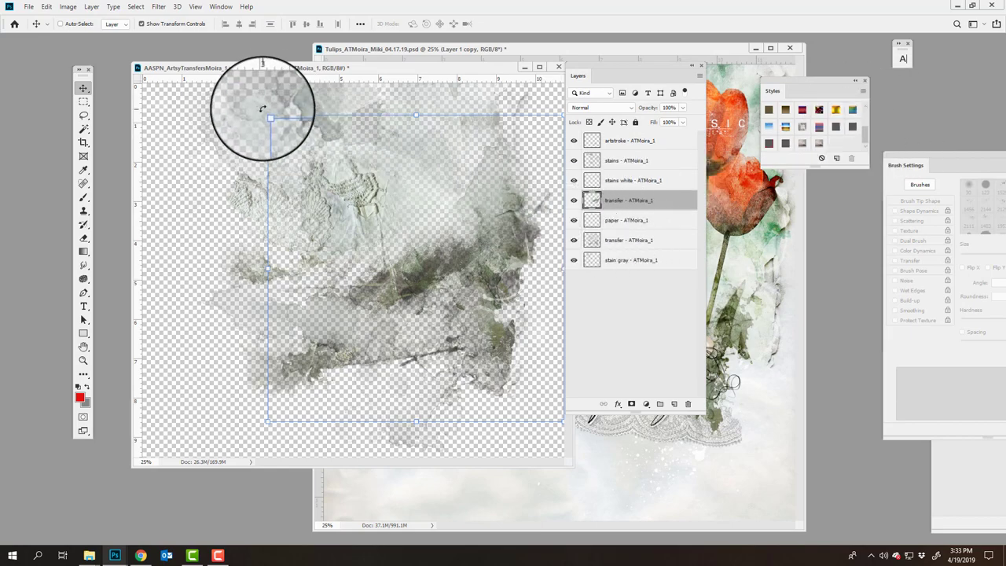
# Try reshaping the selected transfer artwork with Free Transform
pyautogui.hotkey('ctrl', 't')
pyautogui.moveTo(235, 113); pyautogui.dragTo(346, 94)
pyautogui.click(503, 23)
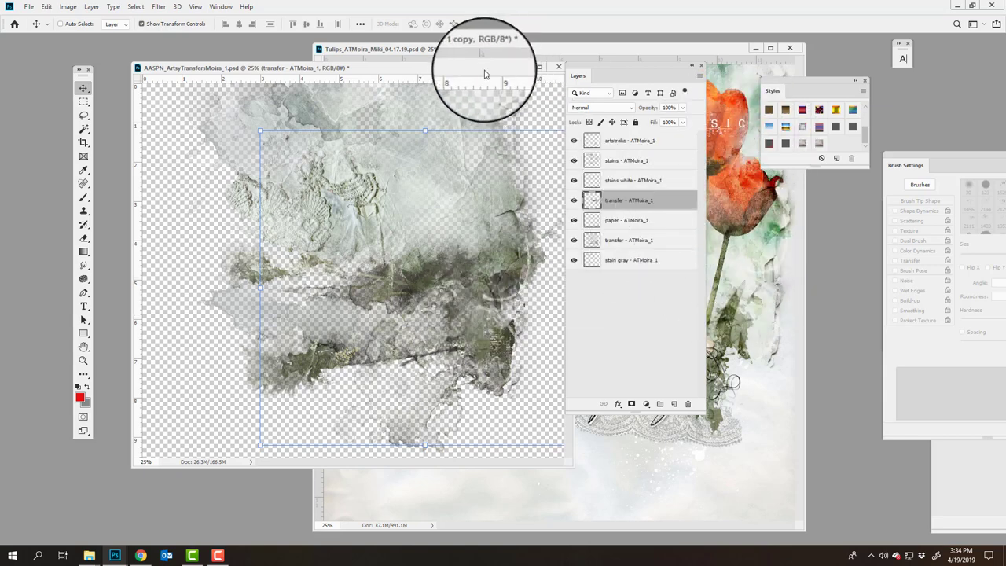
# Close AASPN_ArtsyTransfersMoira_1.psd without saving the changes
pyautogui.moveTo(486, 68); pyautogui.dragTo(269, 149)
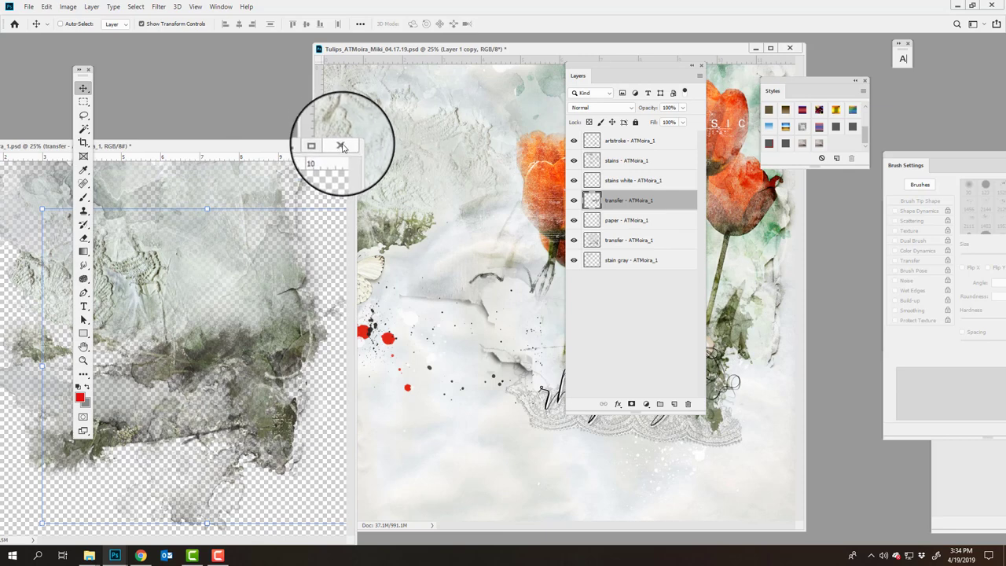
pyautogui.click(342, 147)
pyautogui.click(498, 206)
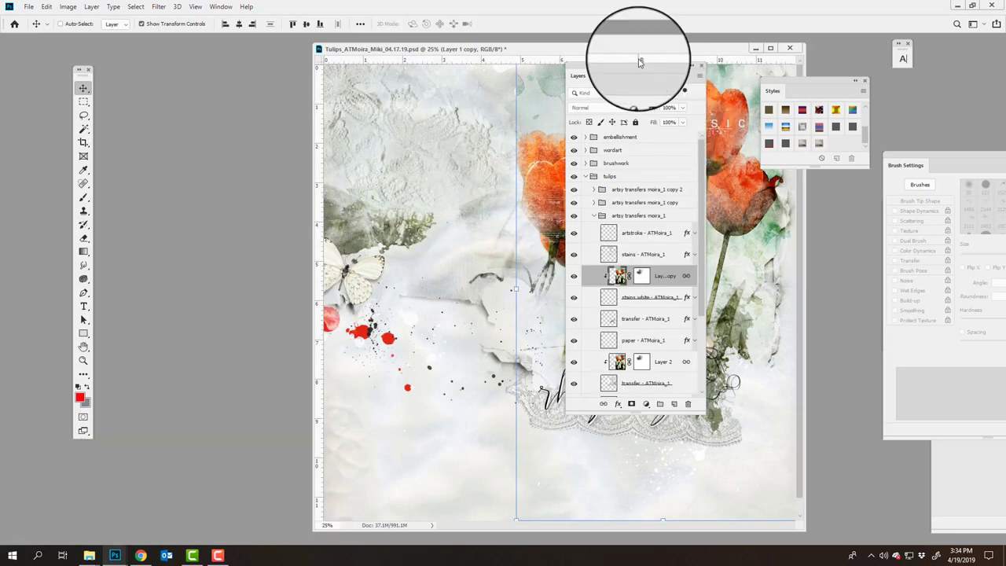
# Arrange the Tulips layout and its layer list side by side and collapse the tulips group
pyautogui.moveTo(619, 70); pyautogui.dragTo(805, 71)
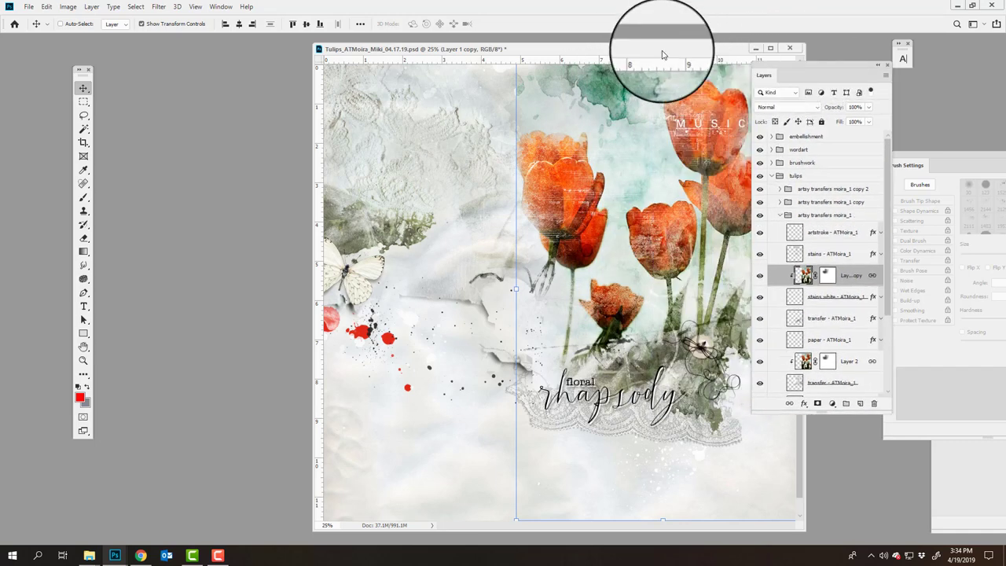
pyautogui.moveTo(634, 52); pyautogui.dragTo(442, 55)
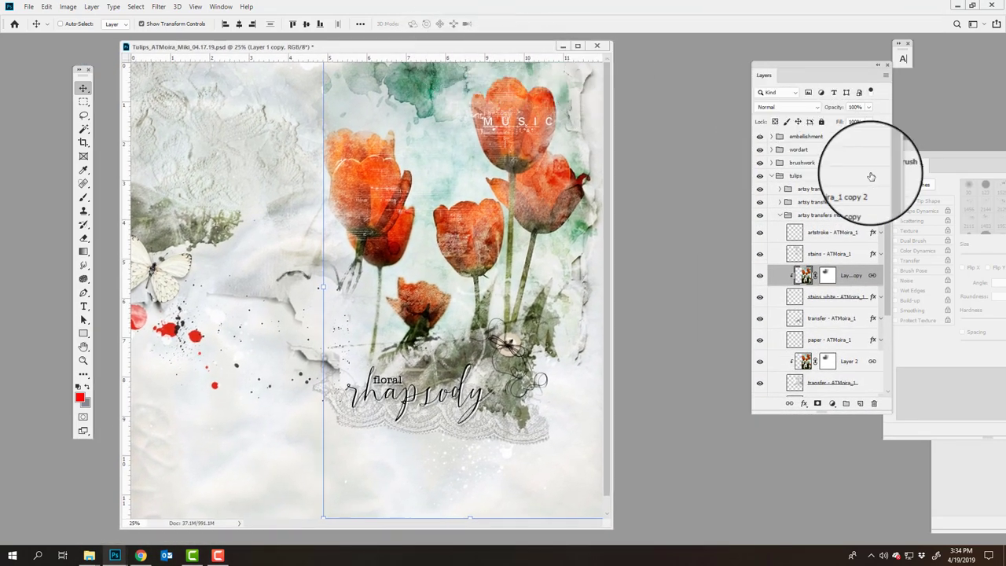
pyautogui.moveTo(885, 199)
pyautogui.mouseDown()
pyautogui.moveTo(884, 292)
pyautogui.moveTo(790, 197)
pyautogui.mouseUp()
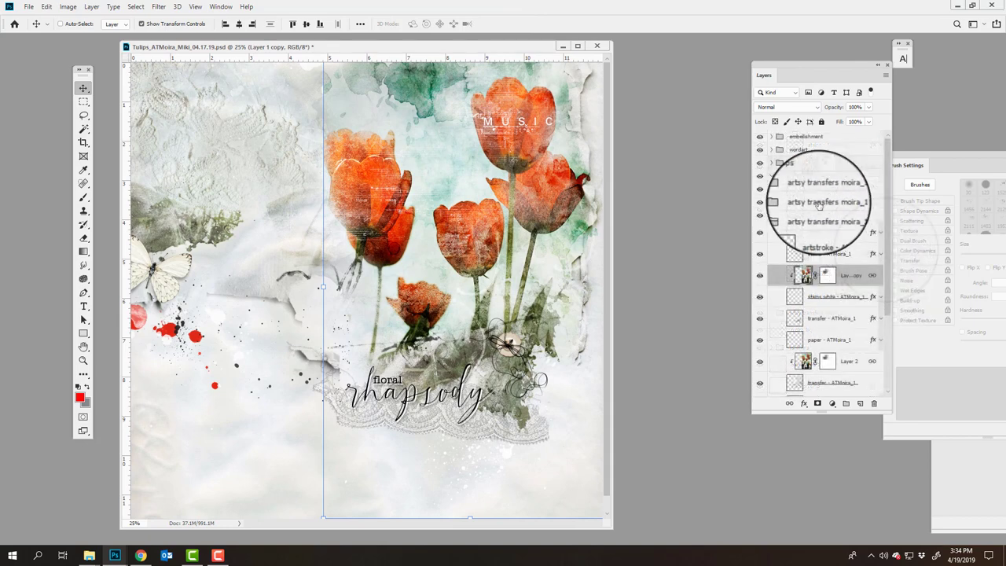
pyautogui.click(772, 178)
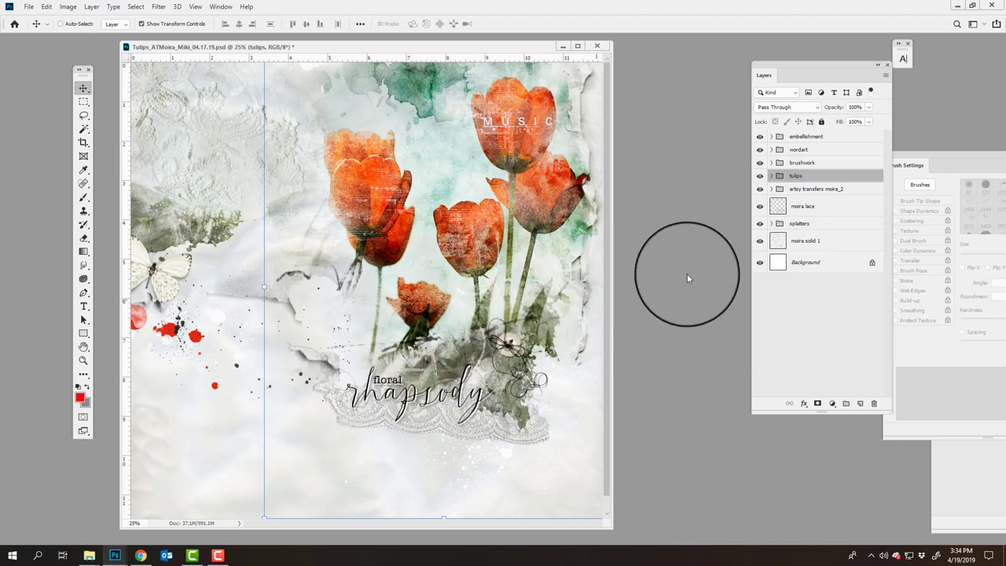
# Hide every layer and group above moira solid 1 in the Tulips layout, leaving the solid paper displayed
pyautogui.click(759, 241)
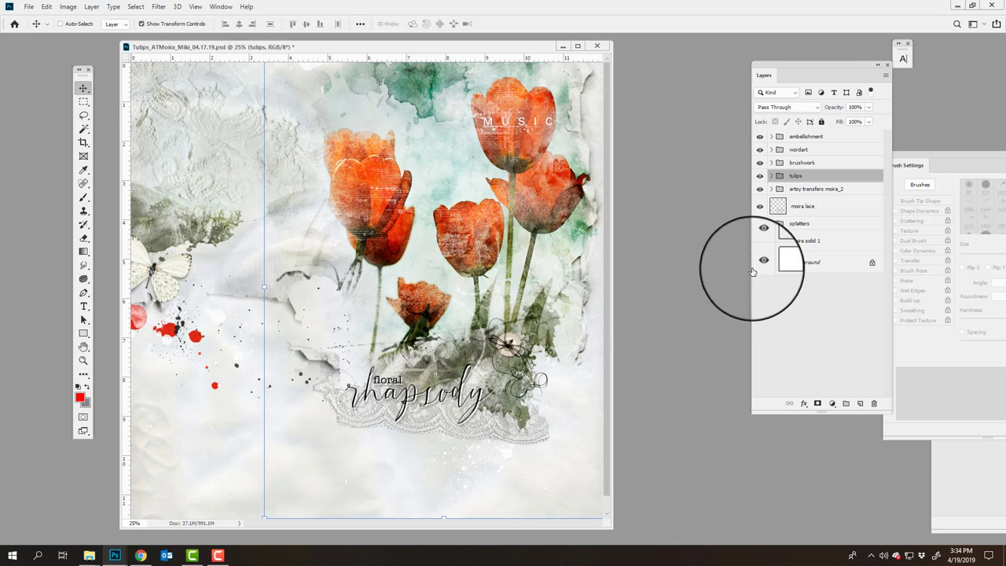
pyautogui.moveTo(759, 136); pyautogui.dragTo(762, 236)
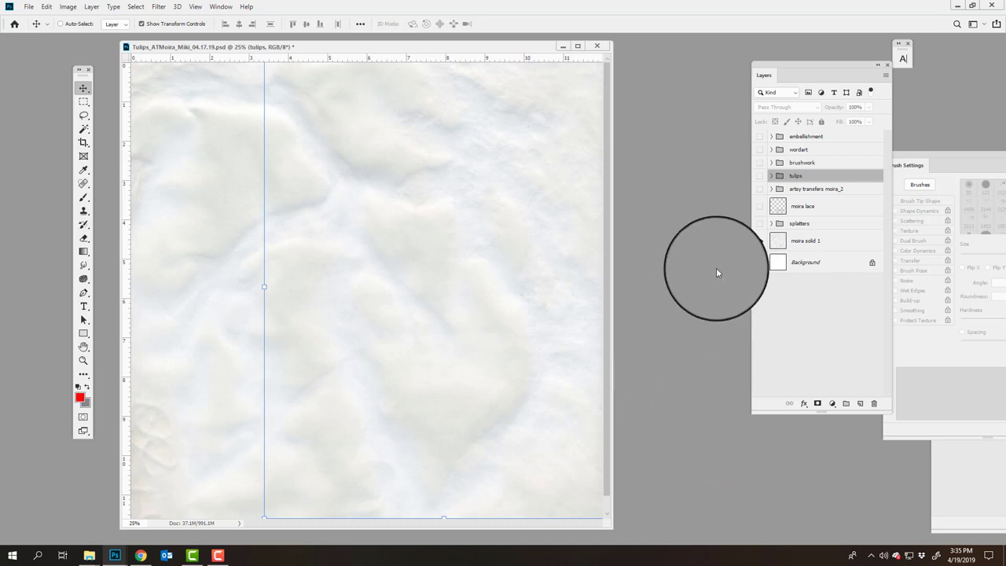
# Show the artsy transfers moira_2 group, expand the tulips group, and display its artsy transfers moira_1 subgroup
pyautogui.click(759, 190)
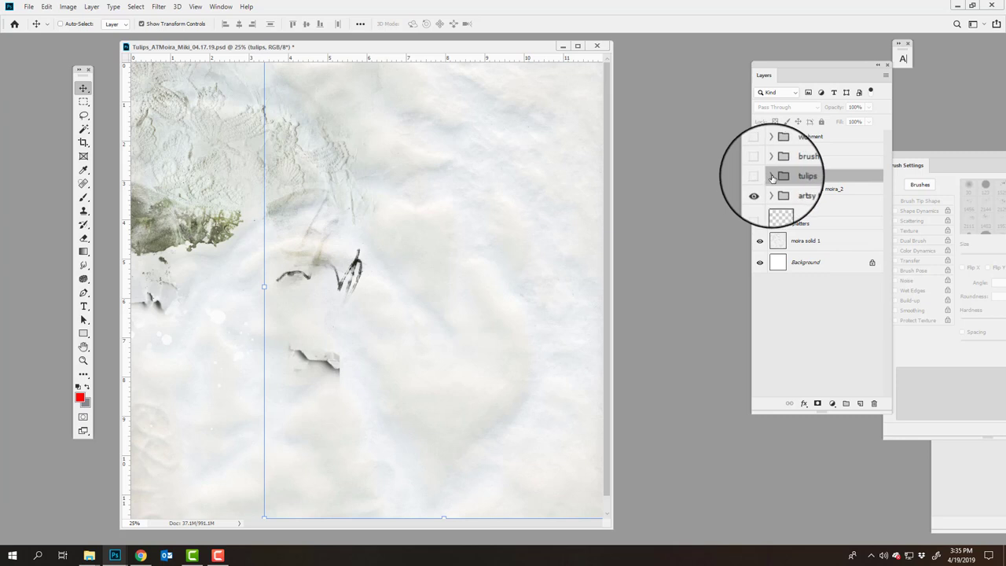
pyautogui.click(775, 176)
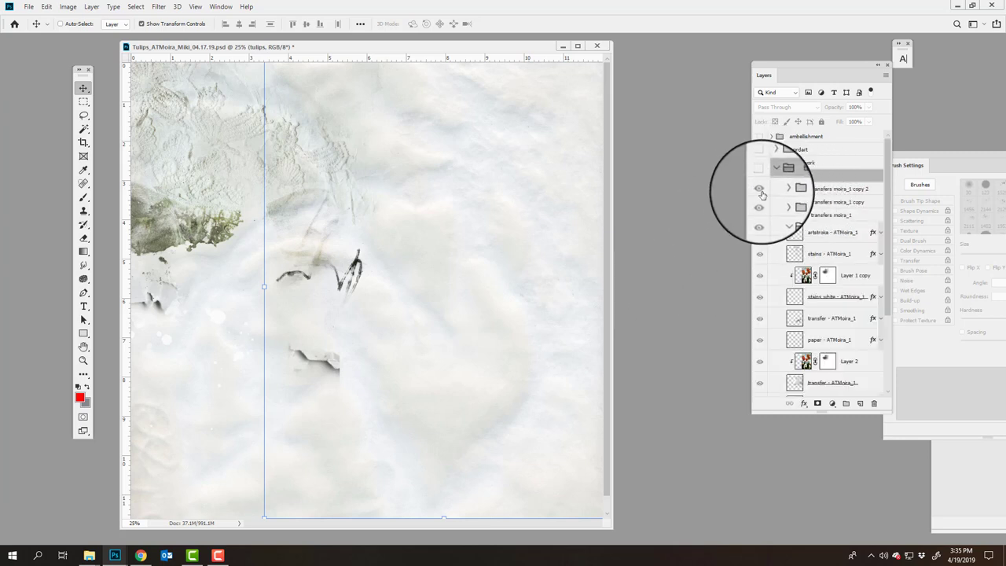
pyautogui.click(760, 216)
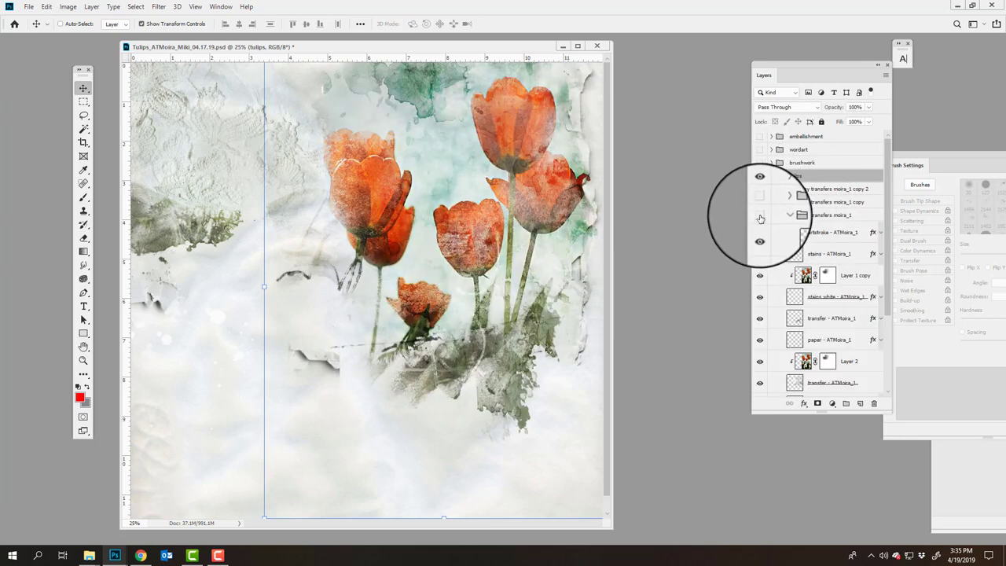
pyautogui.click(760, 217)
pyautogui.click(760, 217)
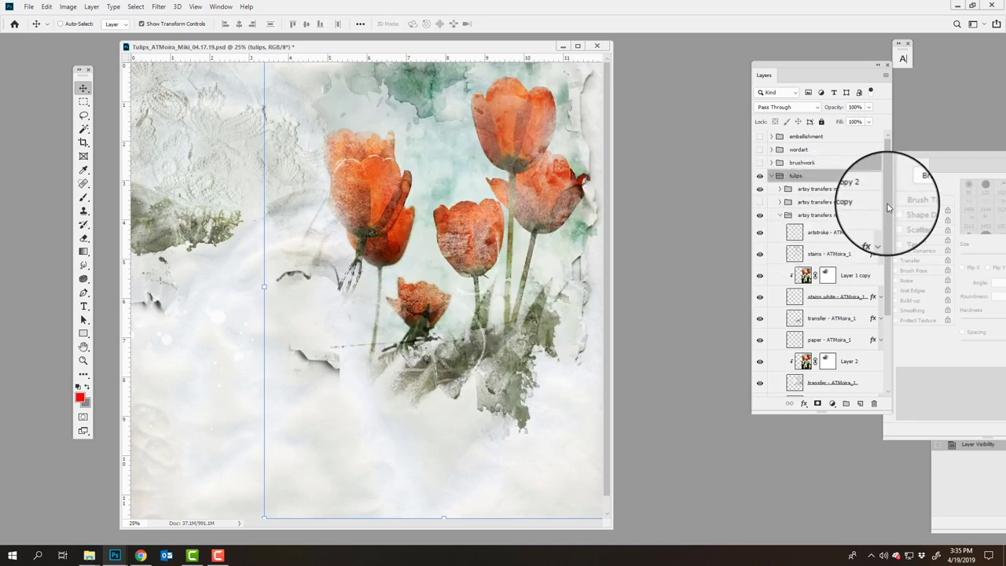
# Hide Layer 1 copy, Layer 2 and the artsy transfers moira_1 copy 2 group within the tulips group
pyautogui.moveTo(888, 207); pyautogui.dragTo(935, 279)
pyautogui.click(759, 166)
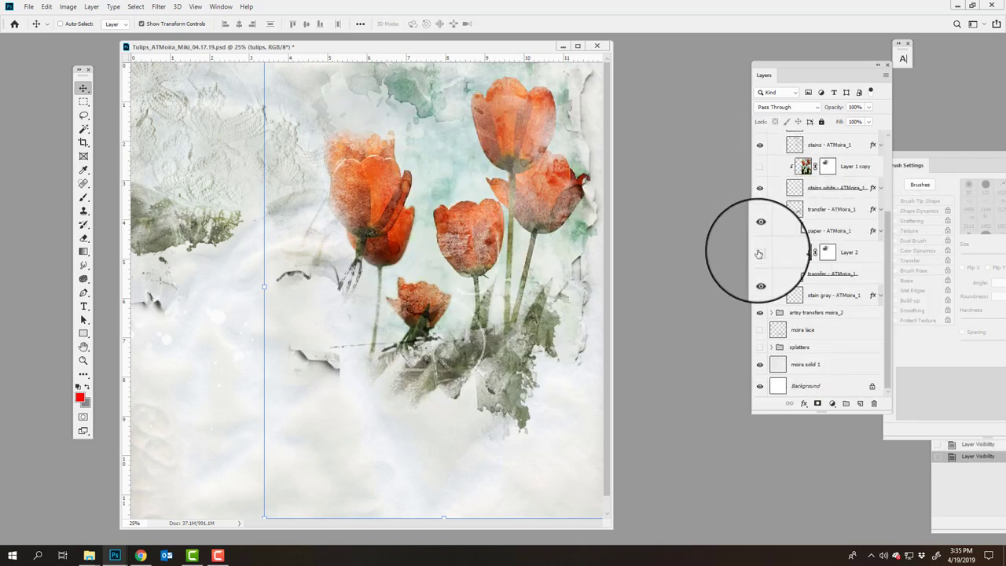
pyautogui.click(759, 253)
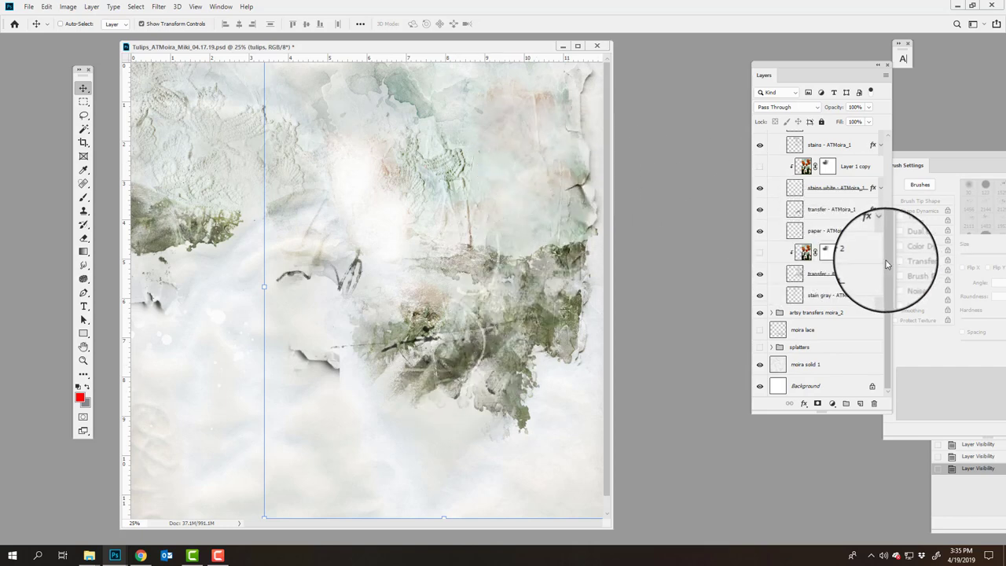
pyautogui.moveTo(886, 264); pyautogui.dragTo(883, 174)
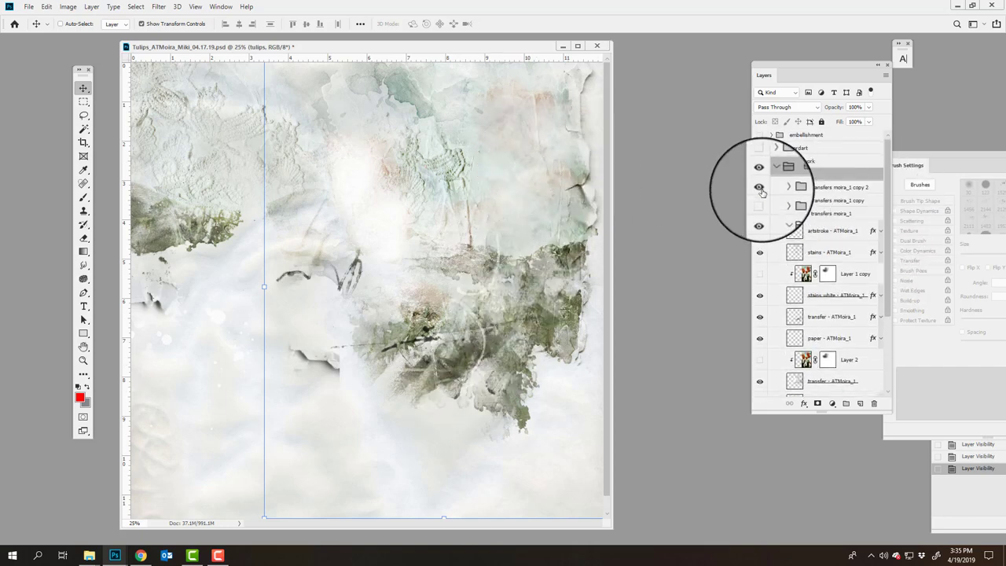
pyautogui.click(759, 188)
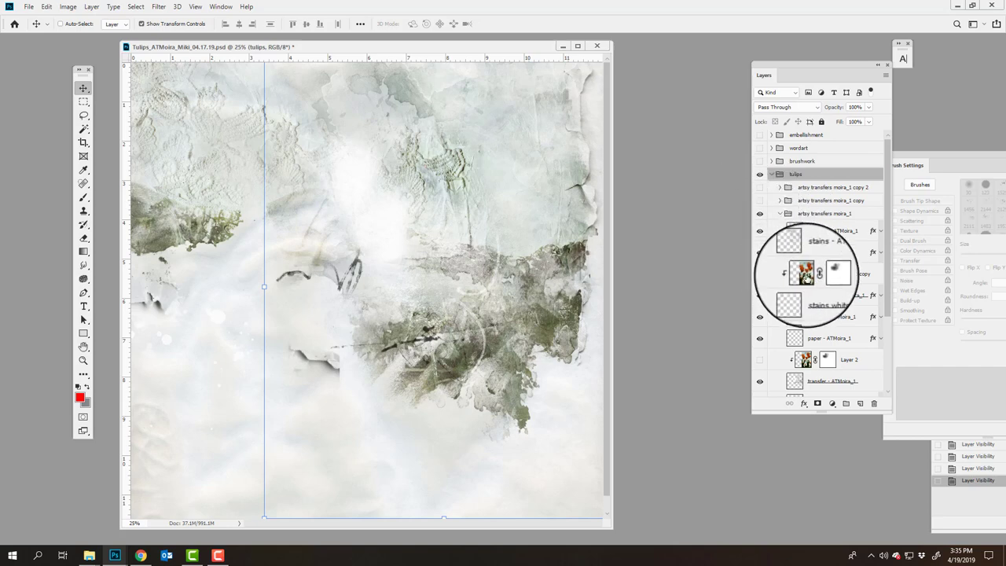
# Try Layer 1 copy at different stack heights in artsy transfers moira_1, settle it clipped directly below Layer 2, and display Layer 2
pyautogui.moveTo(807, 275); pyautogui.dragTo(789, 228)
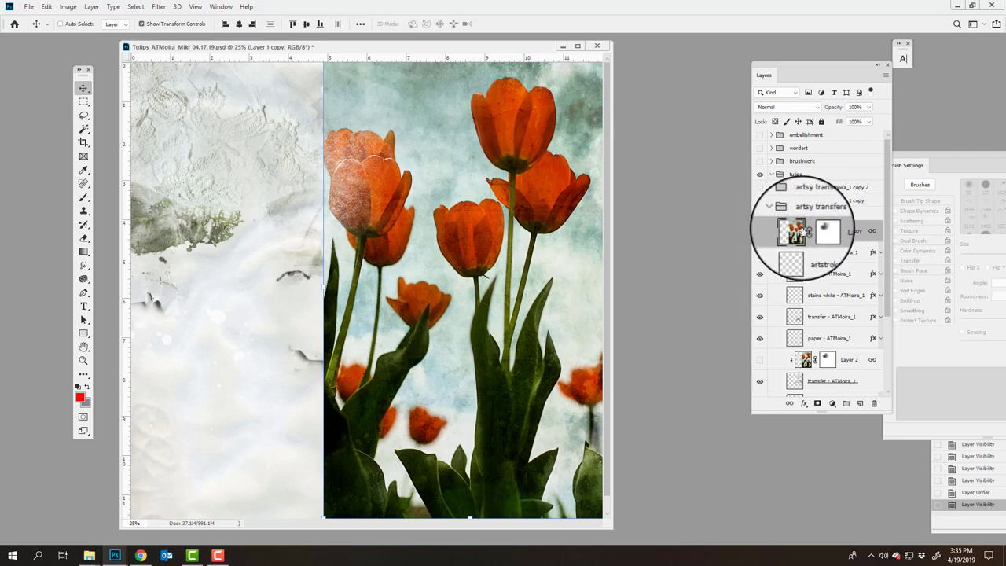
pyautogui.moveTo(796, 228); pyautogui.dragTo(811, 293)
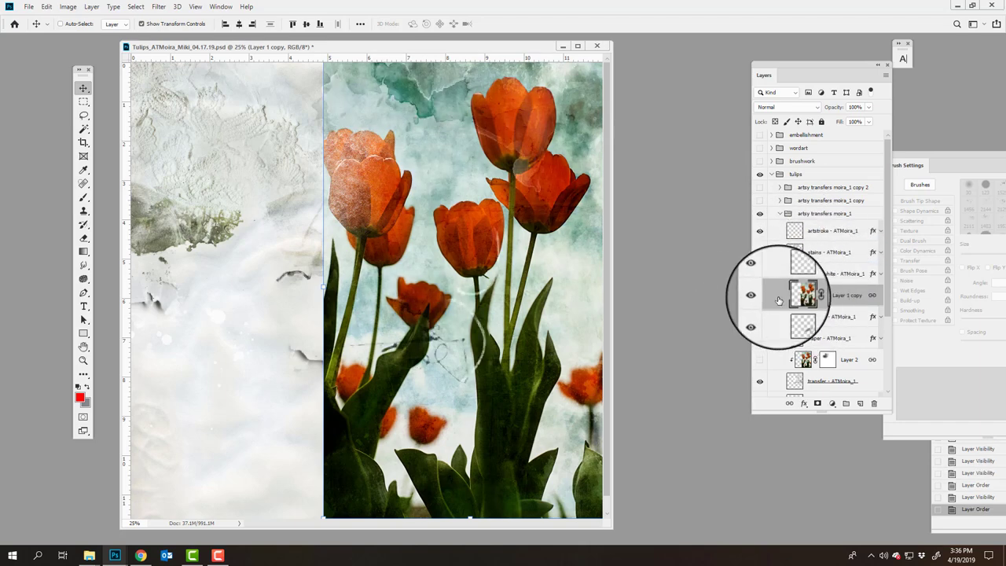
pyautogui.moveTo(799, 297); pyautogui.dragTo(806, 343)
pyautogui.moveTo(807, 347)
pyautogui.mouseDown()
pyautogui.moveTo(796, 359)
pyautogui.moveTo(805, 360)
pyautogui.mouseUp()
pyautogui.click(759, 339)
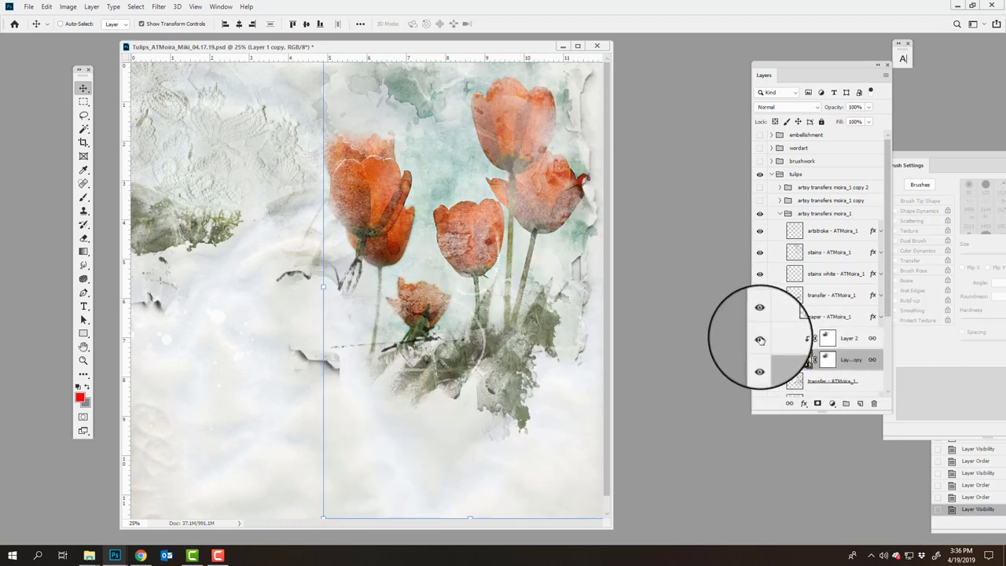
pyautogui.moveTo(786, 341); pyautogui.dragTo(766, 359)
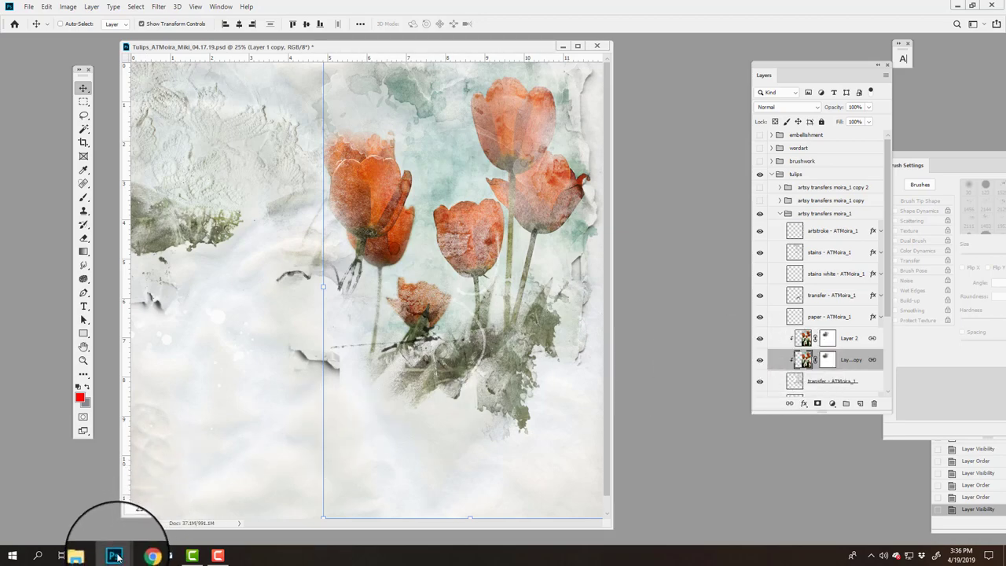
# Bring the Untitled-1 document forward, hide its two copied artsy transfers moira_1 groups and expand the original group
pyautogui.moveTo(115, 555)
pyautogui.click(206, 523)
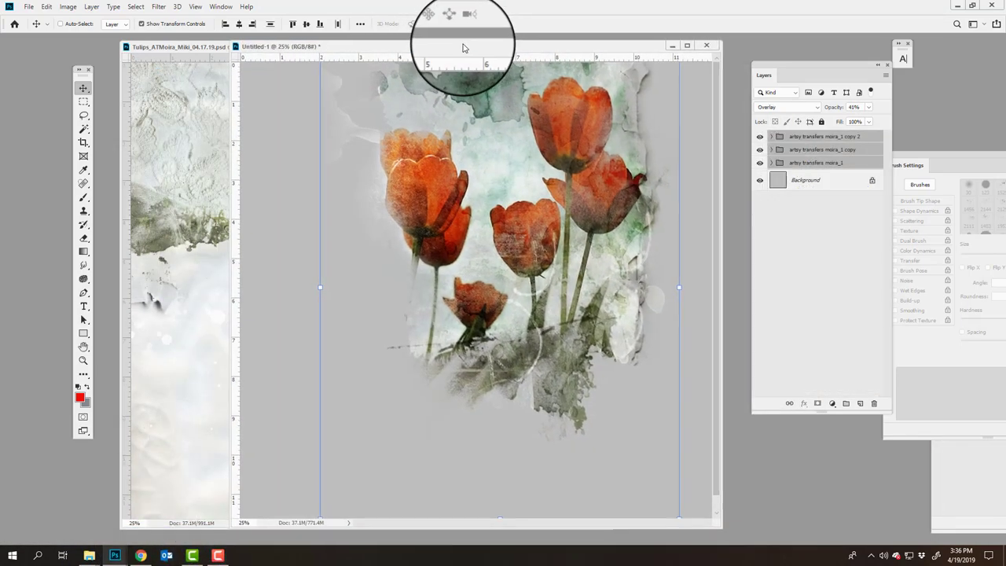
pyautogui.moveTo(463, 49); pyautogui.dragTo(448, 49)
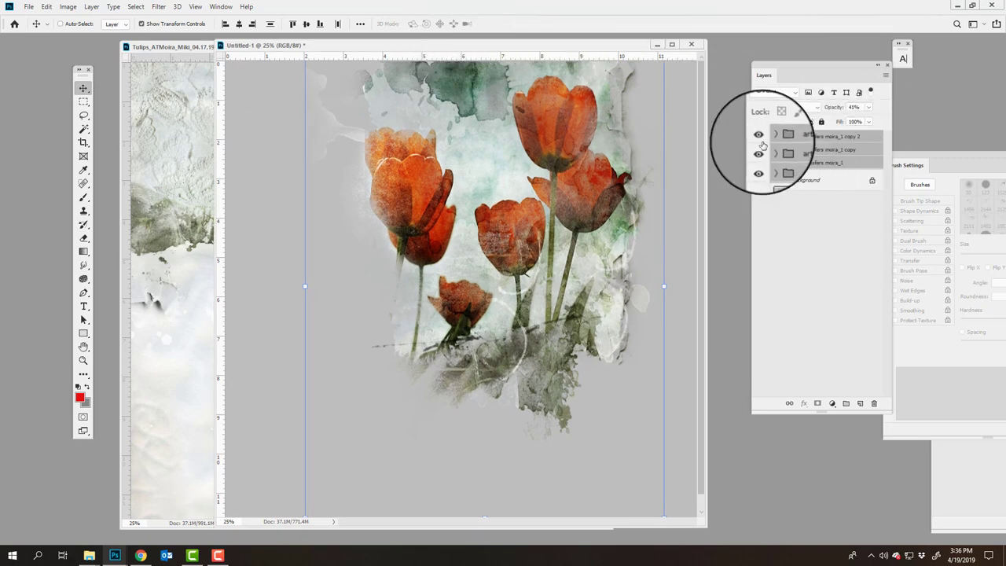
pyautogui.moveTo(758, 137); pyautogui.dragTo(759, 149)
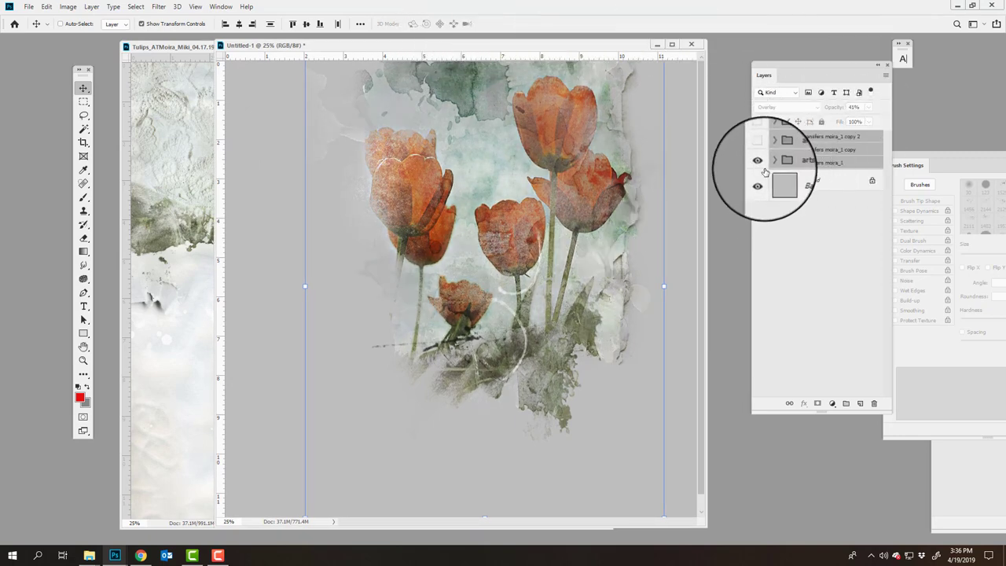
pyautogui.click(770, 163)
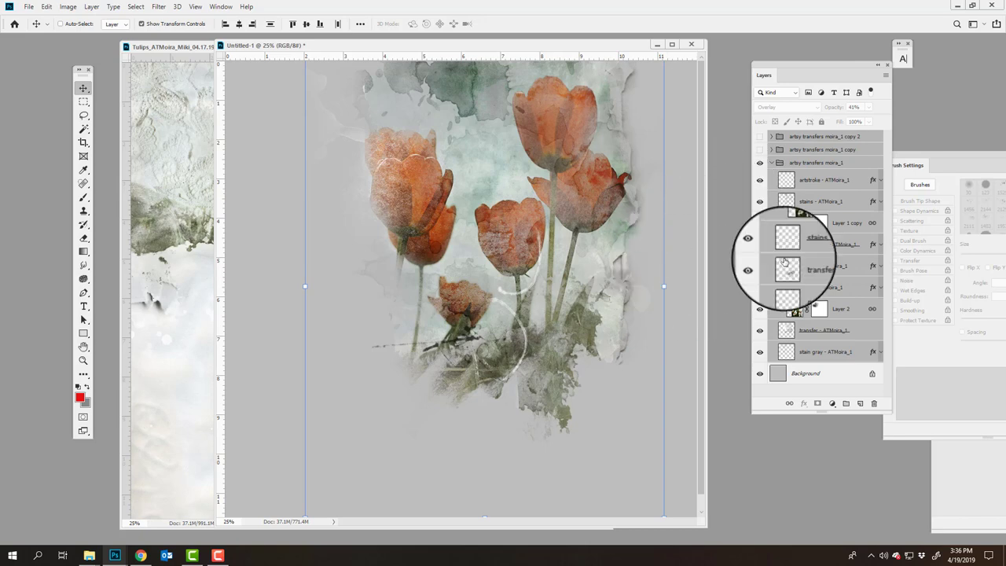
# Hide Layer 1 copy and Layer 2 in Untitled-1, and toggle the transfer layer beneath Layer 2 off and on
pyautogui.click(802, 225)
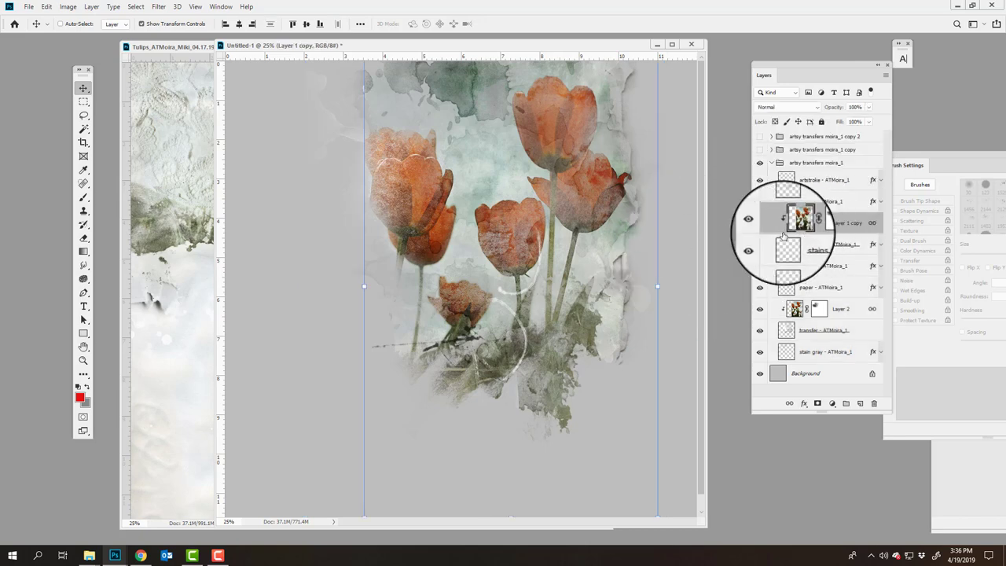
pyautogui.click(760, 224)
pyautogui.click(759, 309)
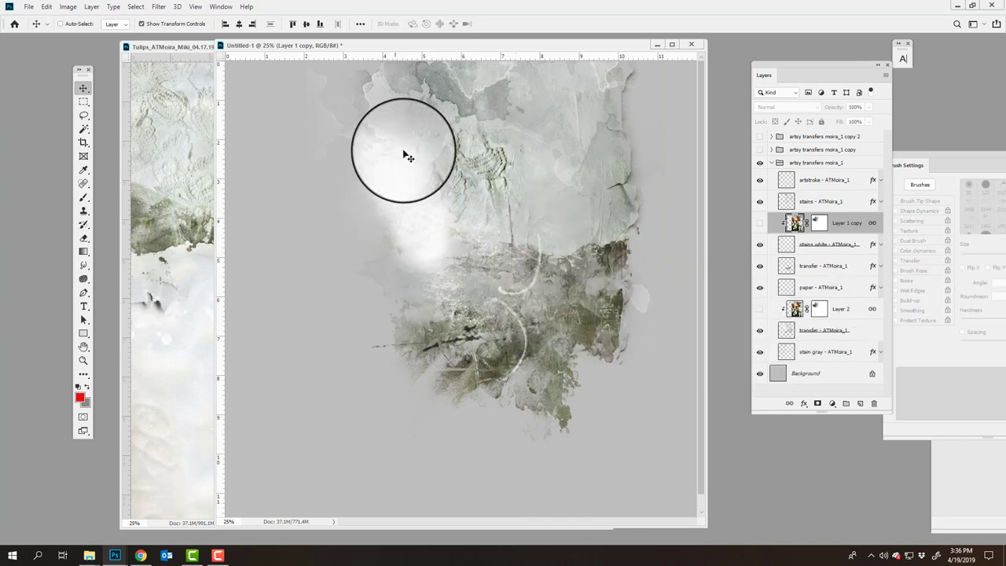
pyautogui.click(760, 331)
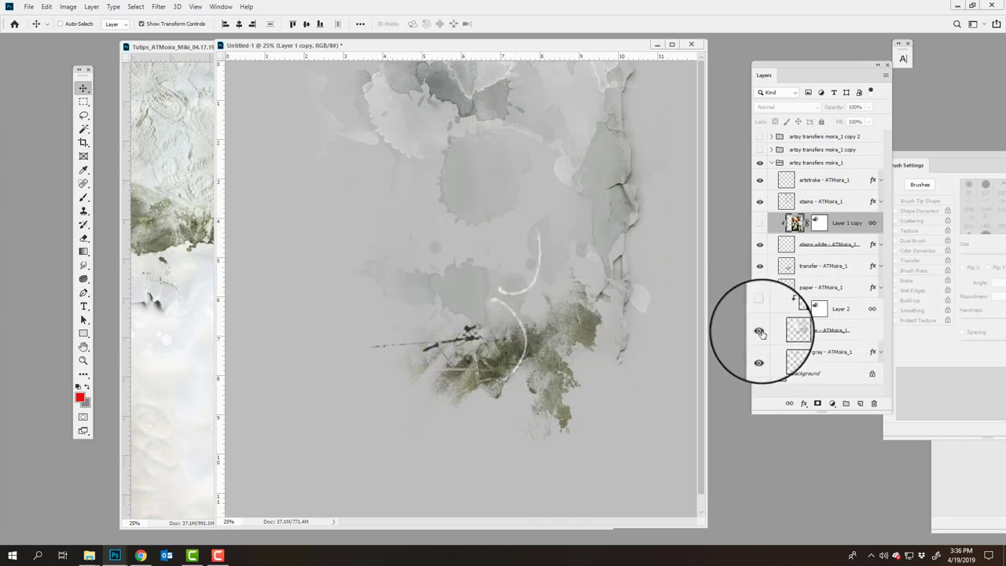
pyautogui.click(760, 331)
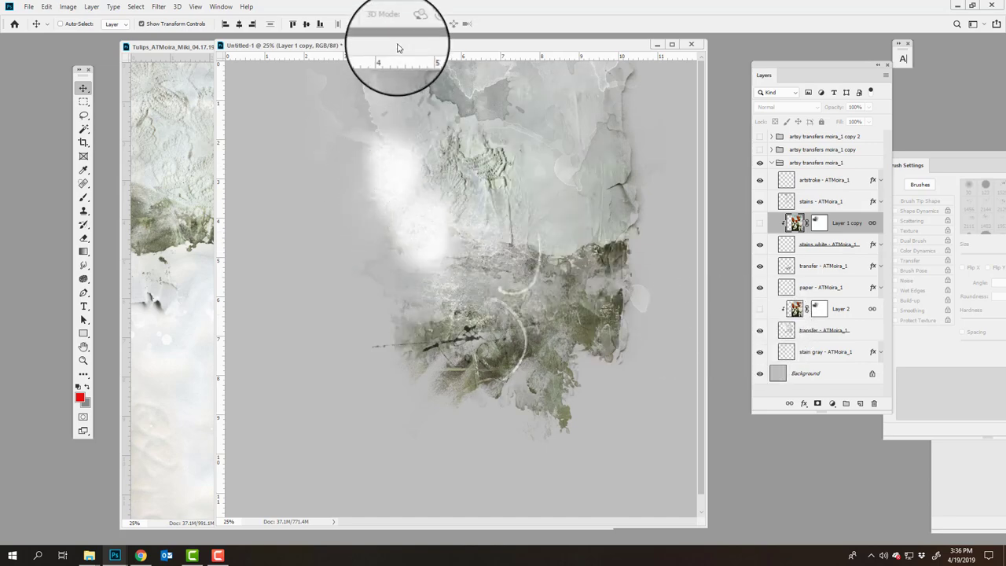
# Reposition the Untitled-1 document so the Tulips title is uncovered, and make the clipped Layer 2 photo visible
pyautogui.moveTo(393, 46); pyautogui.dragTo(358, 65)
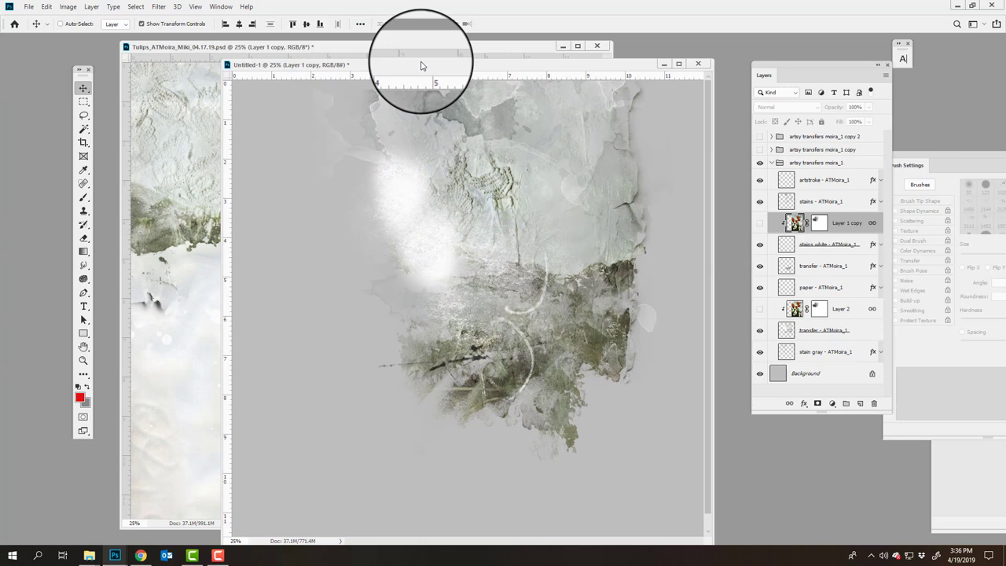
pyautogui.click(776, 309)
pyautogui.click(759, 309)
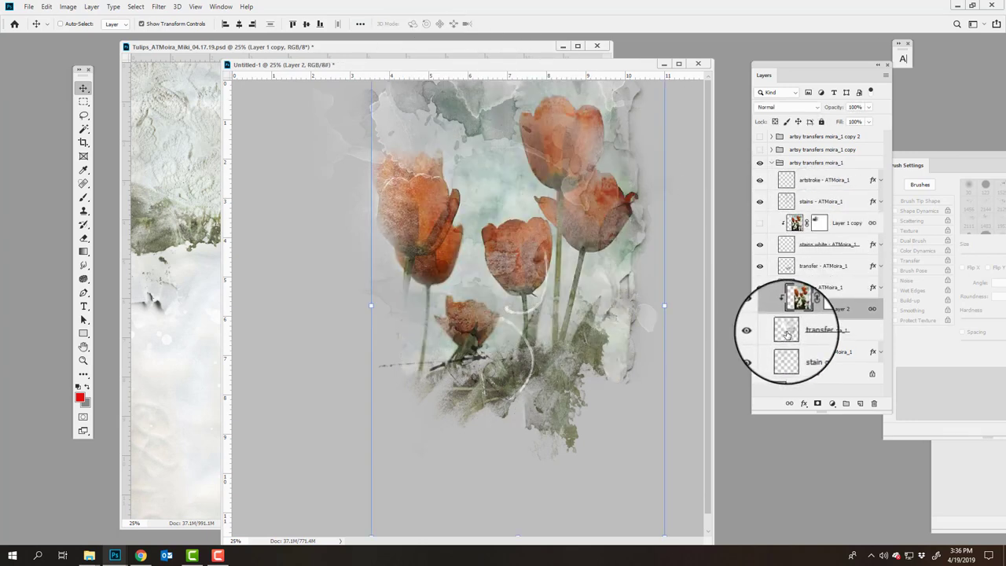
# Delete Layer 2's mask without applying it and toggle the layer's visibility to compare the unmasked photo with the transfer beneath
pyautogui.moveTo(819, 309); pyautogui.dragTo(873, 403)
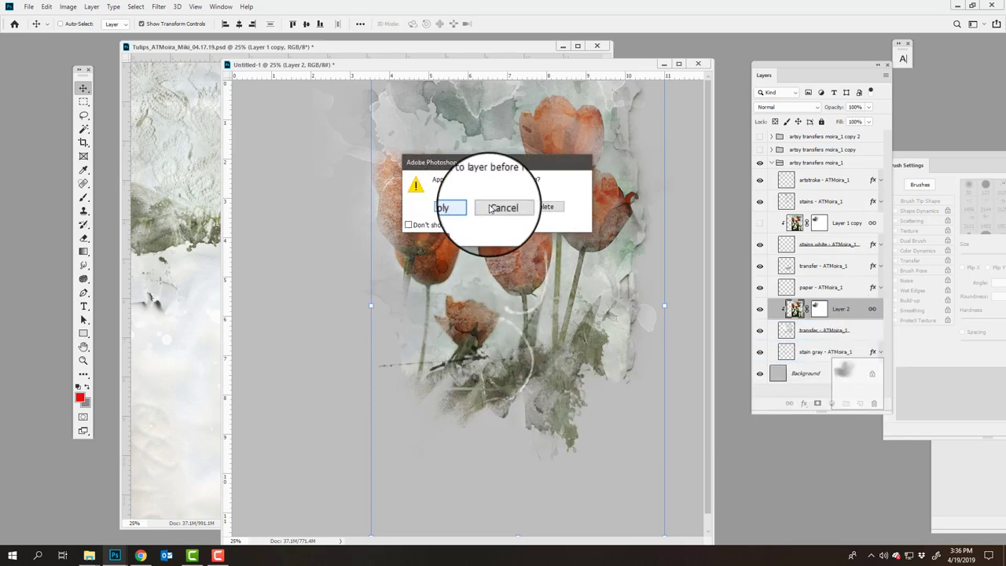
pyautogui.click(546, 207)
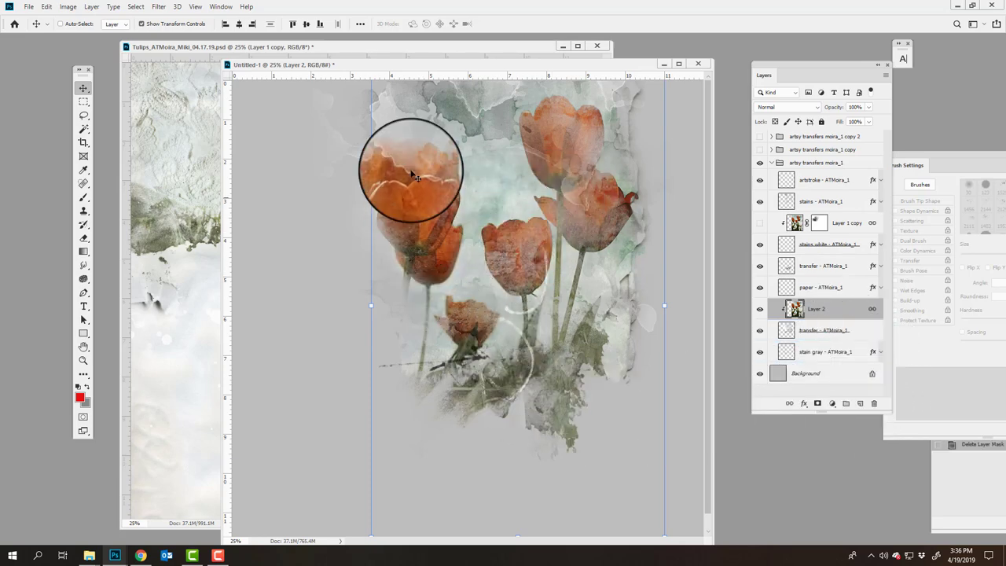
pyautogui.click(759, 309)
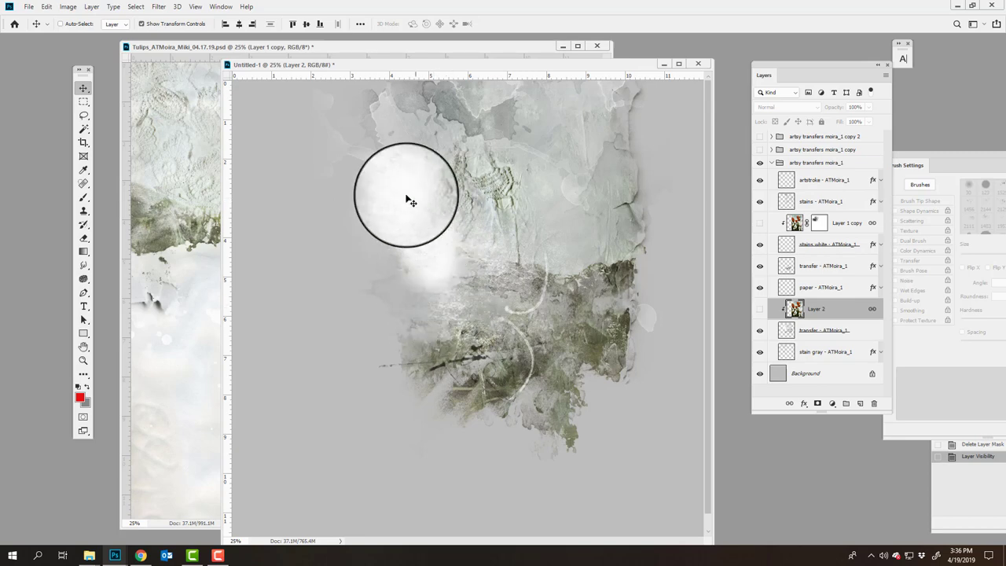
pyautogui.click(759, 308)
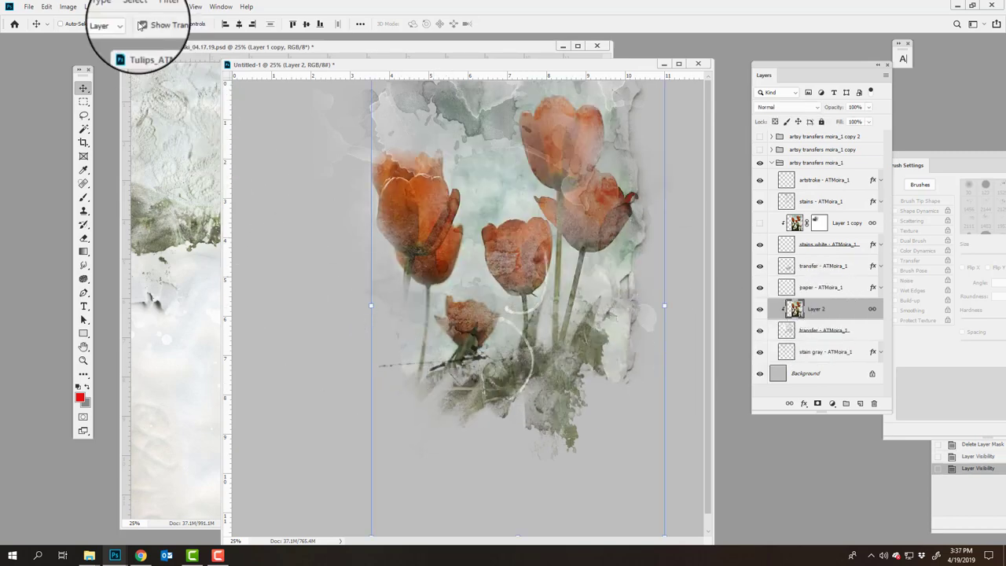
# Undo the two Layer 2 visibility changes and the mask deletion
pyautogui.click(45, 7)
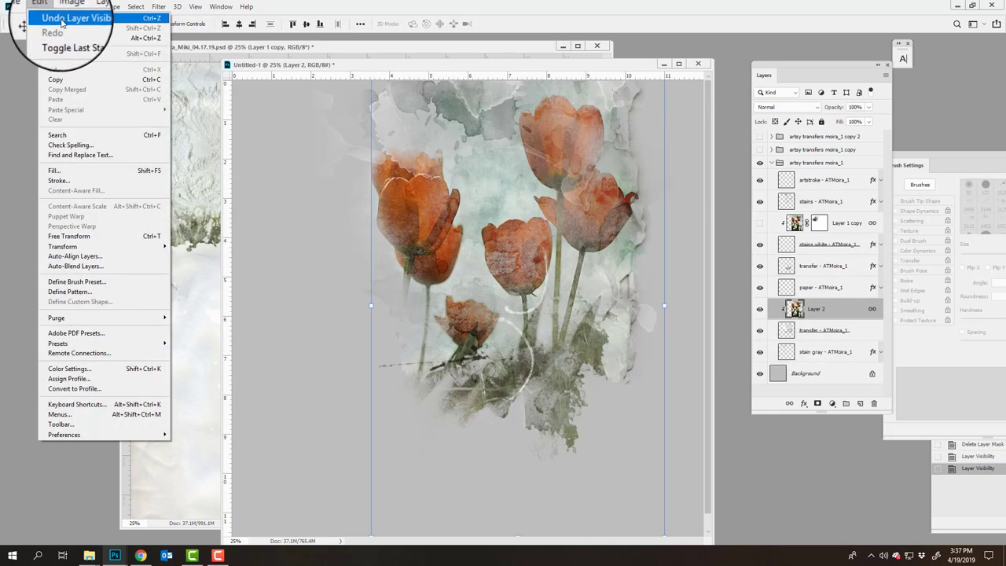
pyautogui.click(56, 18)
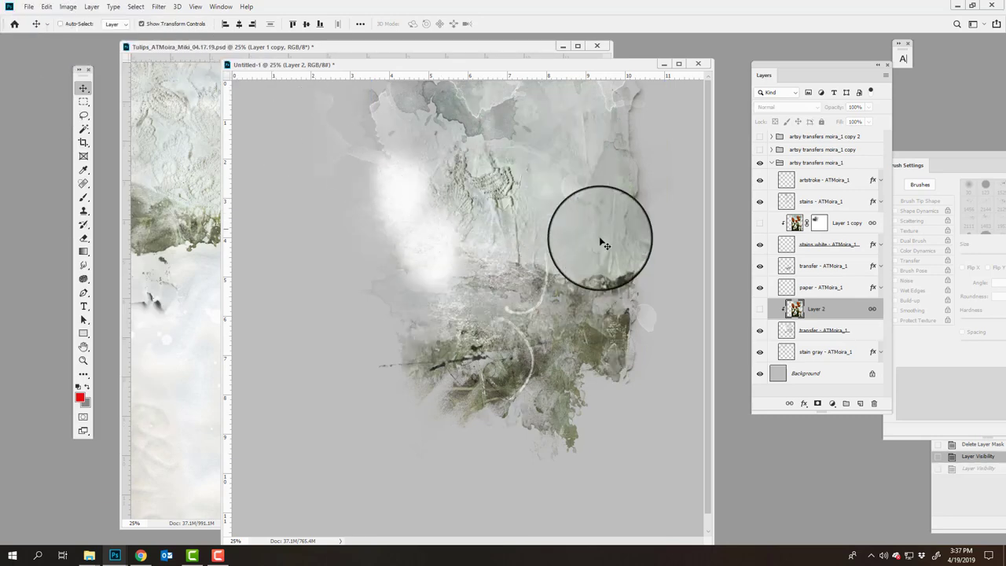
pyautogui.click(45, 6)
pyautogui.click(57, 20)
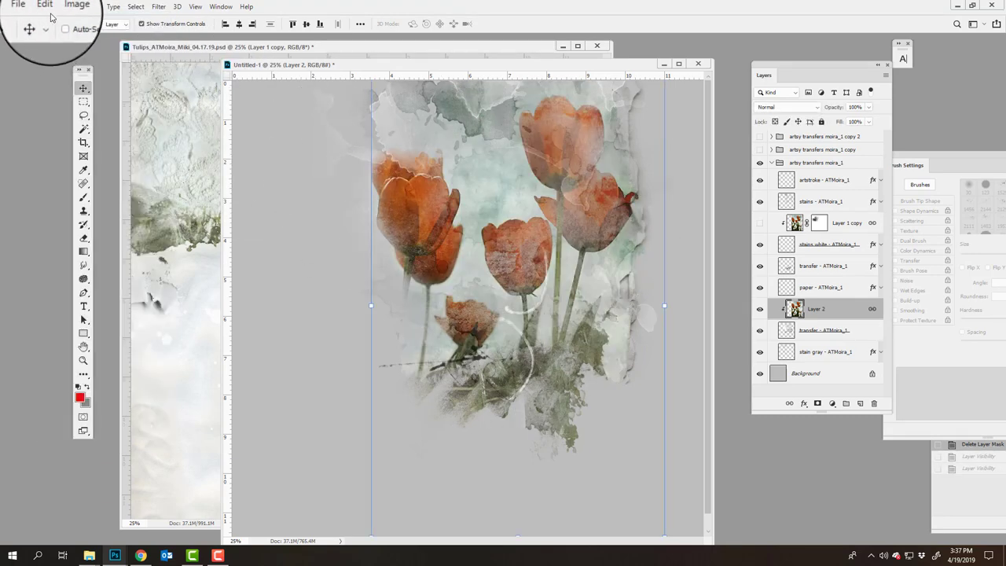
pyautogui.click(47, 7)
pyautogui.click(59, 22)
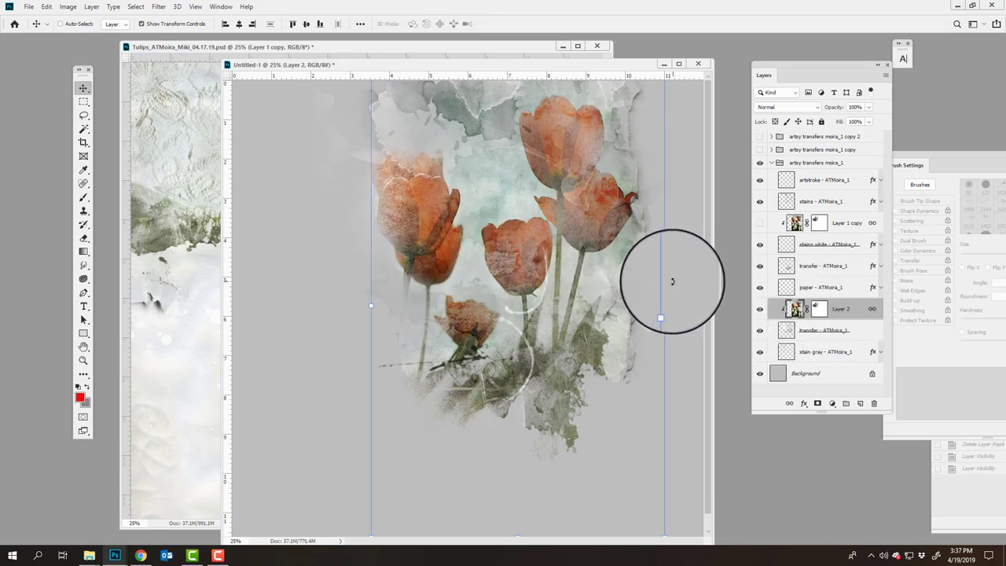
# Toggle Layer 1 copy on and off repeatedly to compare its effect on the tulips, leaving it displayed
pyautogui.click(773, 227)
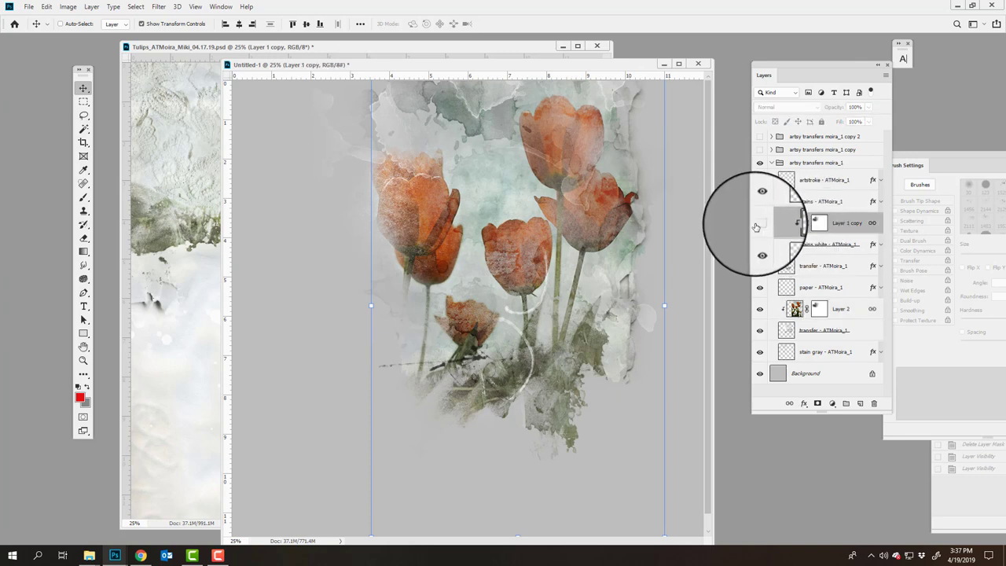
pyautogui.click(758, 227)
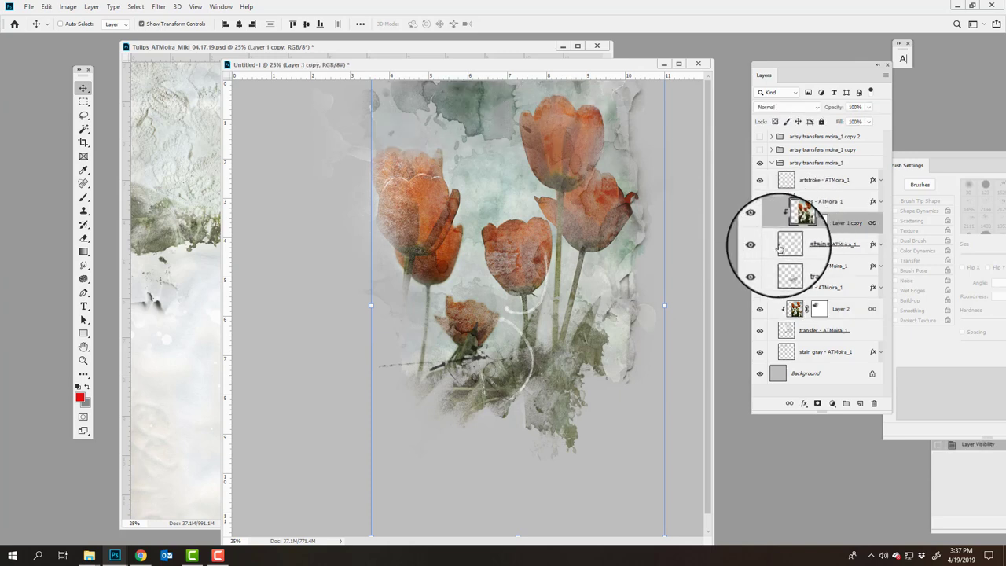
pyautogui.click(759, 224)
pyautogui.click(759, 224)
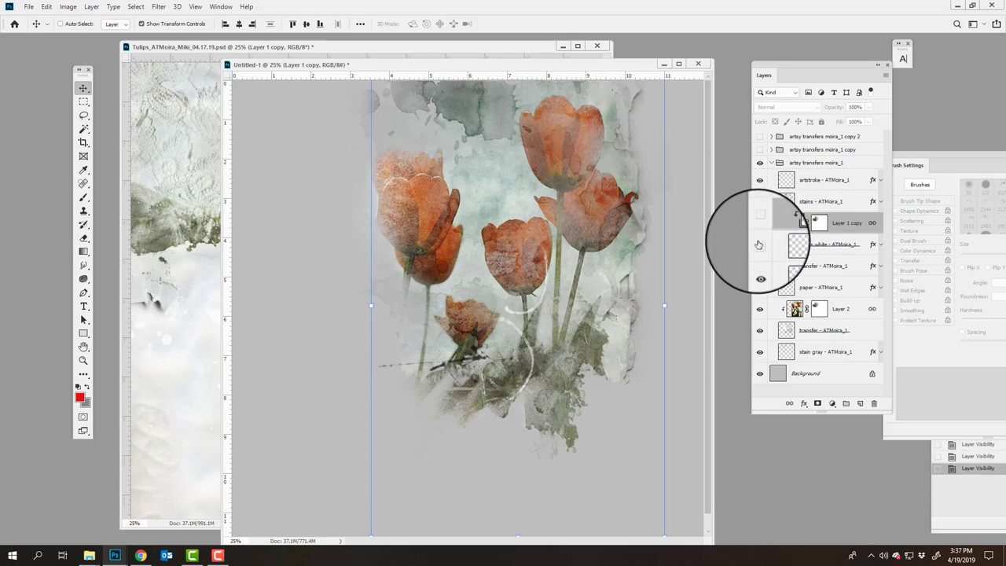
pyautogui.click(759, 224)
pyautogui.click(759, 223)
pyautogui.click(759, 224)
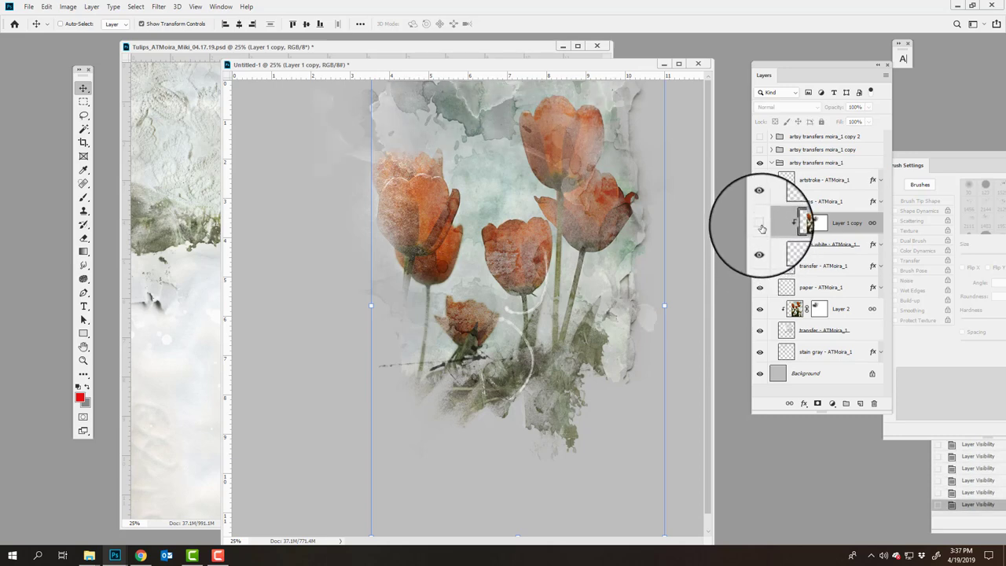
pyautogui.click(759, 224)
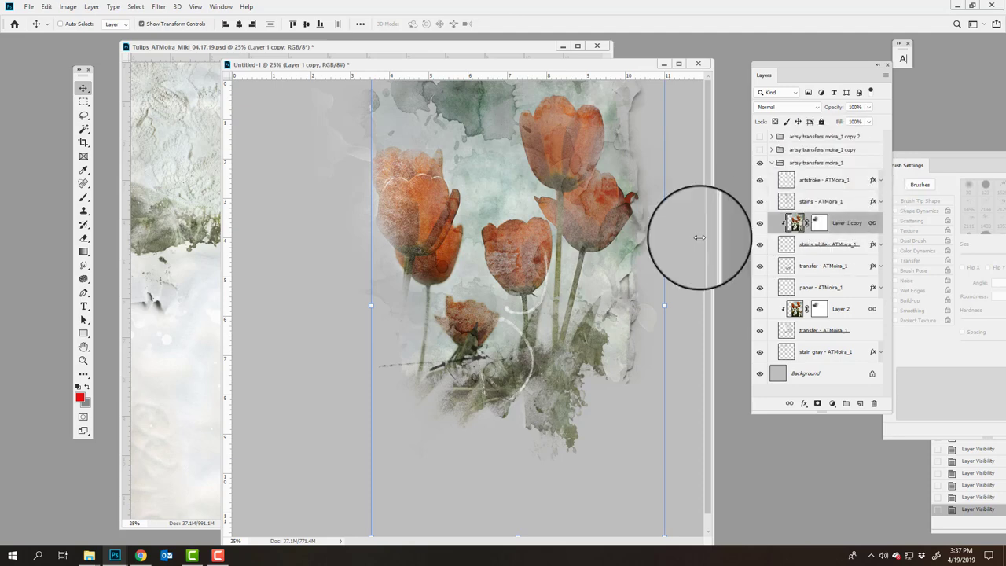
# Collapse the artsy transfers moira_1 group in Untitled-1 and make its two duplicate groups visible
pyautogui.click(787, 167)
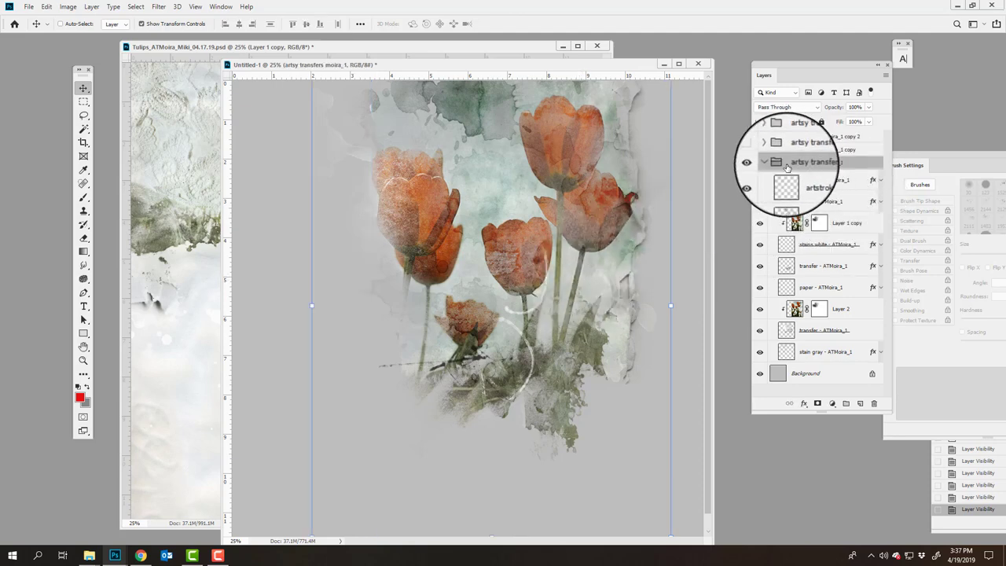
pyautogui.click(770, 164)
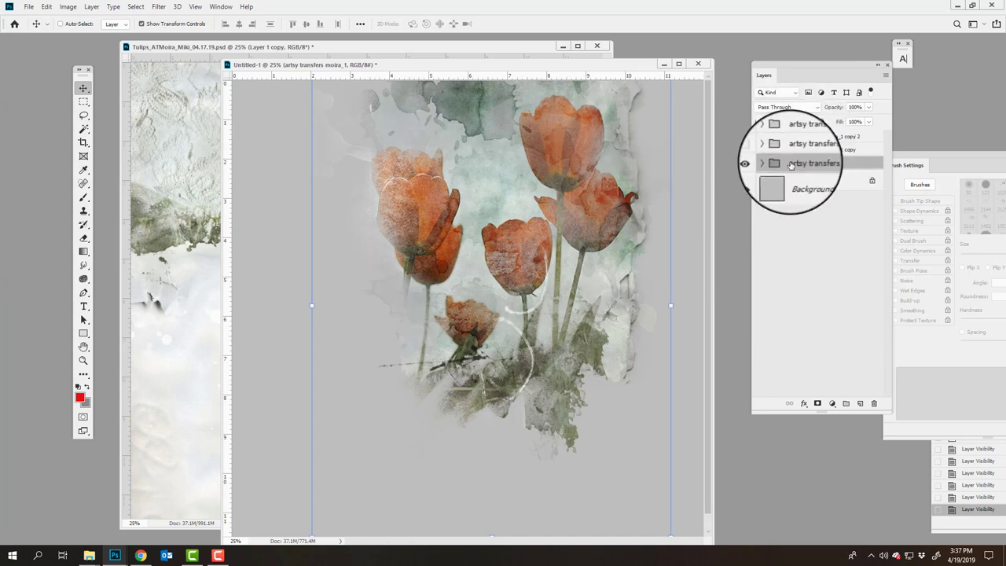
pyautogui.click(760, 150)
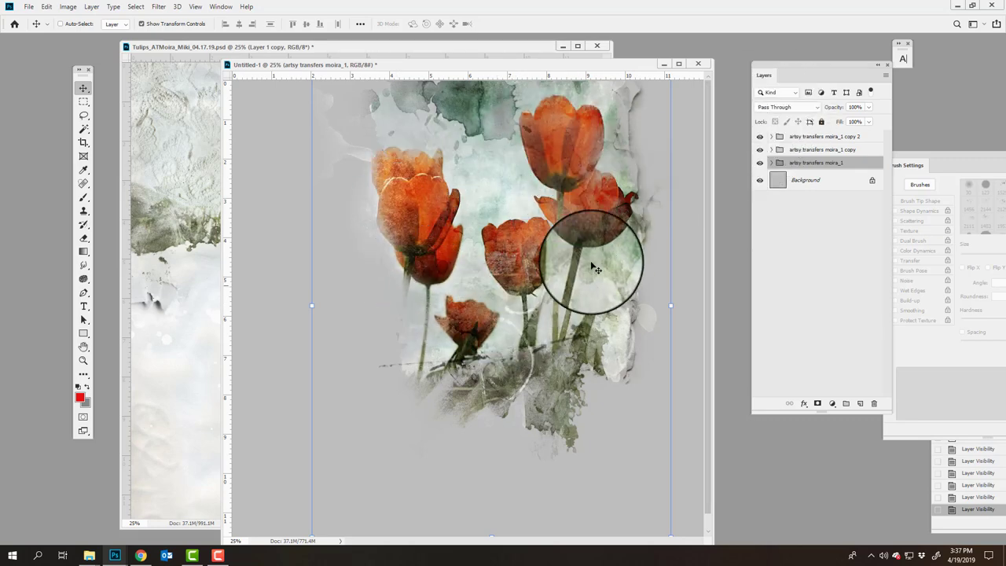
# Minimize Untitled-1, then collapse the artsy transfers moira_1 group in the Tulips layout and show its two duplicate groups
pyautogui.click(664, 65)
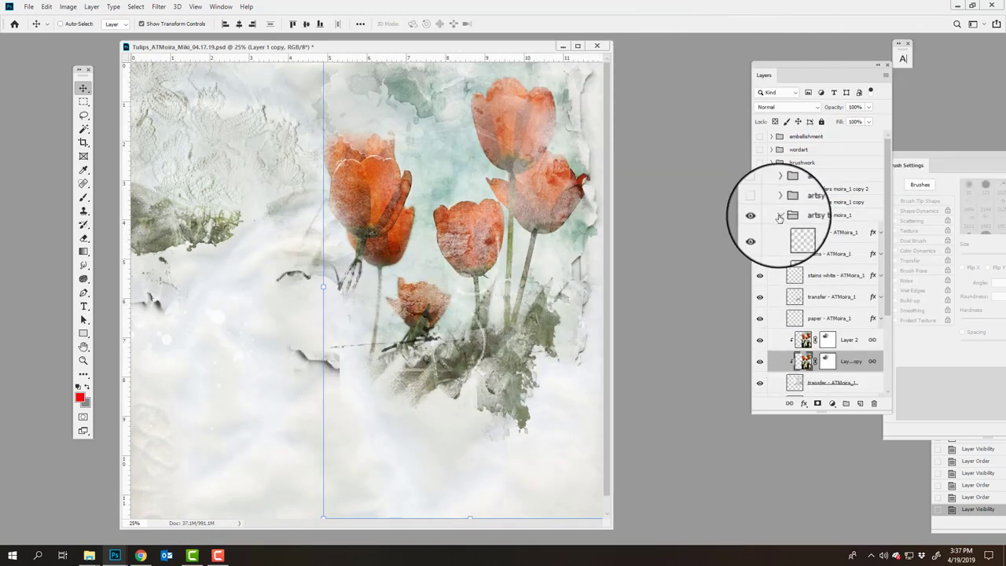
pyautogui.click(779, 217)
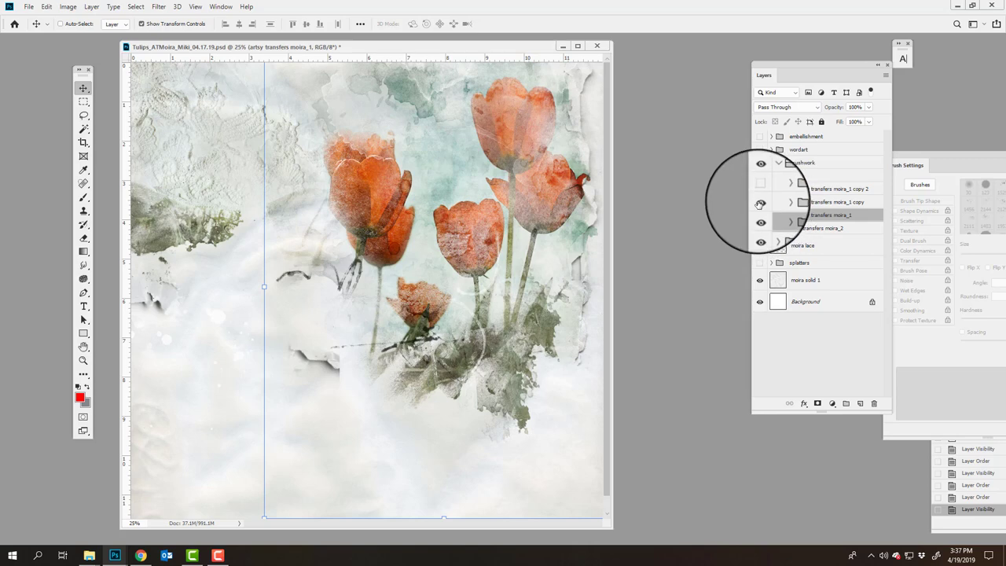
pyautogui.click(760, 204)
pyautogui.click(759, 228)
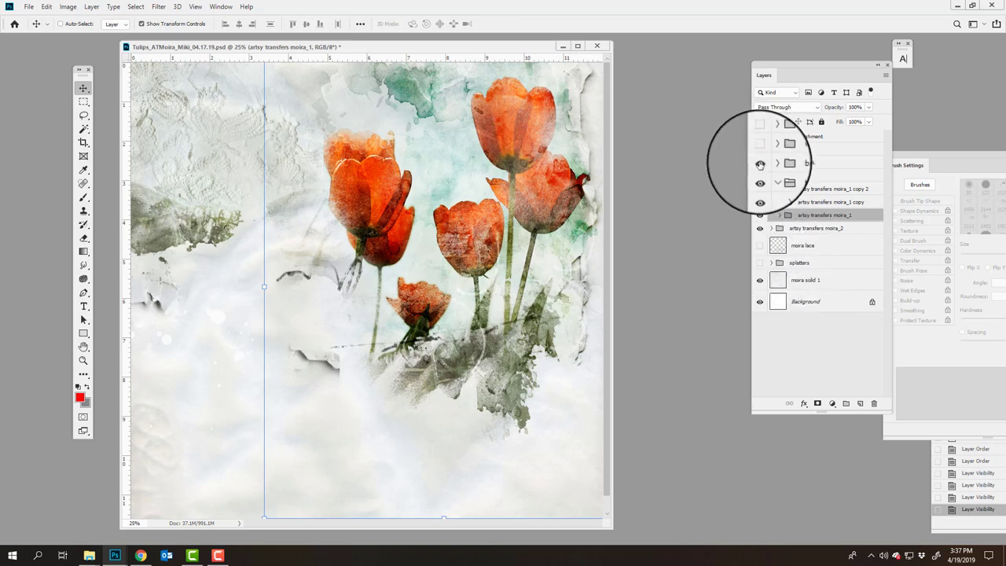
# Show and expand the brushwork group, and toggle its paper - ATMoira_5 layer to inspect that layer's effect
pyautogui.click(760, 163)
pyautogui.click(770, 164)
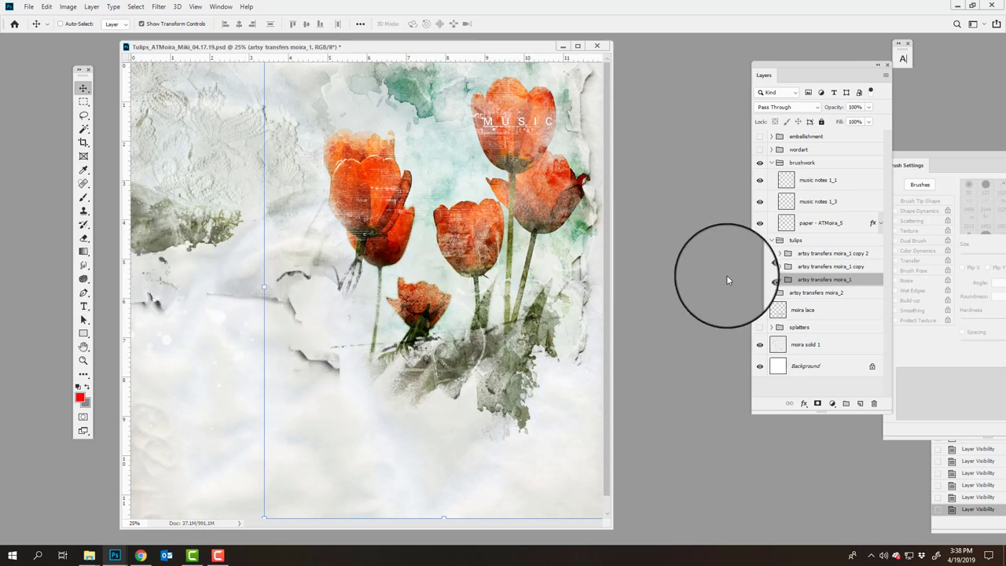
pyautogui.click(759, 223)
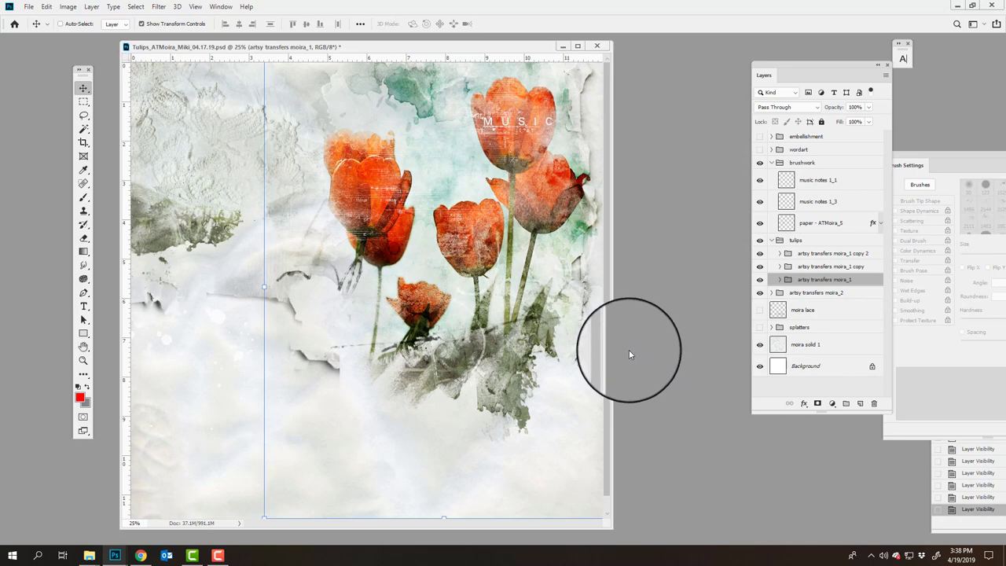
# Show the wordart group and expand it, including the drop shadow effect of its lower RHAPSODY layer
pyautogui.click(759, 150)
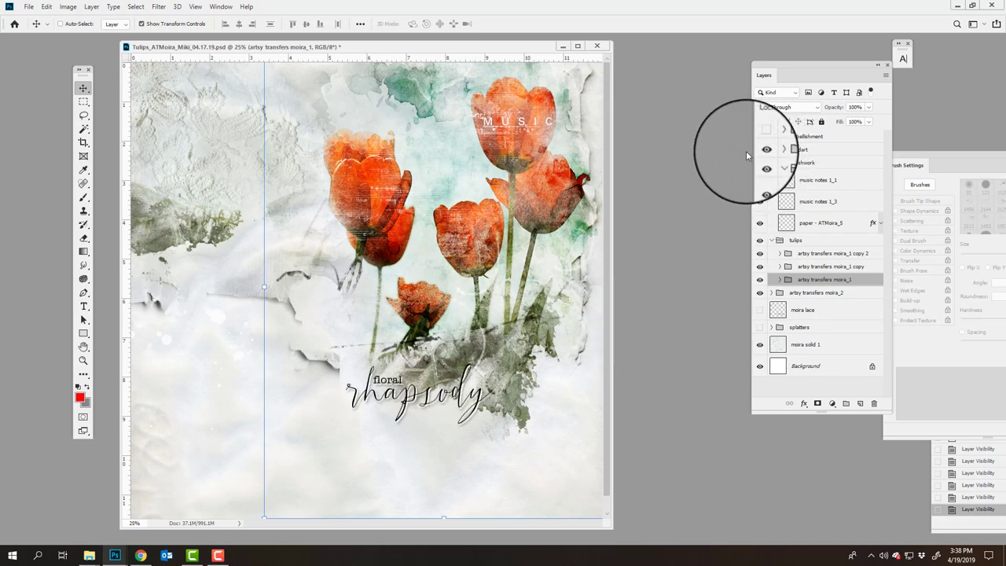
pyautogui.click(770, 149)
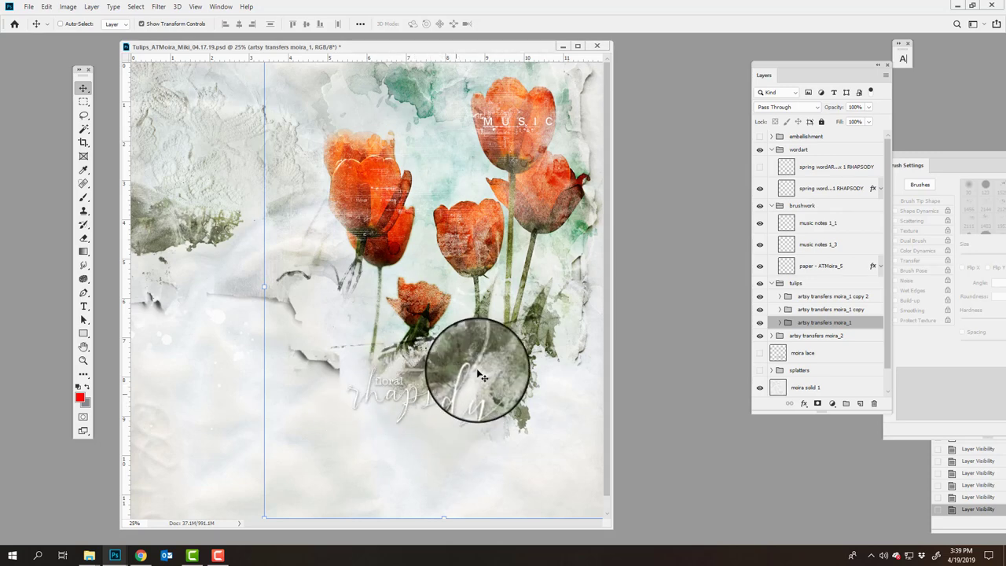
pyautogui.click(880, 188)
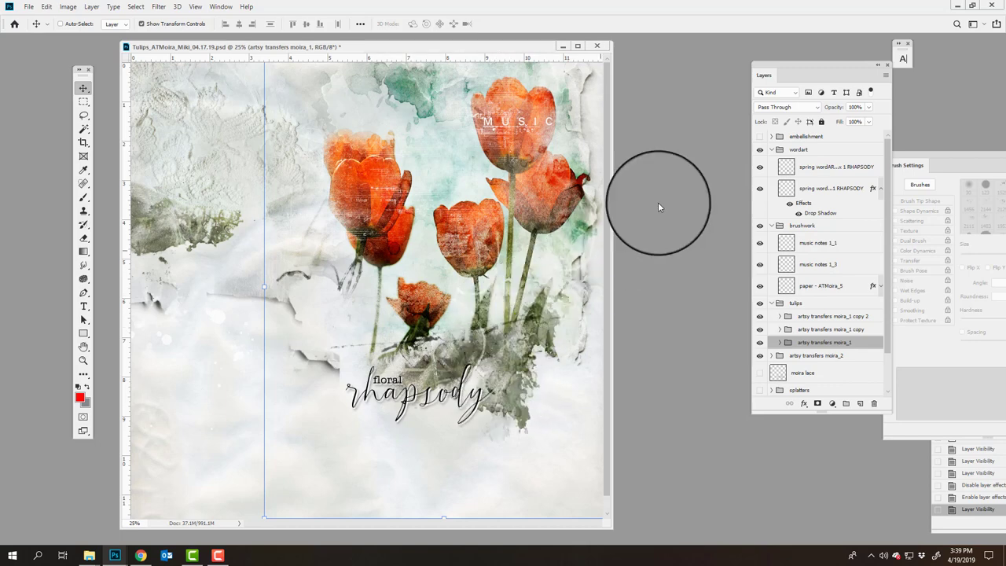
# Show and expand the embellishment group with the butterfly, button threads and natural button
pyautogui.click(759, 139)
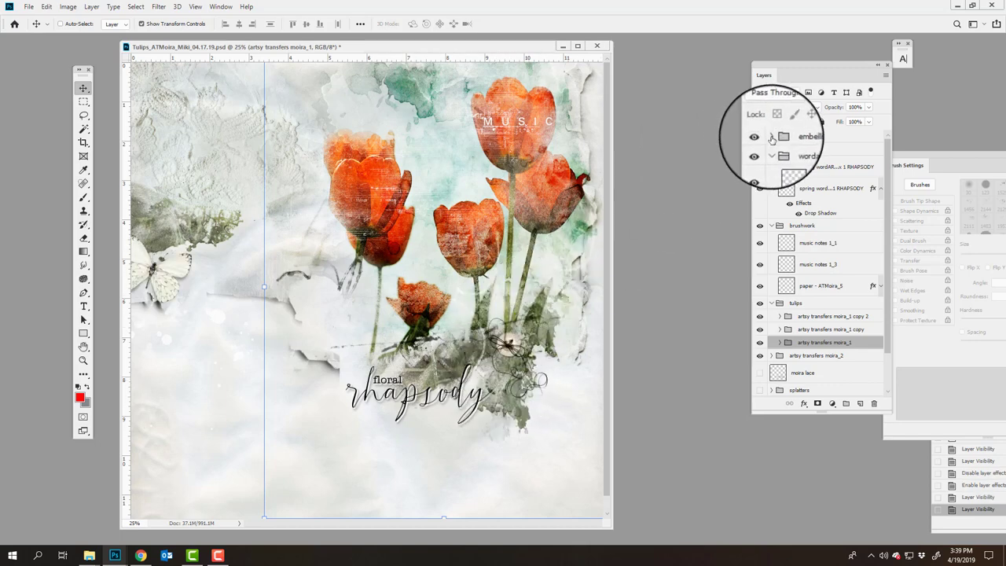
pyautogui.click(773, 136)
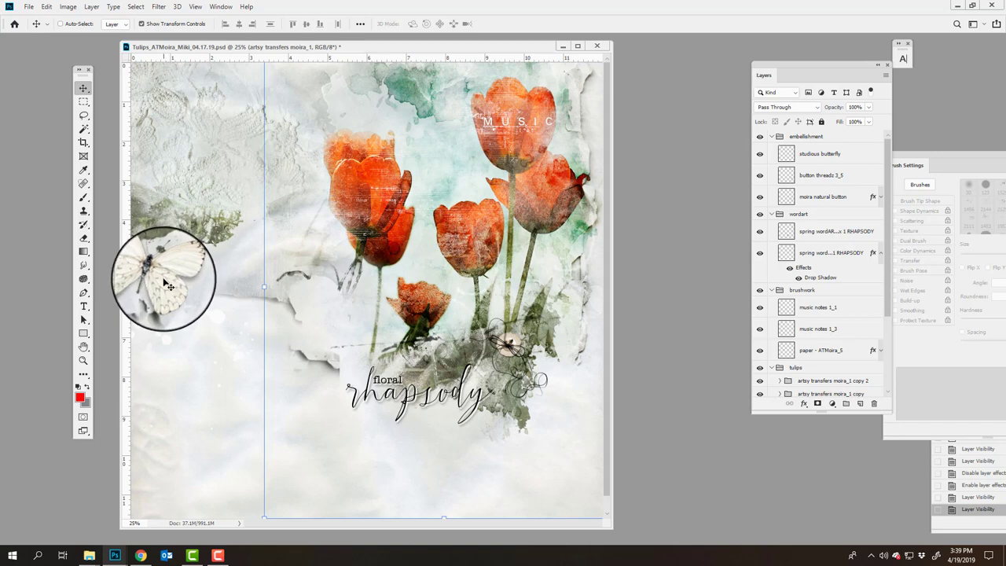
pyautogui.moveTo(500, 364); pyautogui.dragTo(492, 342)
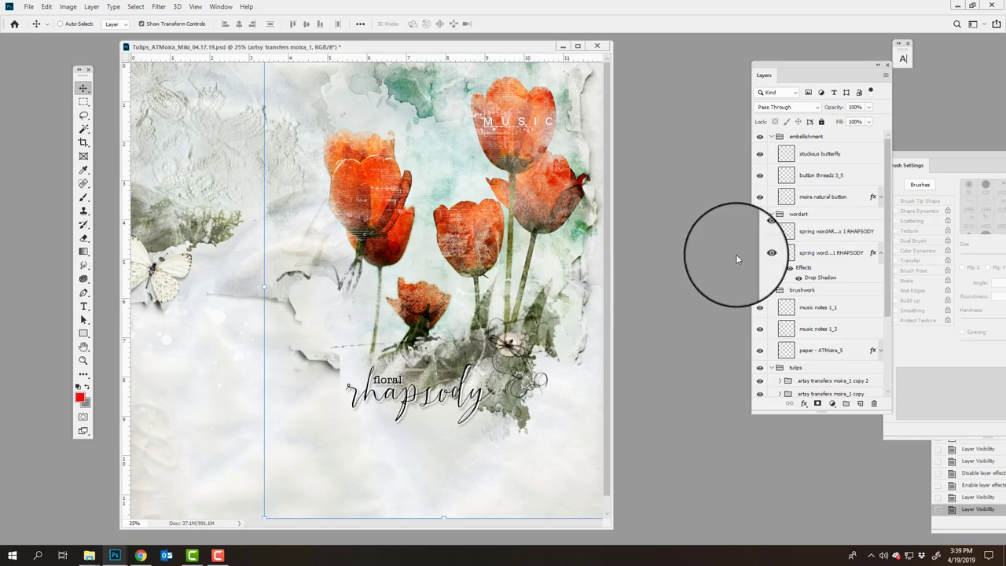
# Show and expand the splatters group, and inspect its splatter brown - ATMoira_5 and white splatters 4_5 layers
pyautogui.scroll(-1, 891, 292)
pyautogui.scroll(-5, 880, 330)
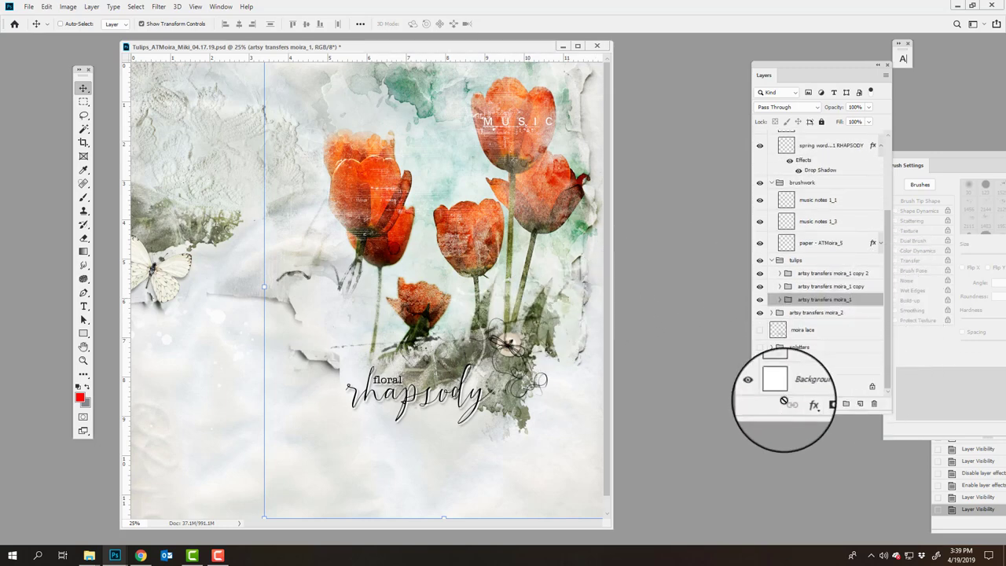
pyautogui.click(759, 347)
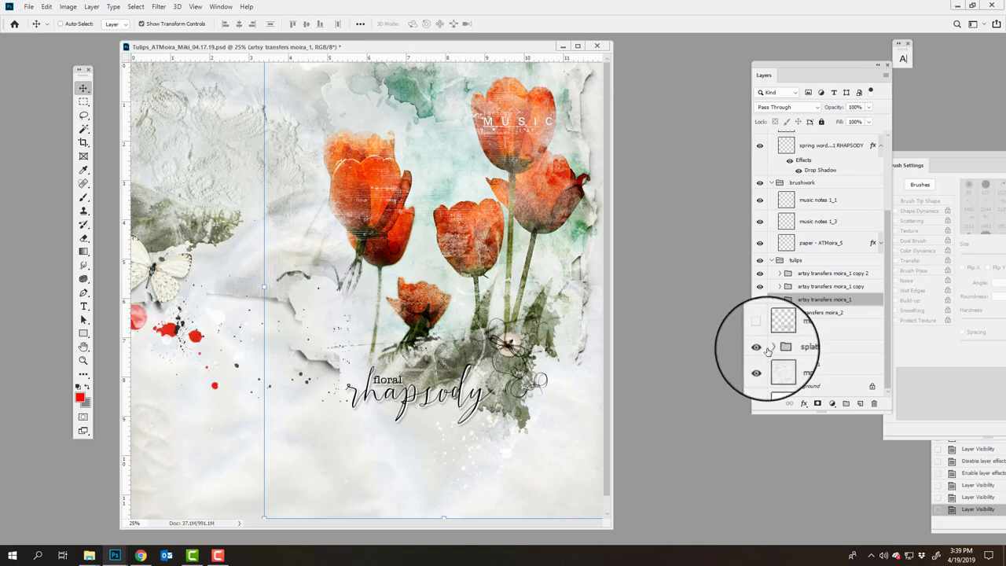
pyautogui.click(777, 346)
pyautogui.scroll(-3, 881, 326)
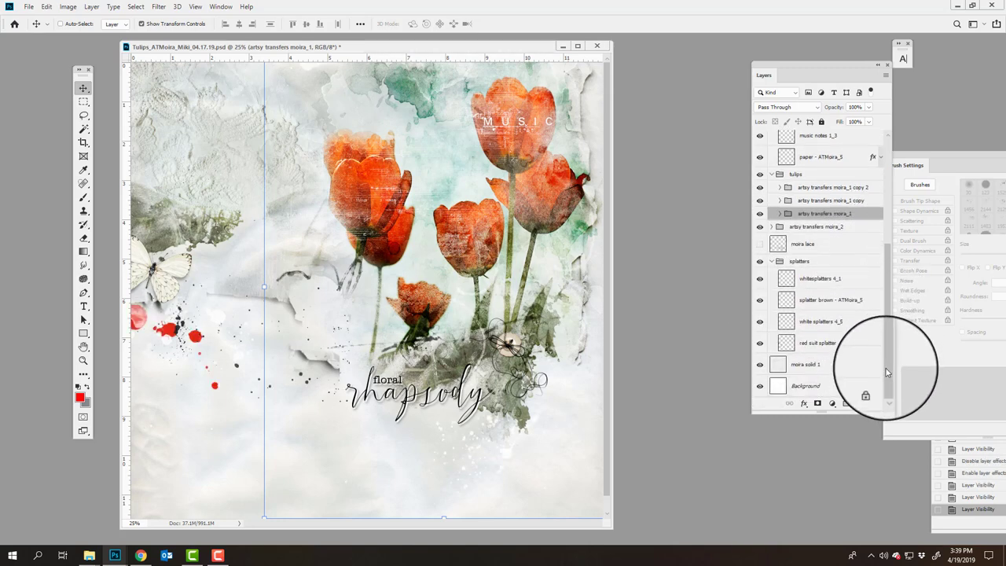
pyautogui.click(837, 301)
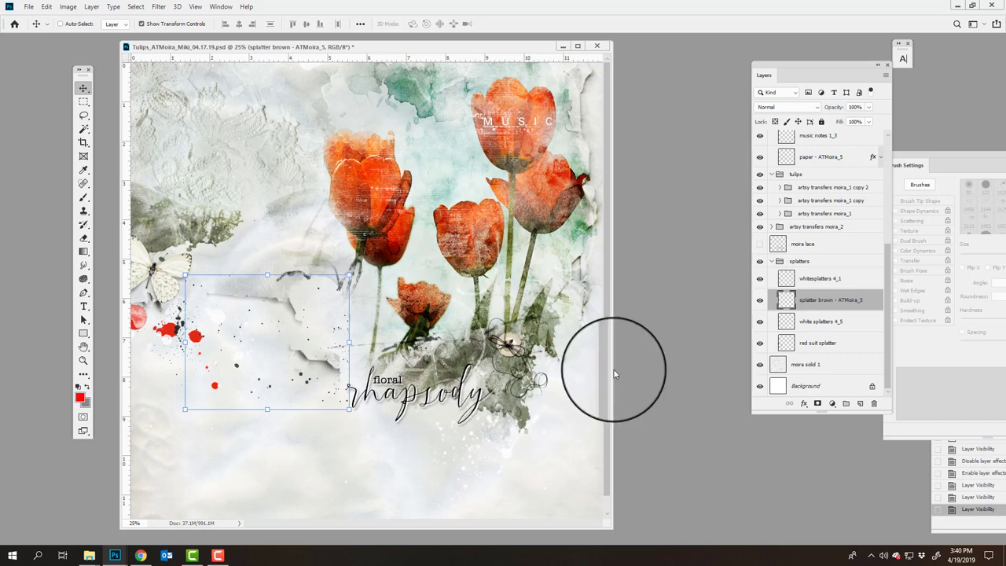
pyautogui.click(759, 324)
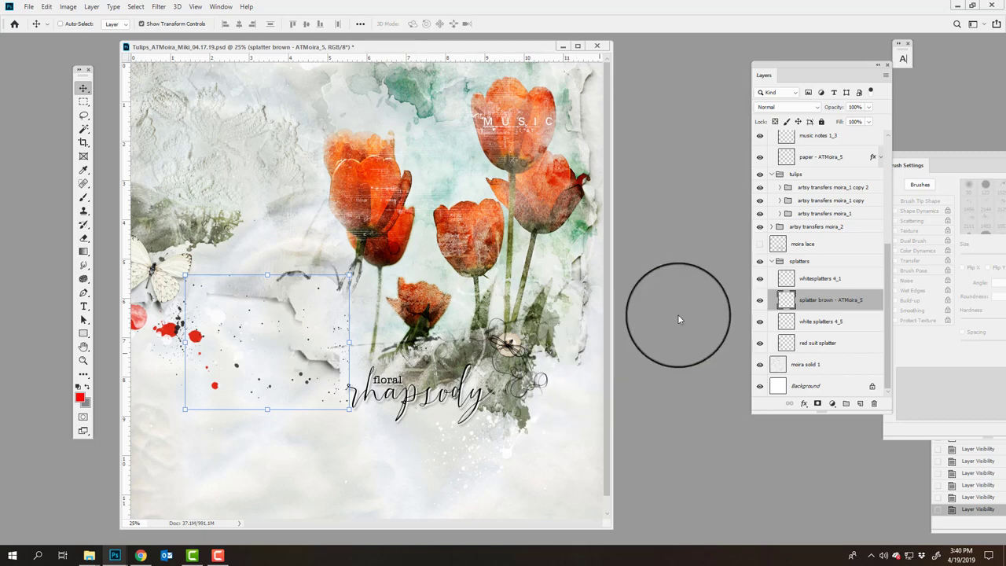
# Place AASPN_SplattersNo4_3.png from the Splatters No 4 folder in File Explorer above the Tulips layout's embellishment group
pyautogui.scroll(3, 868, 200)
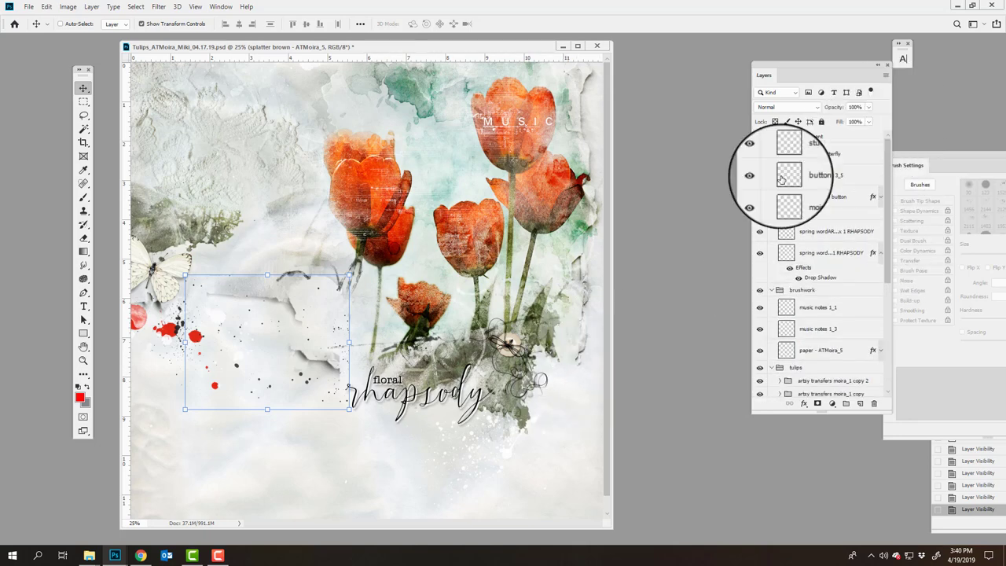
pyautogui.click(810, 136)
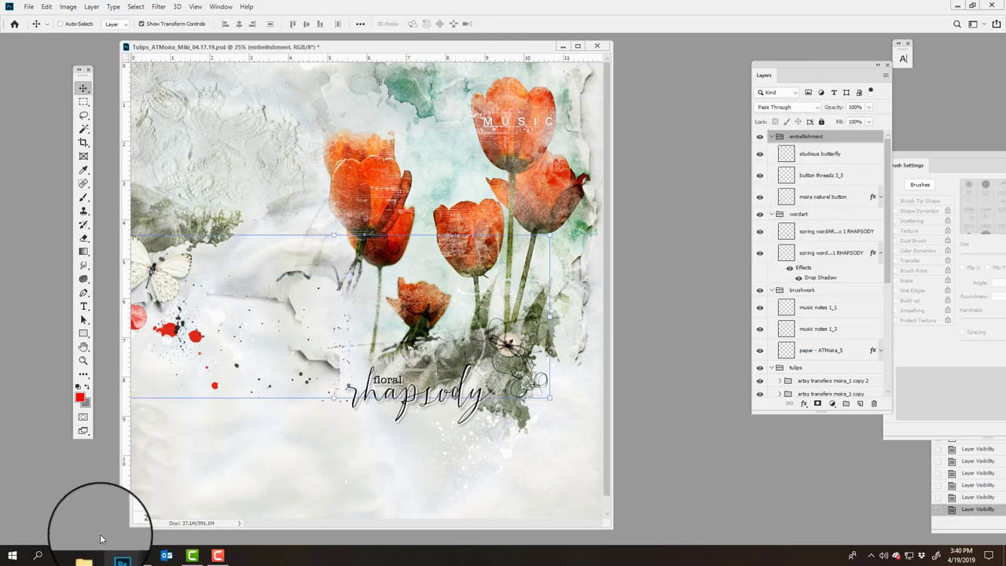
pyautogui.moveTo(91, 556)
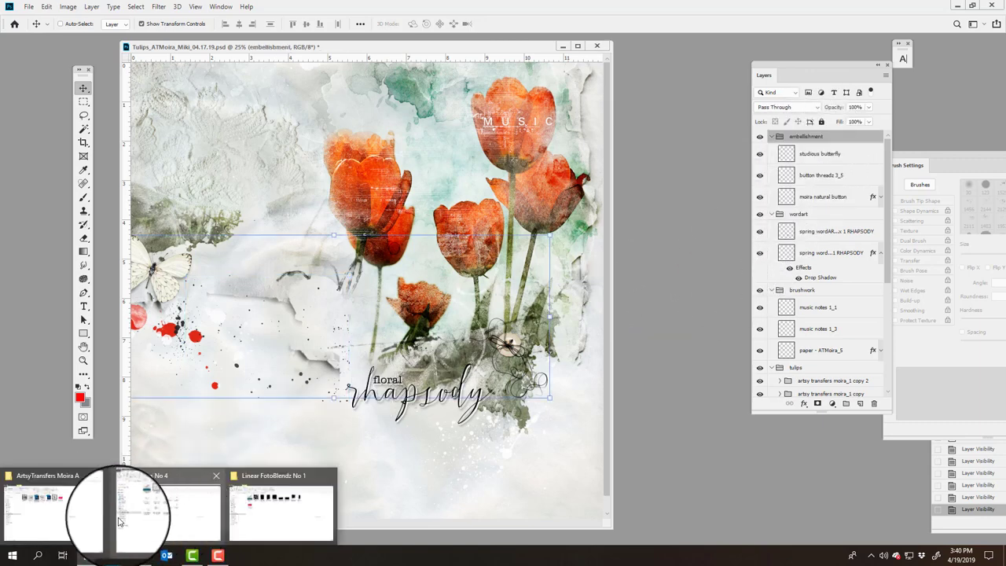
pyautogui.click(151, 513)
pyautogui.moveTo(116, 552)
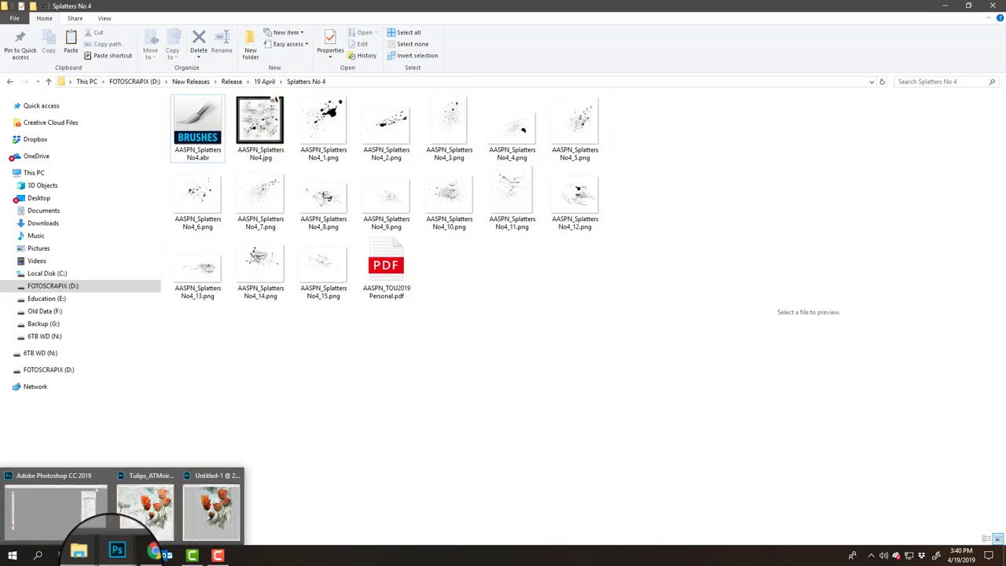
pyautogui.click(451, 124)
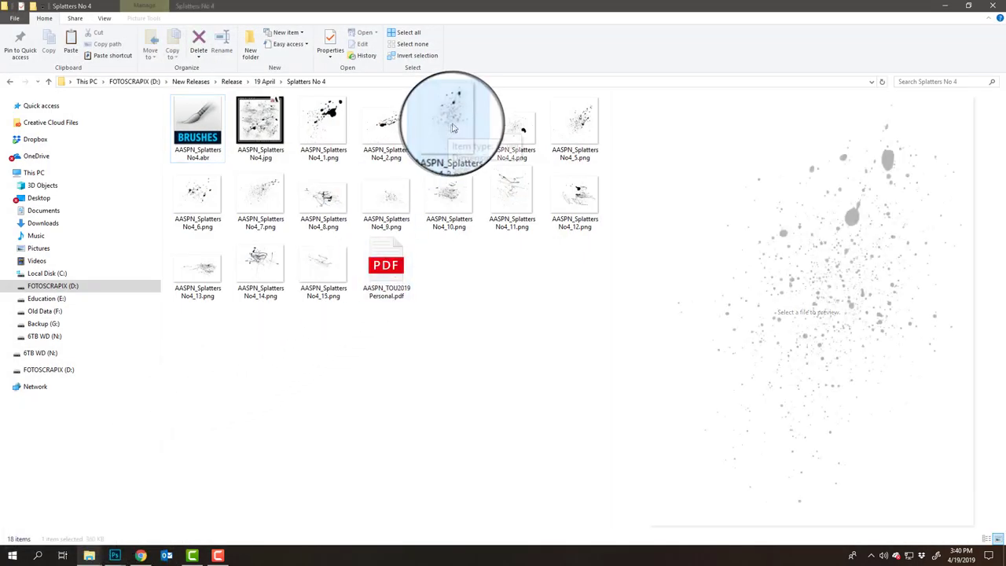
pyautogui.moveTo(453, 126); pyautogui.dragTo(521, 124)
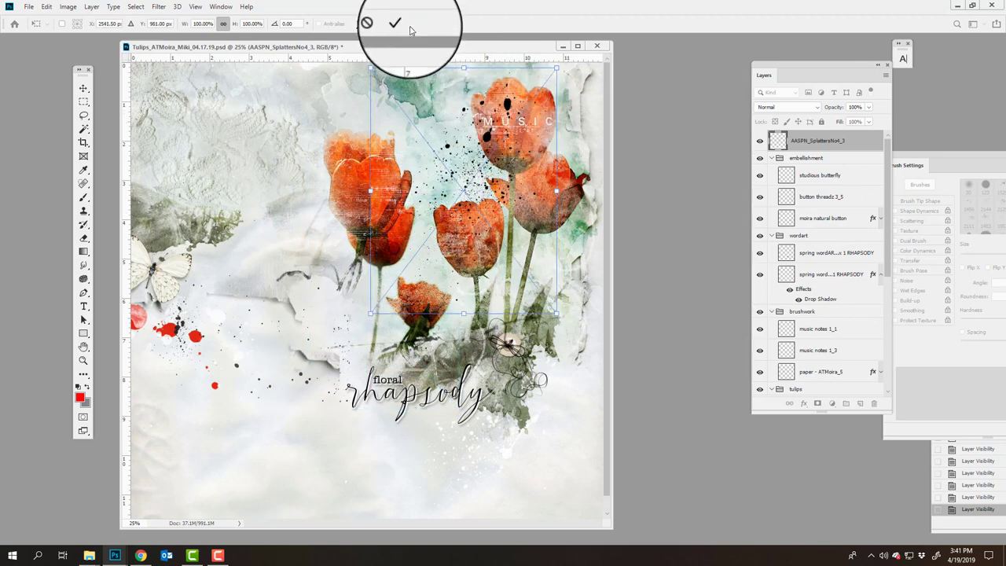
# Scale the placed AASPN_SplattersNo4_3 layer to about 91.5% and rotate it about 0.87 degrees over the tulips
pyautogui.click(28, 7)
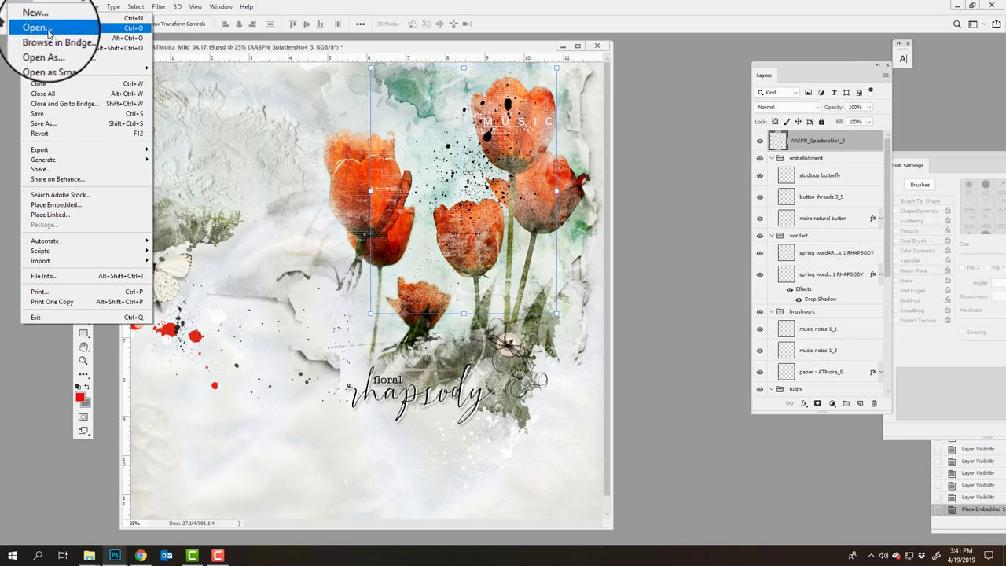
pyautogui.click(228, 47)
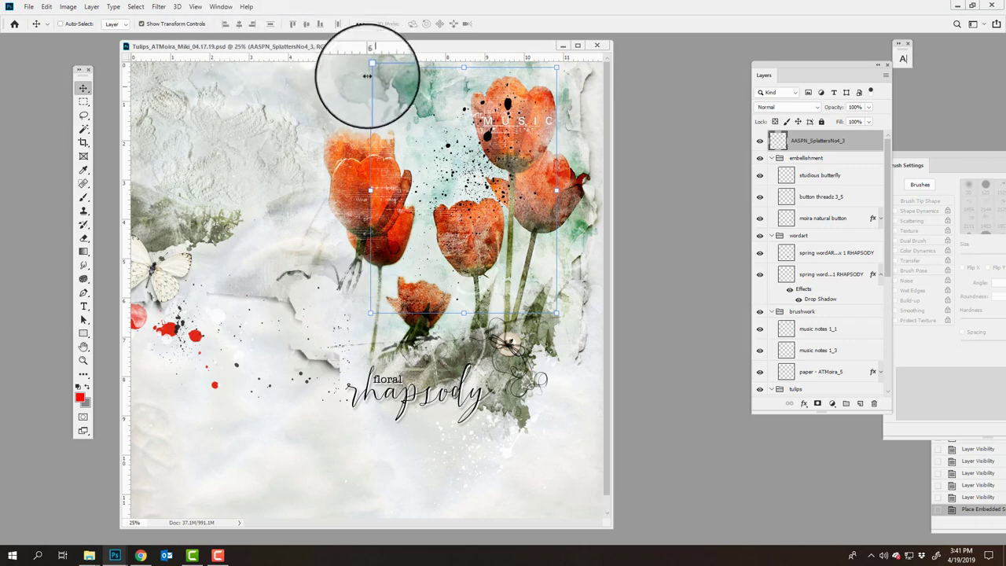
pyautogui.moveTo(362, 68); pyautogui.dragTo(377, 83)
pyautogui.moveTo(546, 68); pyautogui.dragTo(541, 89)
pyautogui.click(503, 26)
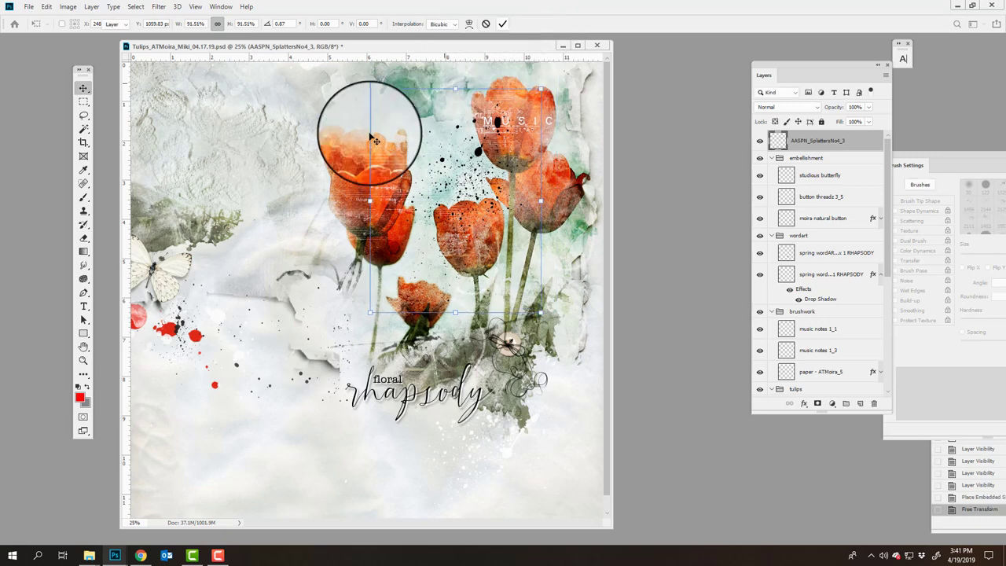
# Fill the AASPN_SplattersNo4_3 layer with a custom near-white color at 100% opacity, with Preserve Transparency on
pyautogui.click(48, 8)
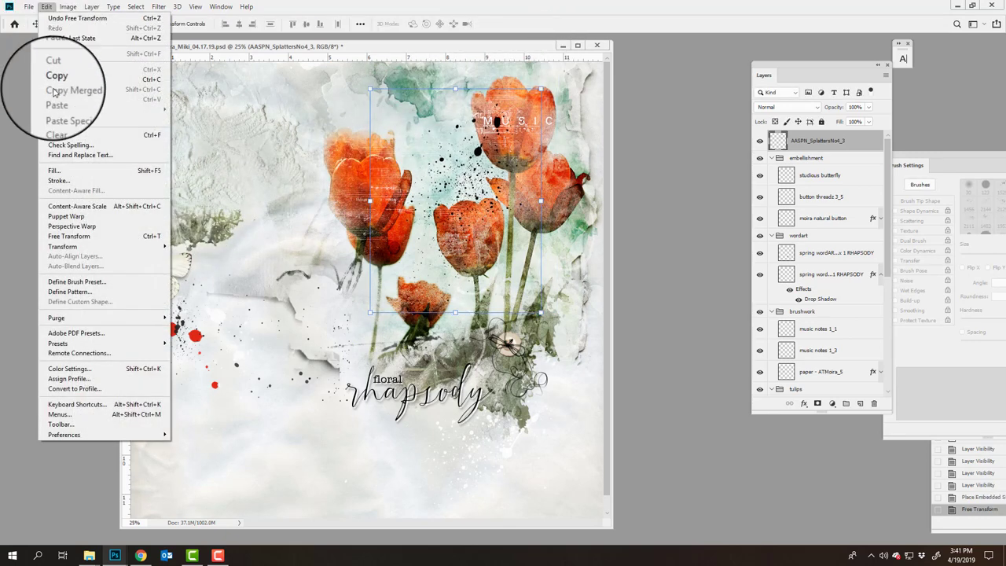
pyautogui.click(65, 165)
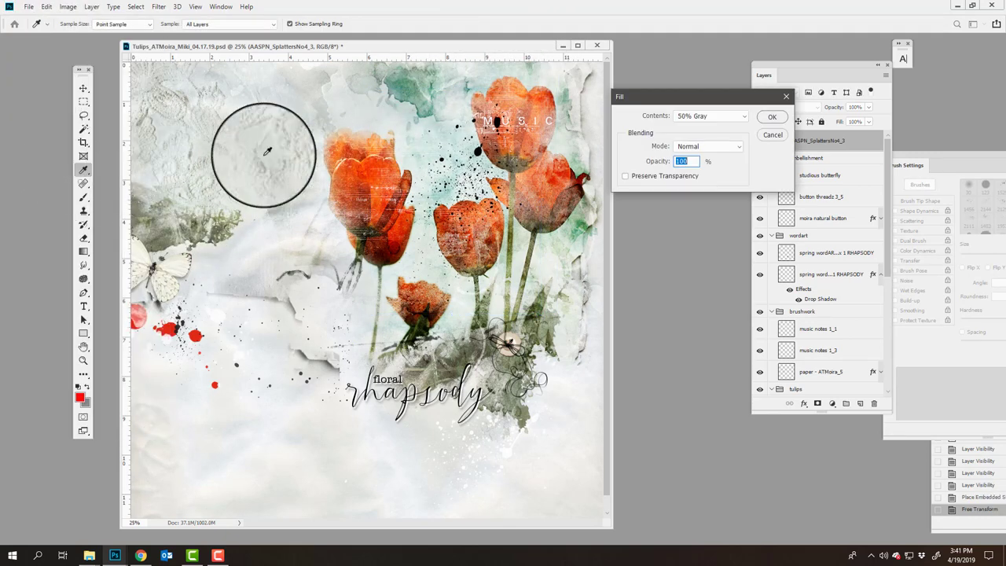
pyautogui.click(624, 176)
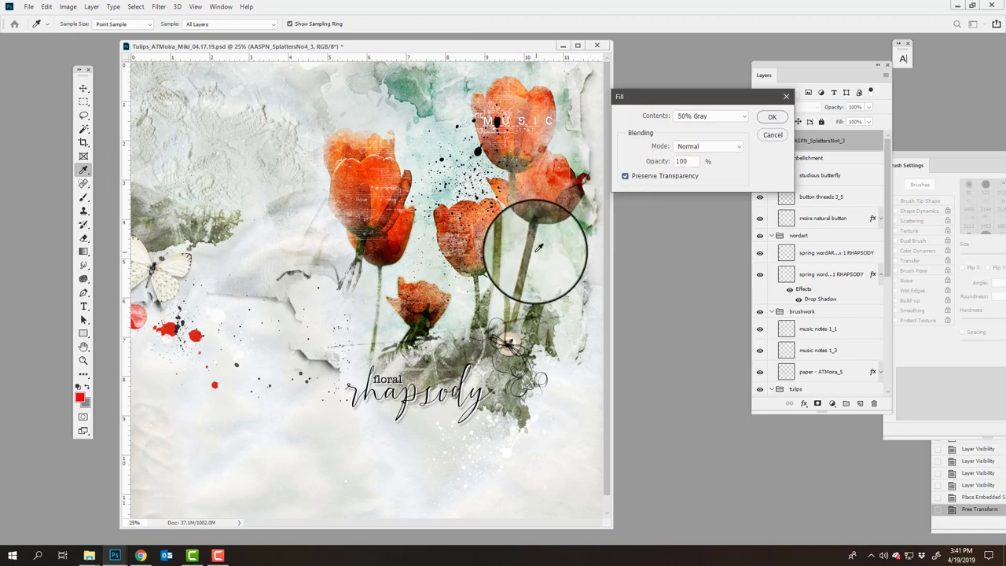
pyautogui.click(743, 116)
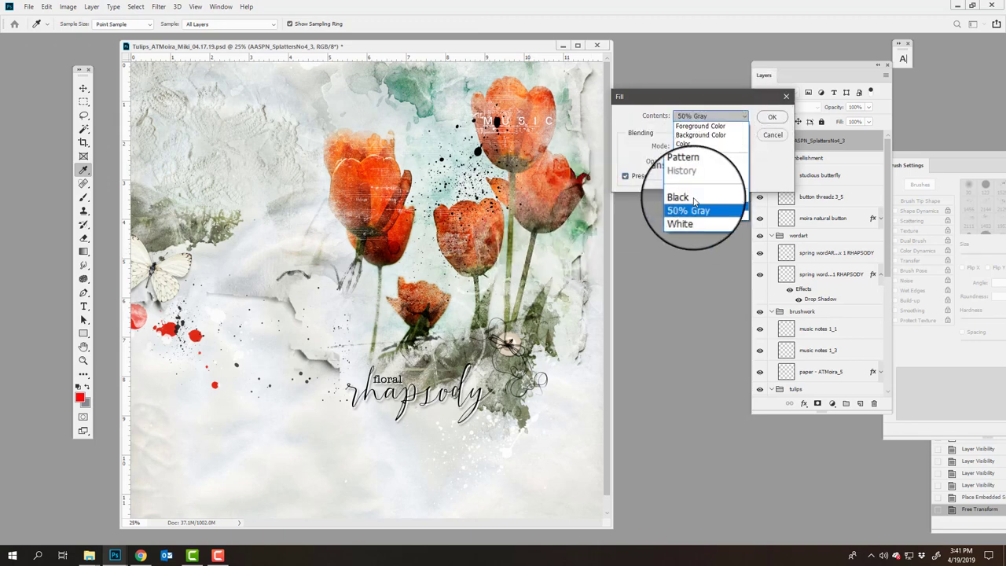
pyautogui.click(696, 154)
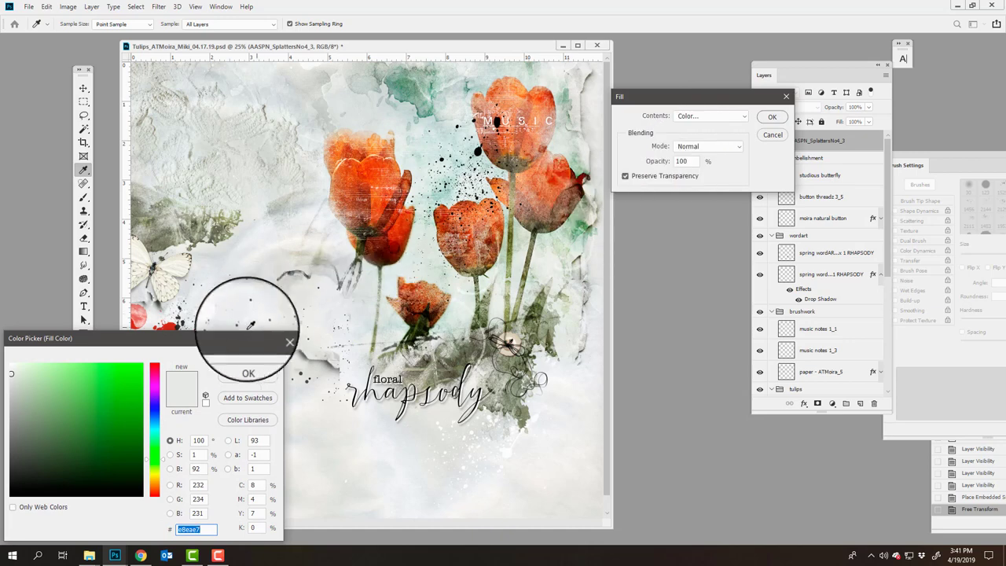
pyautogui.moveTo(232, 340); pyautogui.dragTo(867, 242)
pyautogui.moveTo(559, 263); pyautogui.dragTo(645, 268)
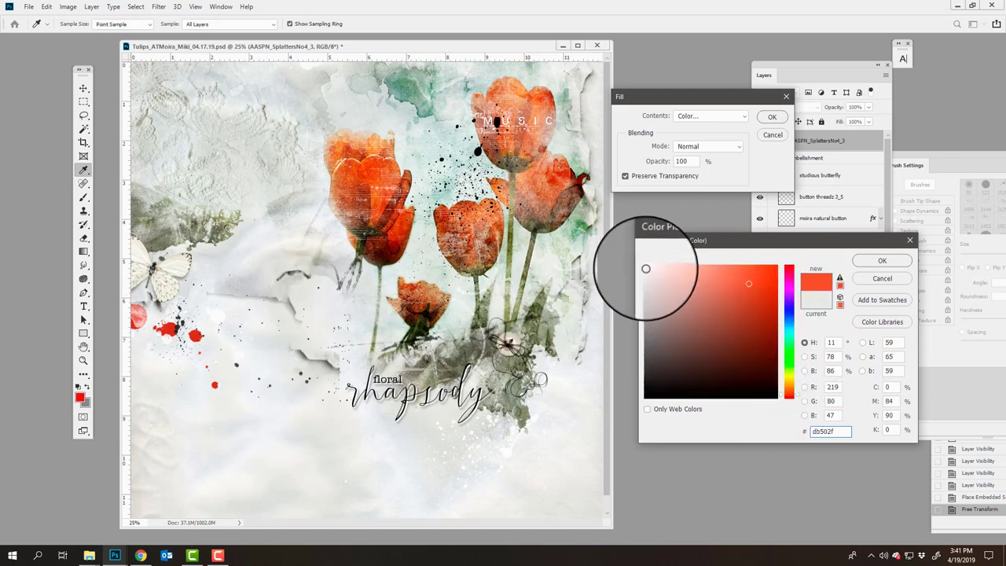
pyautogui.click(880, 260)
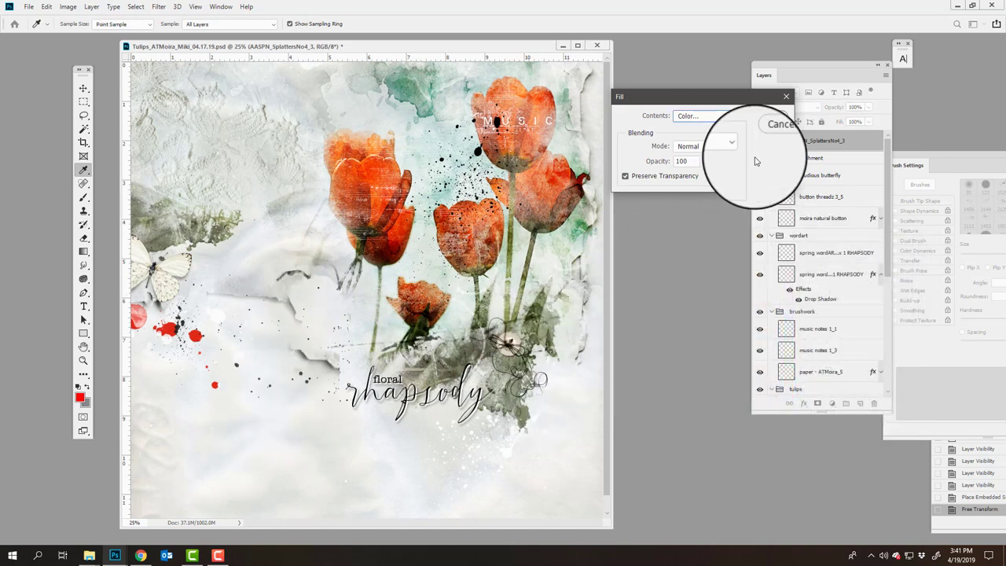
pyautogui.click(774, 117)
pyautogui.press('v')
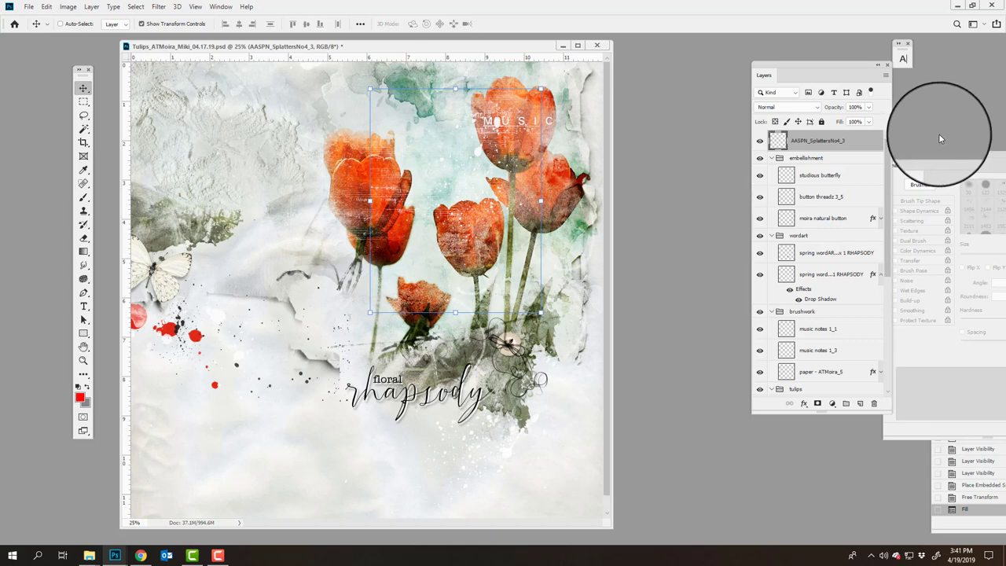
# Activate the Brush tool and open its brush presets
pyautogui.click(83, 197)
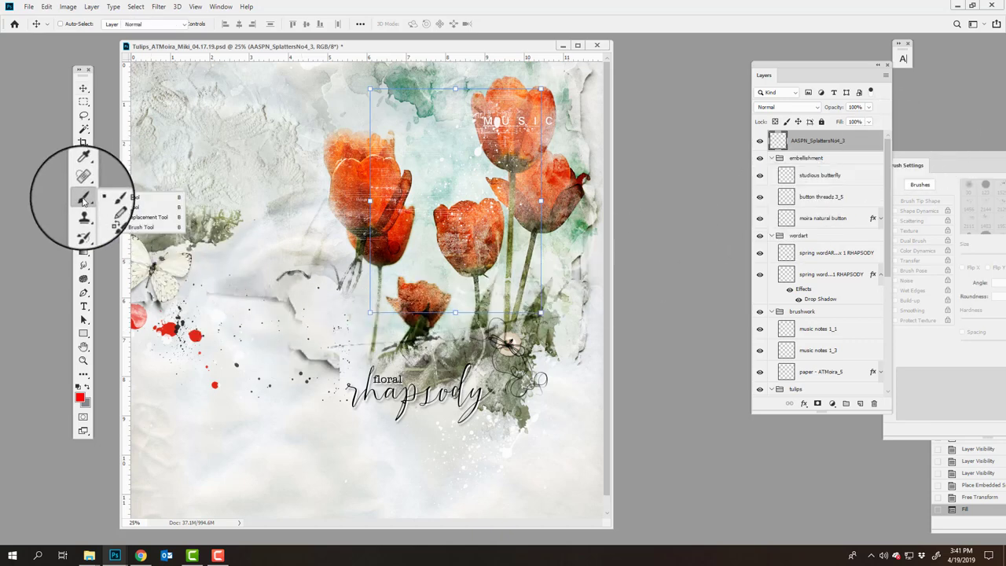
pyautogui.click(82, 200)
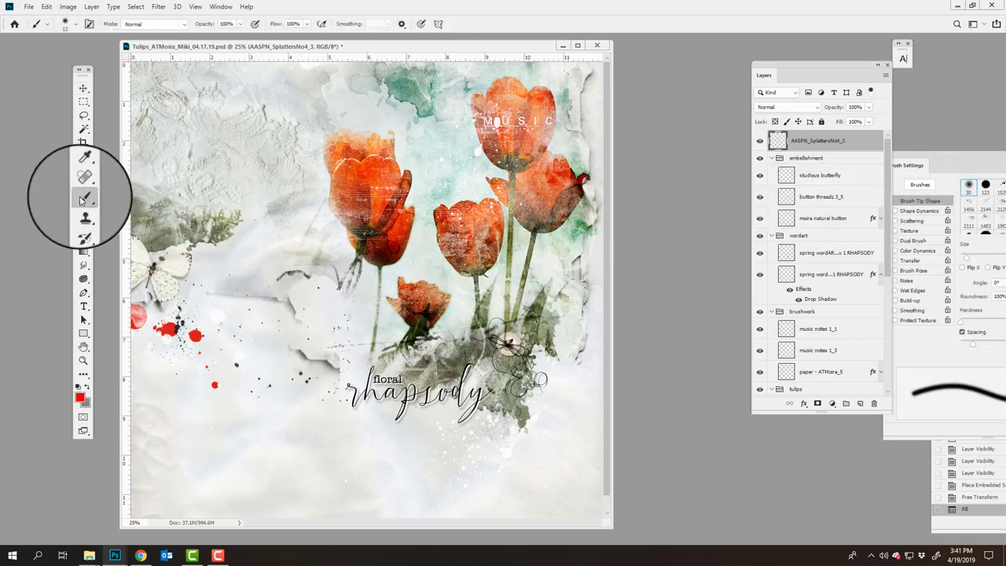
pyautogui.click(76, 28)
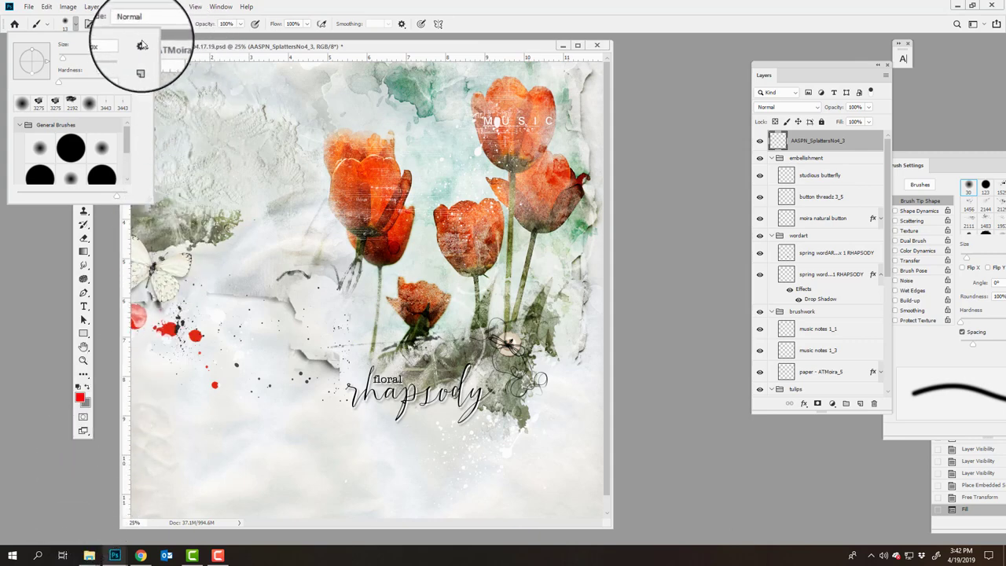
pyautogui.click(140, 45)
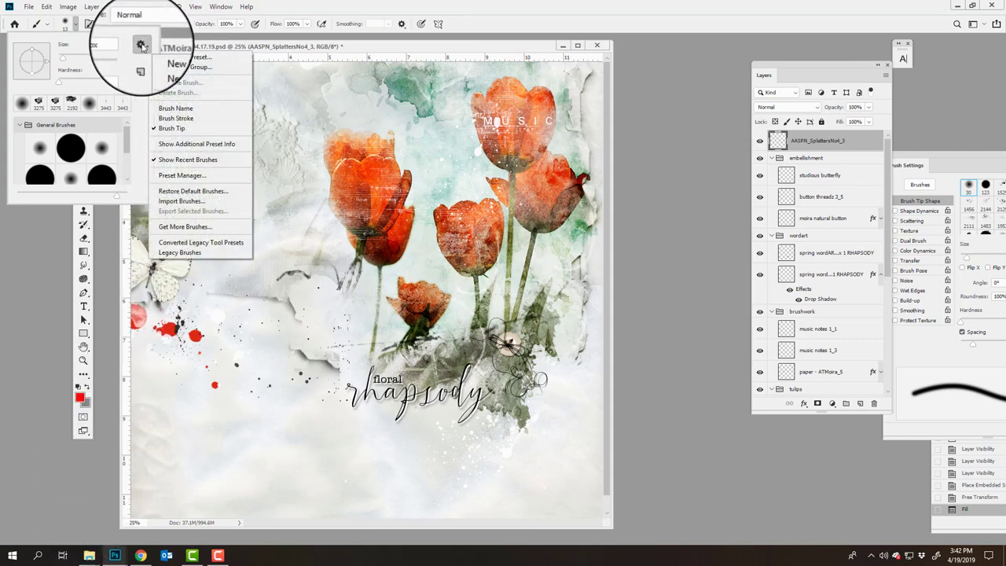
pyautogui.click(183, 202)
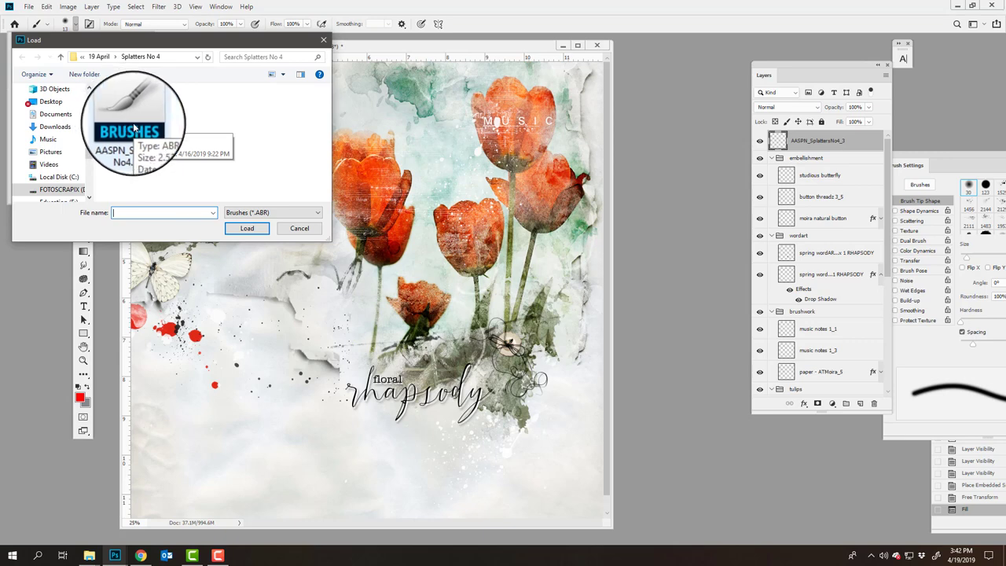
pyautogui.click(132, 124)
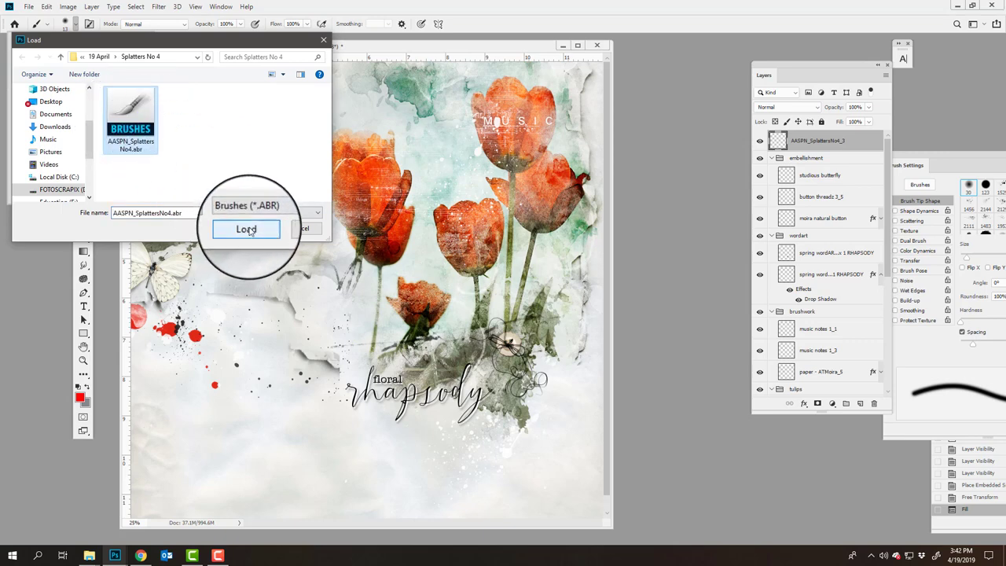
pyautogui.click(308, 229)
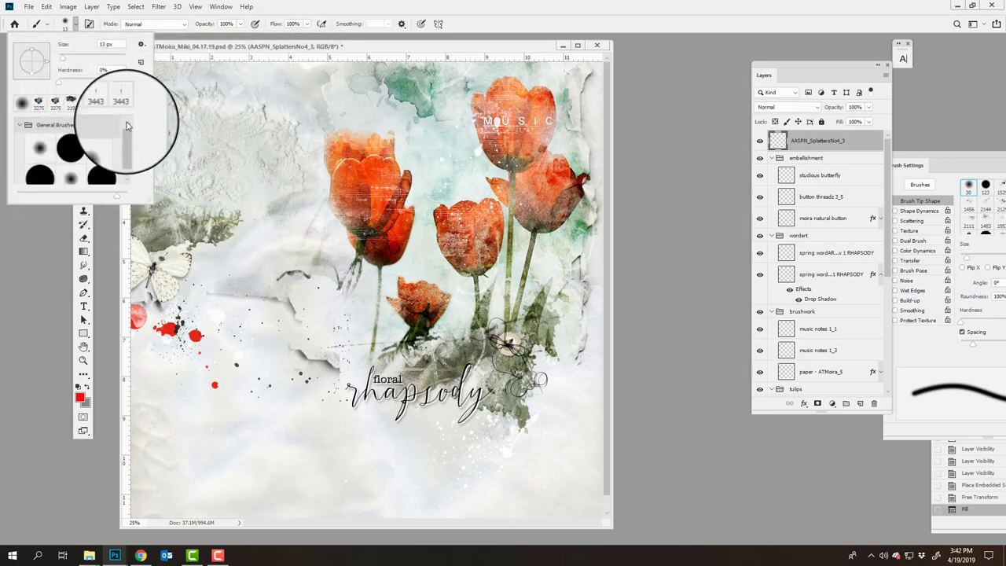
# Choose the 2129 px splatter brush from the loaded AASPN_SplattersNo4 brush set and close the presets
pyautogui.click(23, 167)
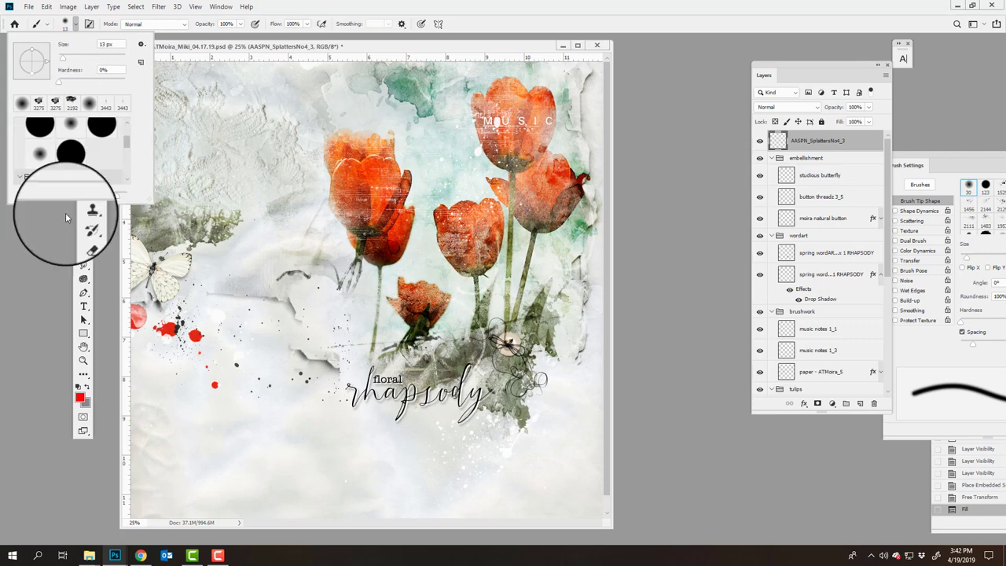
pyautogui.scroll(-3, 131, 158)
pyautogui.scroll(-2, 130, 171)
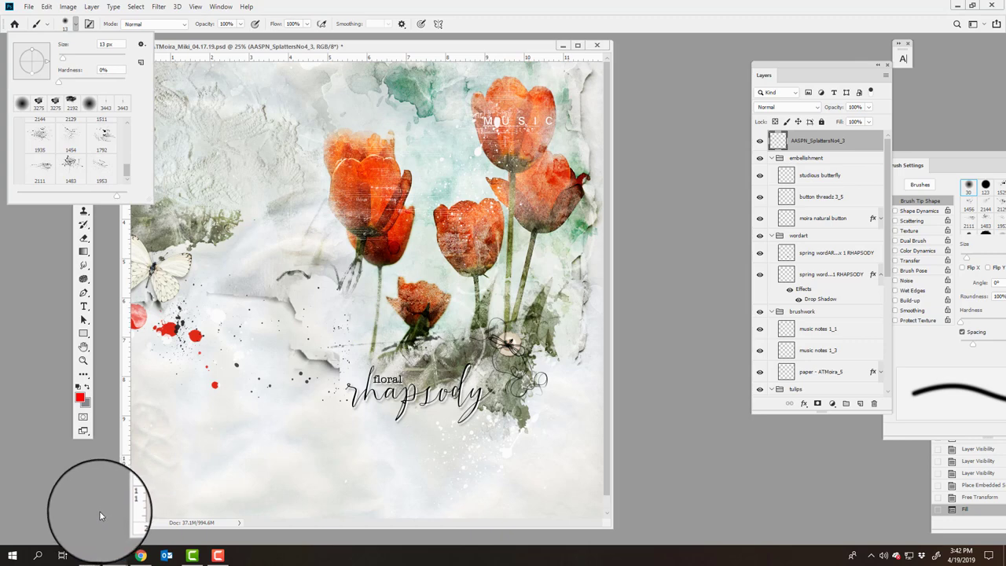
pyautogui.moveTo(128, 175); pyautogui.dragTo(127, 164)
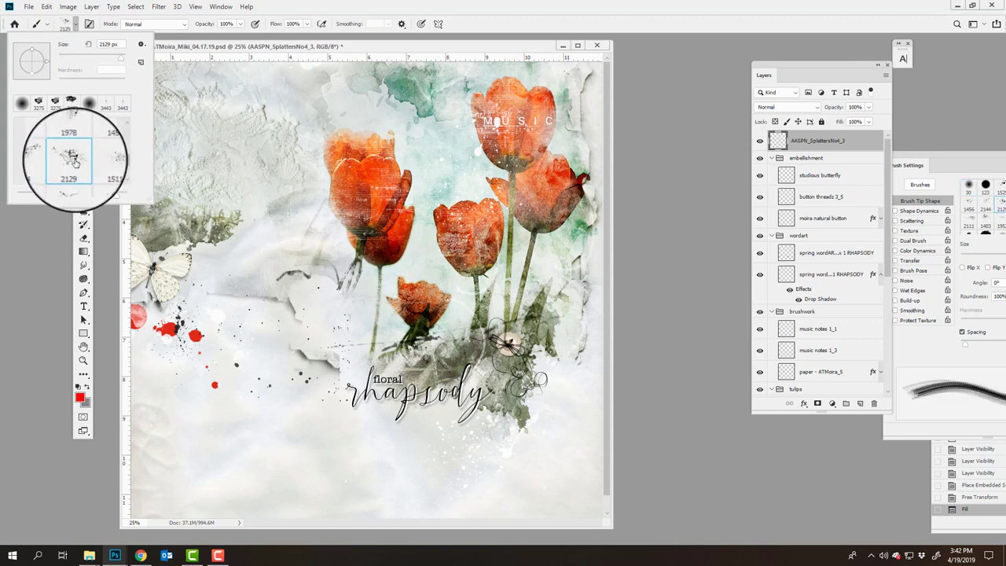
pyautogui.click(72, 157)
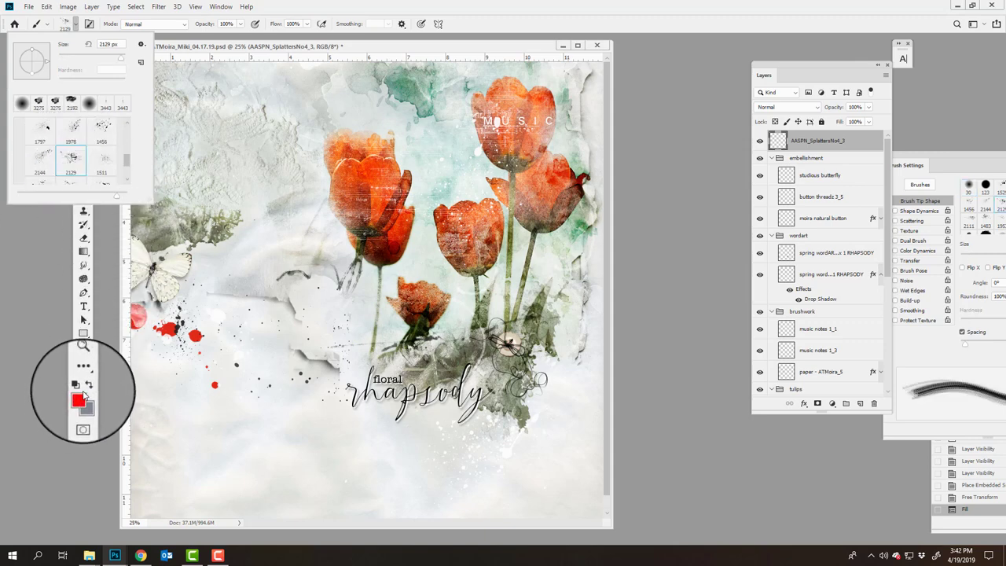
pyautogui.click(107, 353)
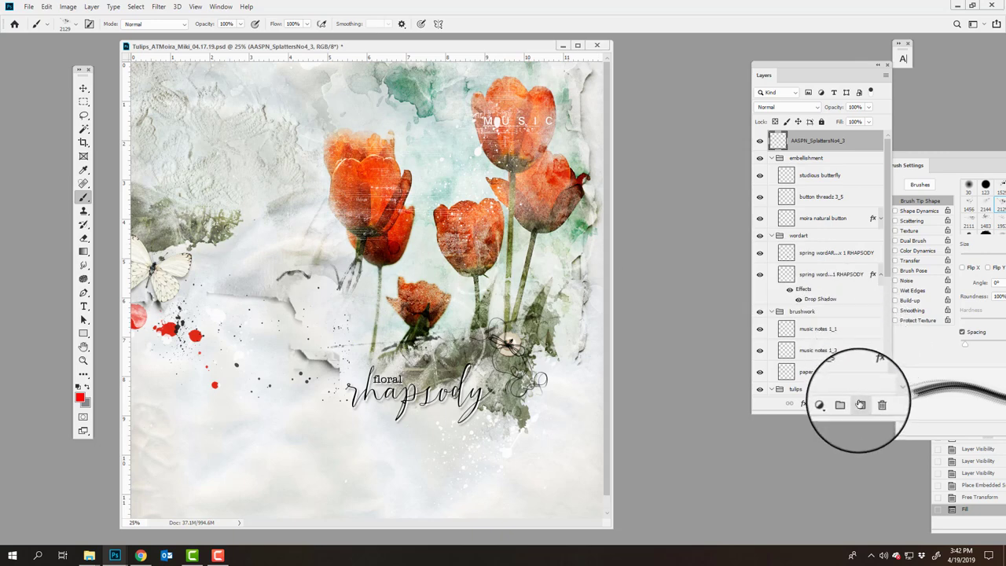
# Add a new layer above the white splatter and set the foreground color to the dark tone sampled from the splatters below the butterfly
pyautogui.click(861, 404)
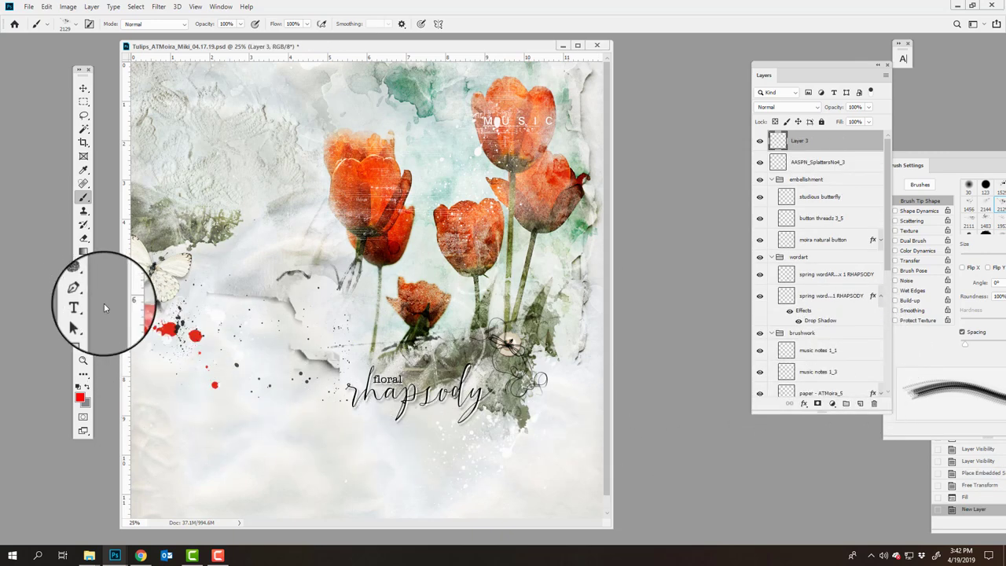
pyautogui.click(79, 398)
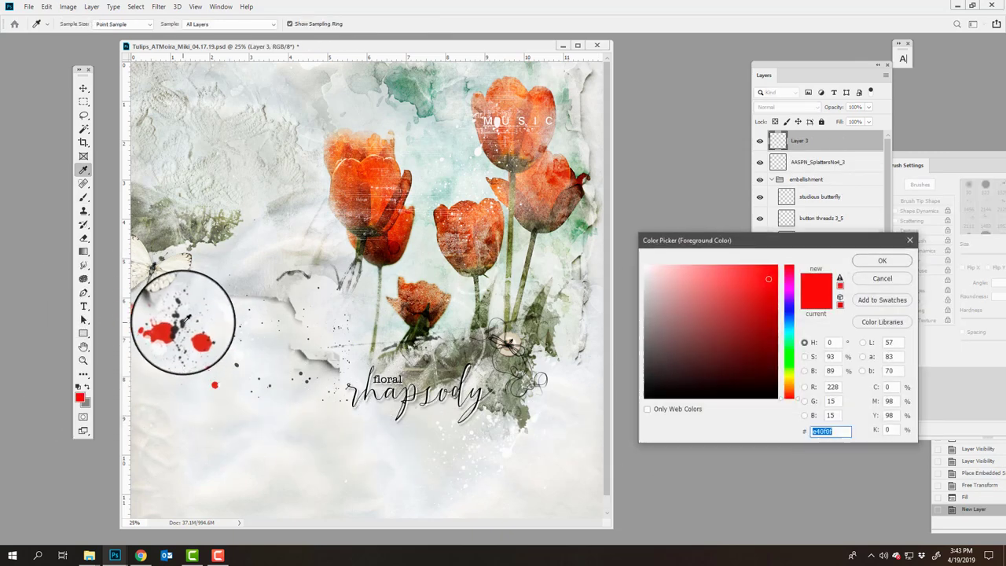
pyautogui.moveTo(183, 321); pyautogui.dragTo(849, 267)
pyautogui.moveTo(402, 320)
pyautogui.mouseDown()
pyautogui.moveTo(322, 252)
pyautogui.moveTo(363, 264)
pyautogui.moveTo(319, 275)
pyautogui.mouseUp()
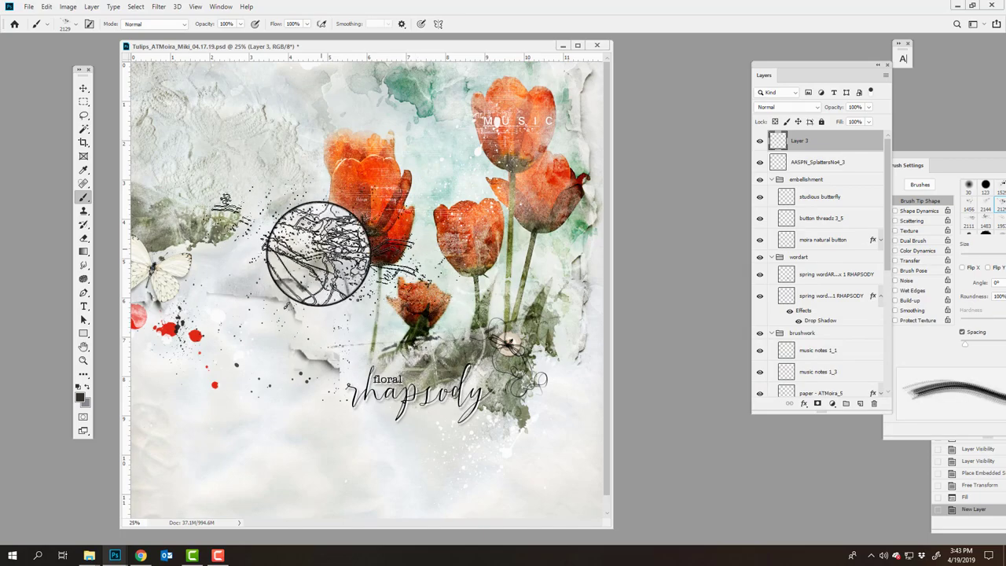
# Set the splatter brush's angle to 41° and flip its tip on both the X and Y axes
pyautogui.moveTo(961, 157)
pyautogui.mouseDown()
pyautogui.moveTo(812, 175)
pyautogui.moveTo(700, 87)
pyautogui.moveTo(681, 98)
pyautogui.mouseUp()
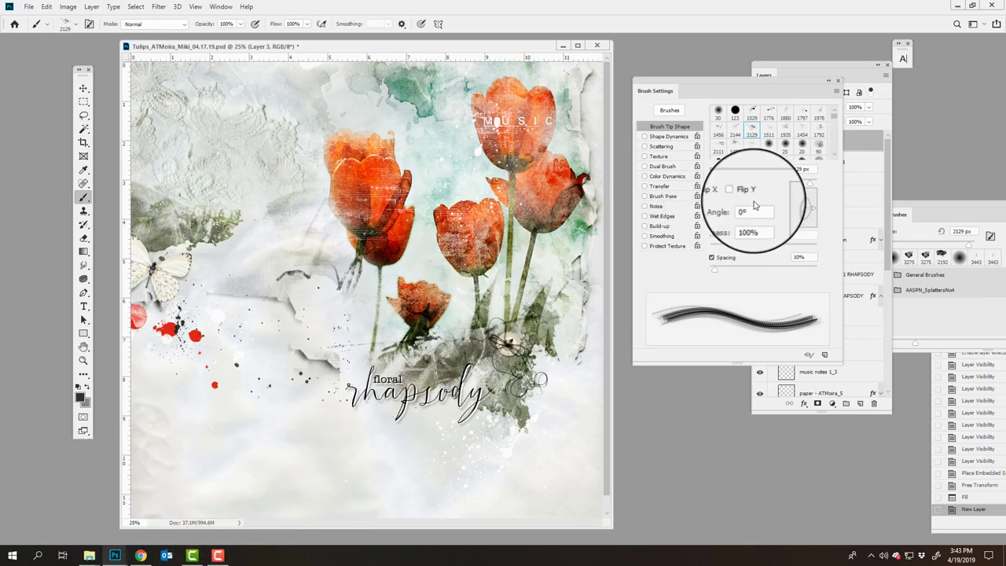
pyautogui.moveTo(781, 206)
pyautogui.mouseDown()
pyautogui.moveTo(791, 207)
pyautogui.moveTo(794, 184)
pyautogui.mouseUp()
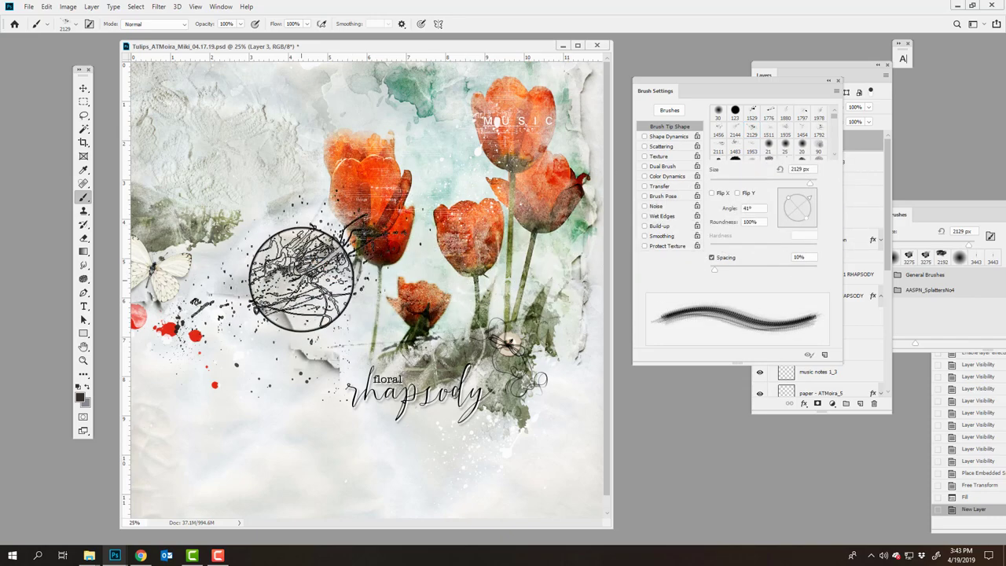
pyautogui.click(738, 196)
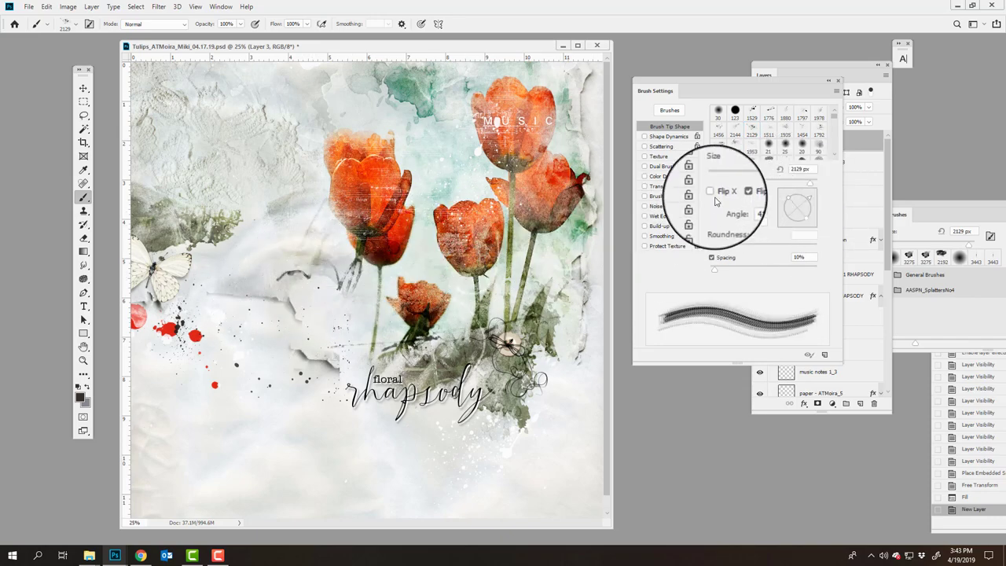
pyautogui.click(712, 195)
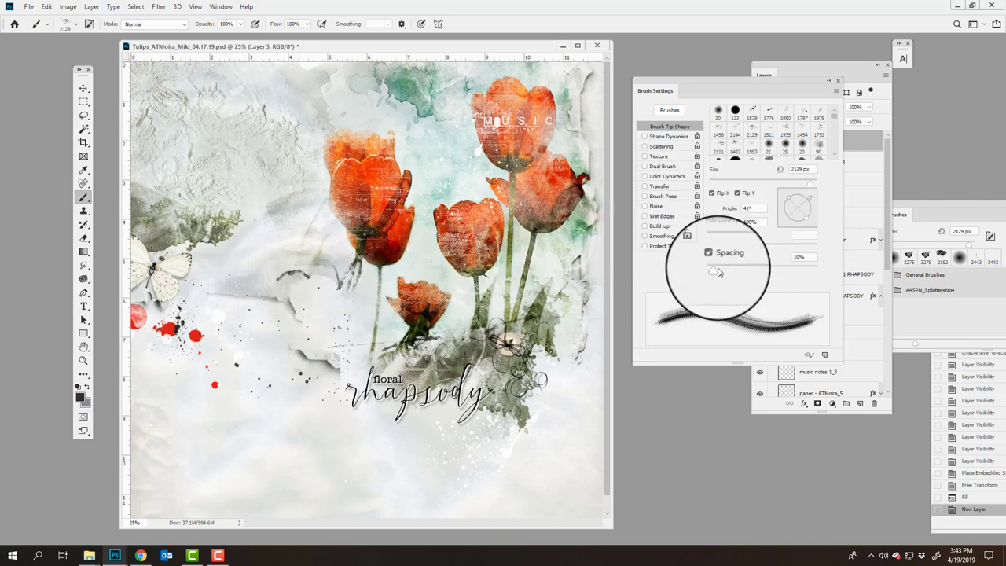
# Try the splatter brush with 239% spacing on the new layer, and undo the brushwork
pyautogui.moveTo(714, 269)
pyautogui.mouseDown()
pyautogui.moveTo(797, 267)
pyautogui.moveTo(789, 270)
pyautogui.mouseUp()
pyautogui.click(281, 356)
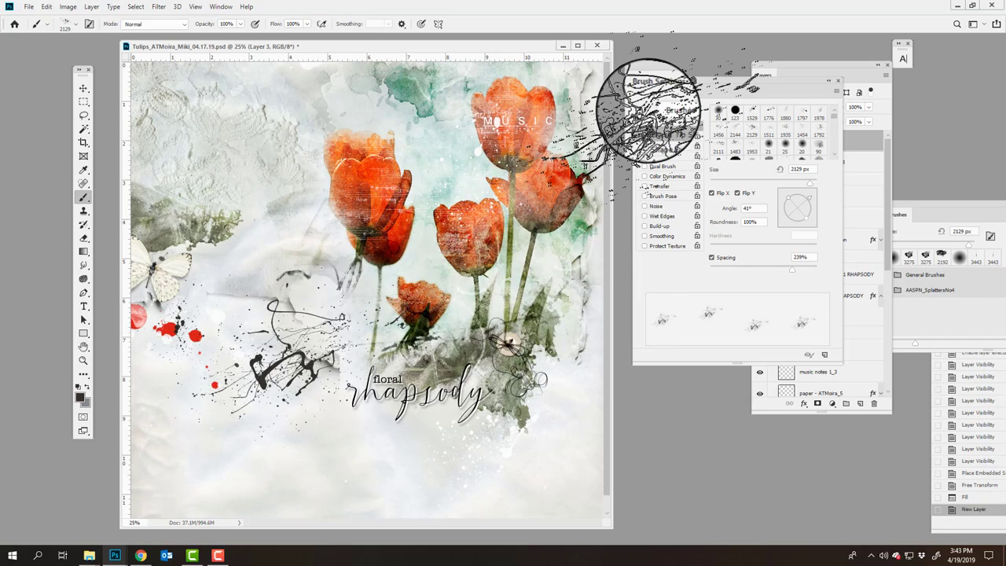
pyautogui.click(296, 366)
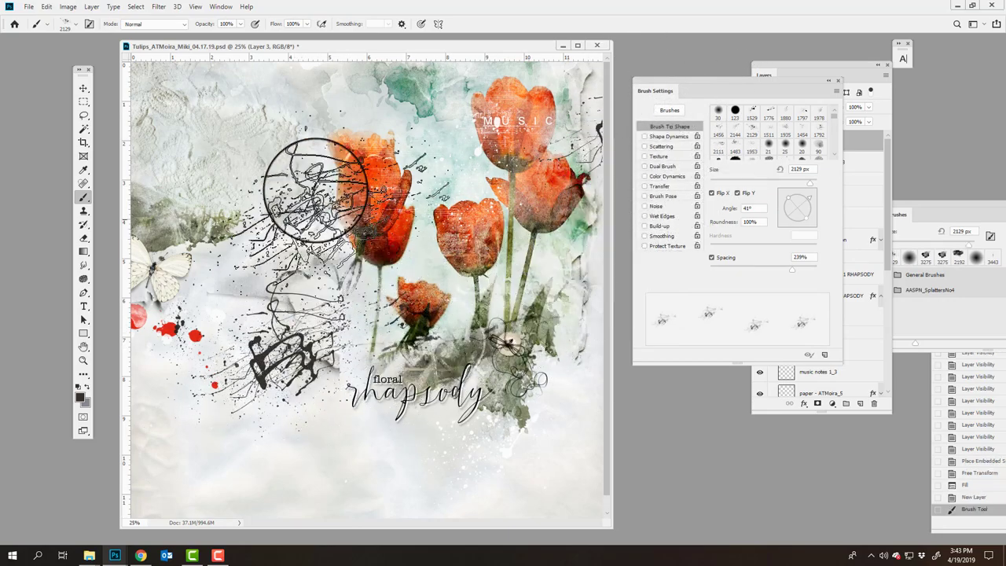
pyautogui.click(47, 6)
pyautogui.click(63, 21)
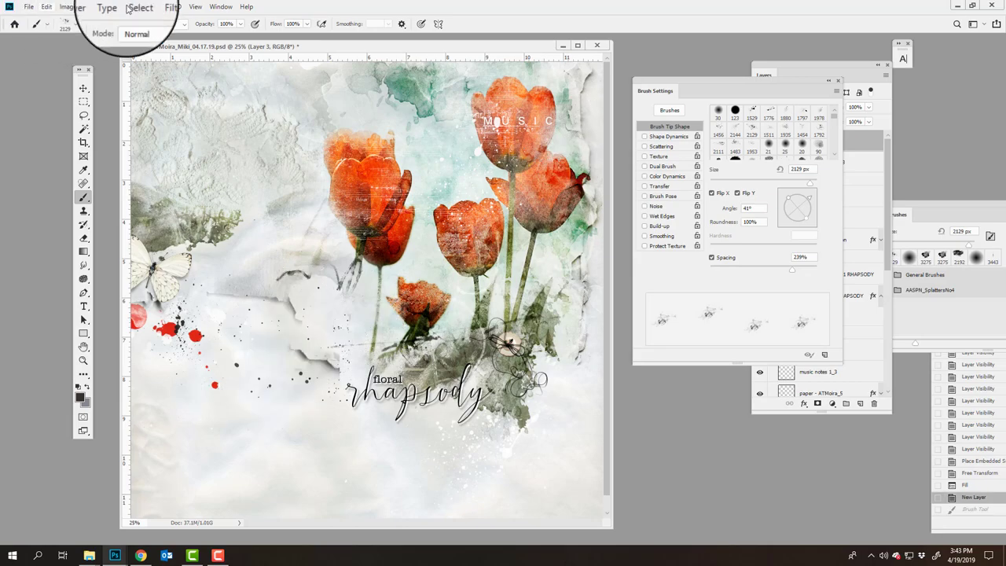
# Set the brush spacing to 74%, test it with a diagonal stroke across the tulips, and undo the stroke
pyautogui.moveTo(793, 272); pyautogui.dragTo(750, 271)
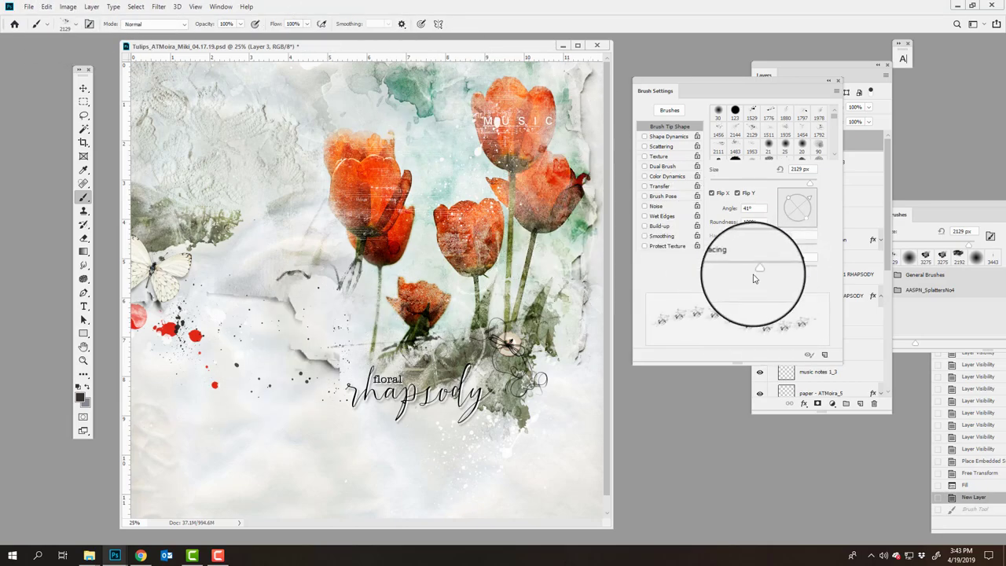
pyautogui.moveTo(387, 297); pyautogui.dragTo(566, 157)
pyautogui.click(47, 9)
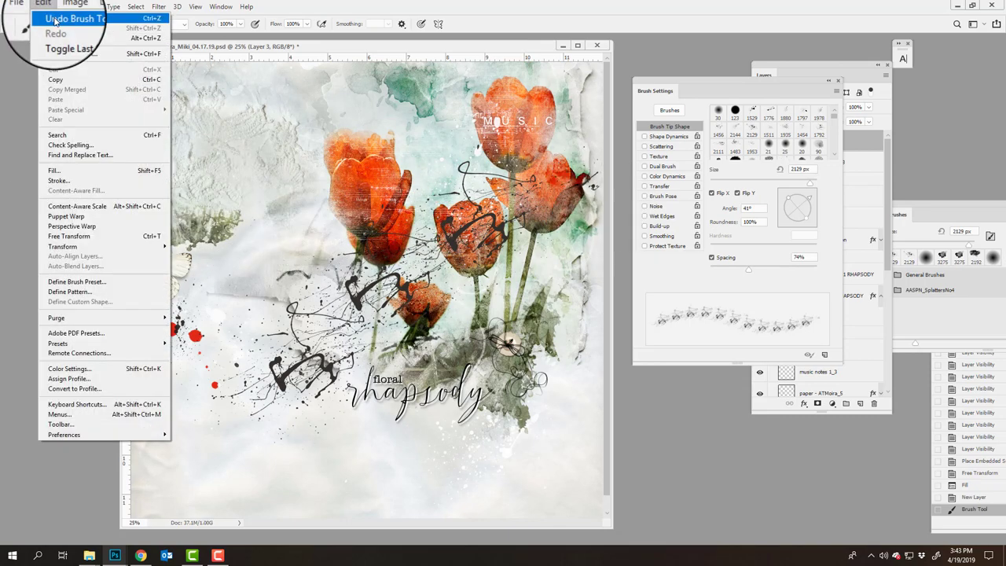
pyautogui.click(67, 16)
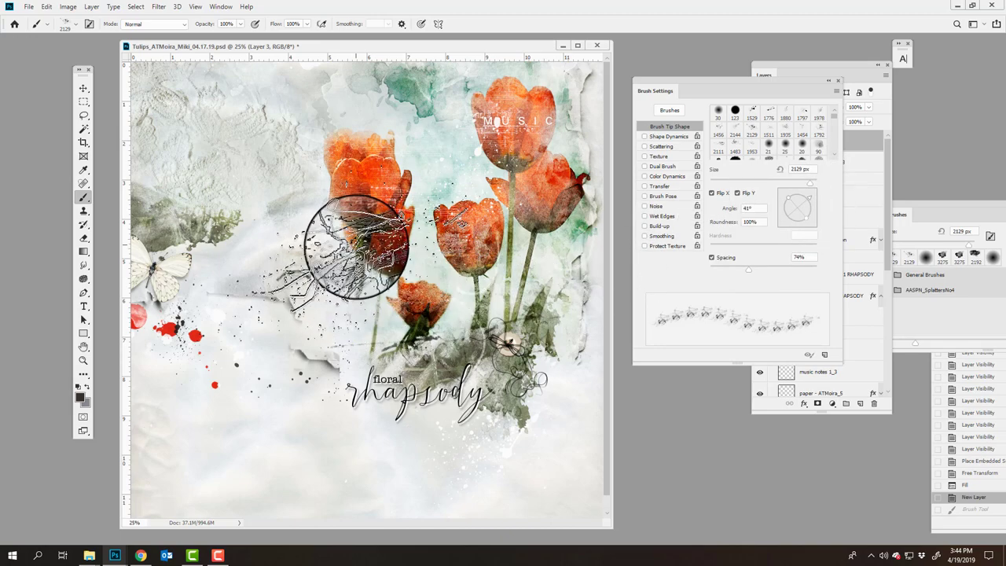
# Set the brush angle to 1° and stamp one dark splatter over the small lowest tulip on the new layer
pyautogui.moveTo(822, 211)
pyautogui.mouseDown()
pyautogui.moveTo(809, 198)
pyautogui.moveTo(824, 217)
pyautogui.moveTo(814, 208)
pyautogui.mouseUp()
pyautogui.click(385, 276)
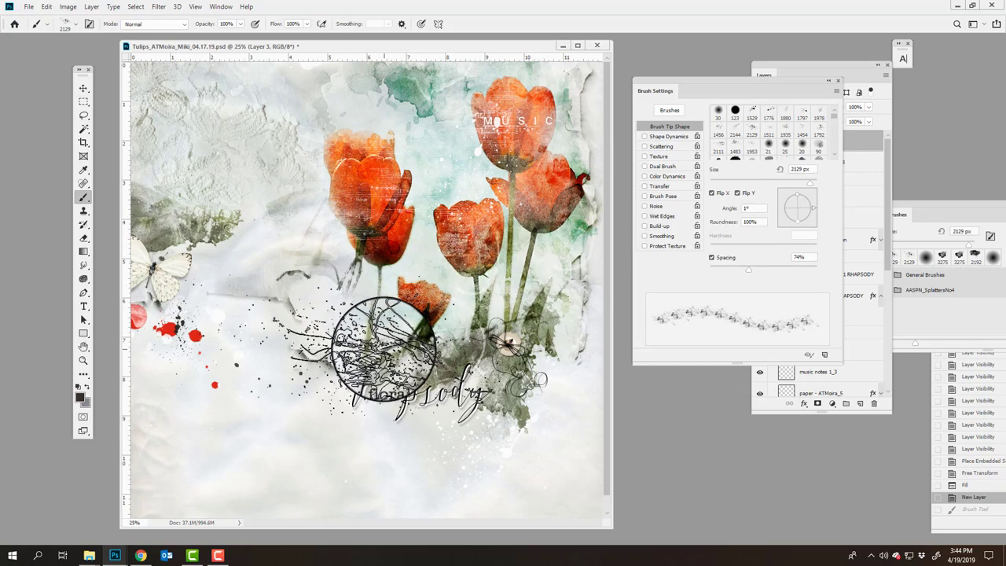
pyautogui.click(470, 291)
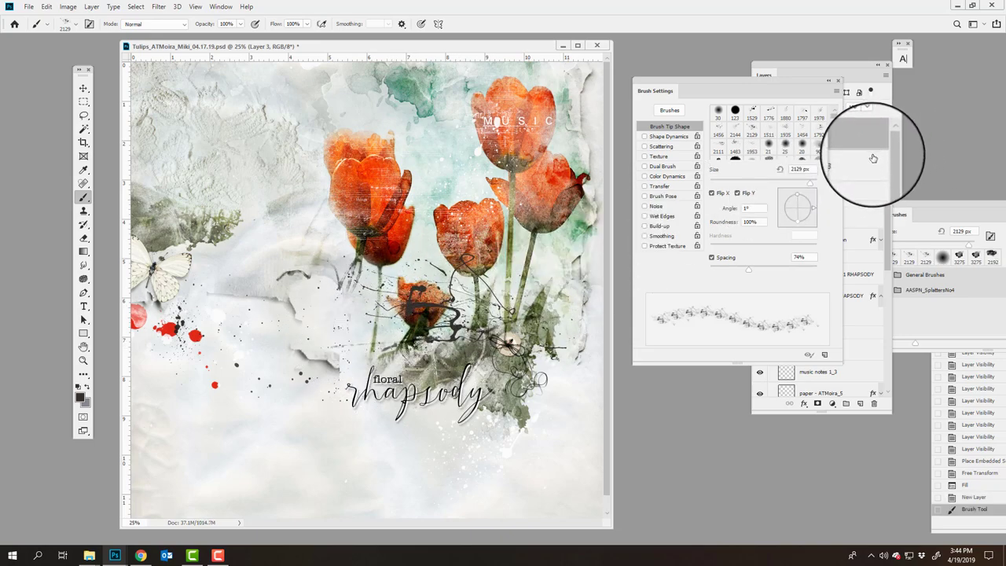
# Lower the new splatter layer's opacity to 62% and set its blend mode to Color Burn
pyautogui.moveTo(770, 81); pyautogui.dragTo(759, 292)
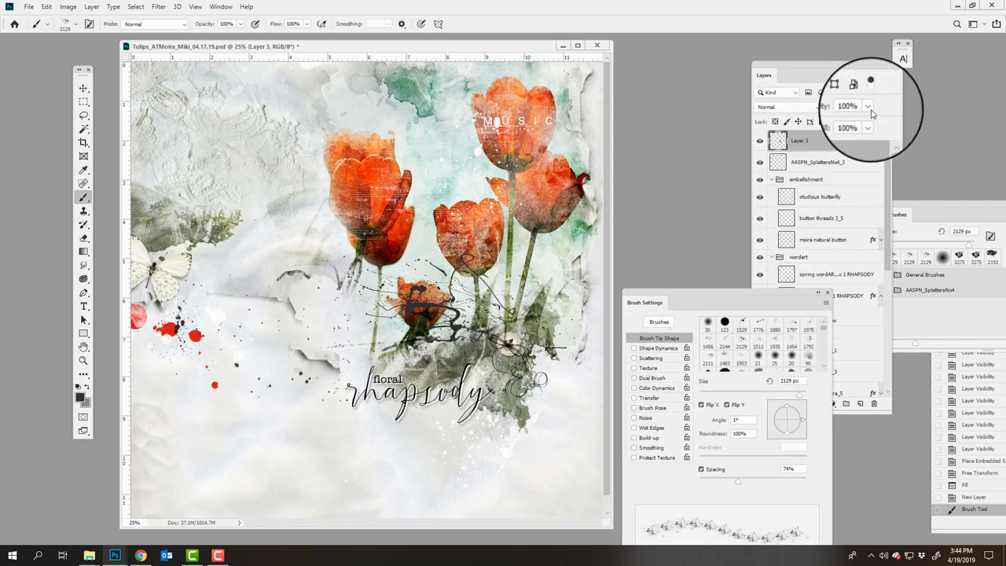
pyautogui.click(867, 106)
pyautogui.moveTo(880, 118)
pyautogui.mouseDown()
pyautogui.moveTo(827, 118)
pyautogui.moveTo(850, 125)
pyautogui.mouseUp()
pyautogui.click(785, 106)
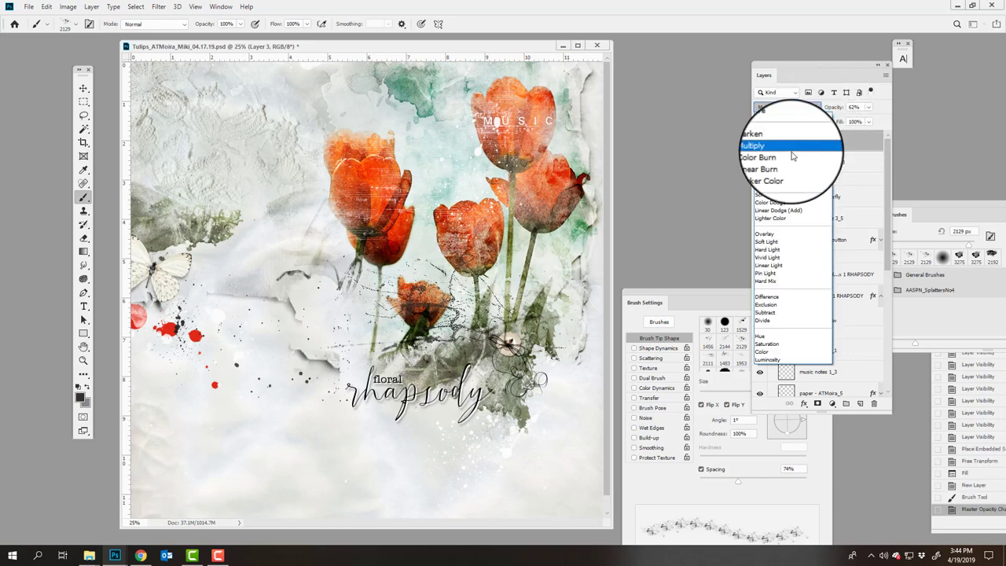
pyautogui.click(787, 156)
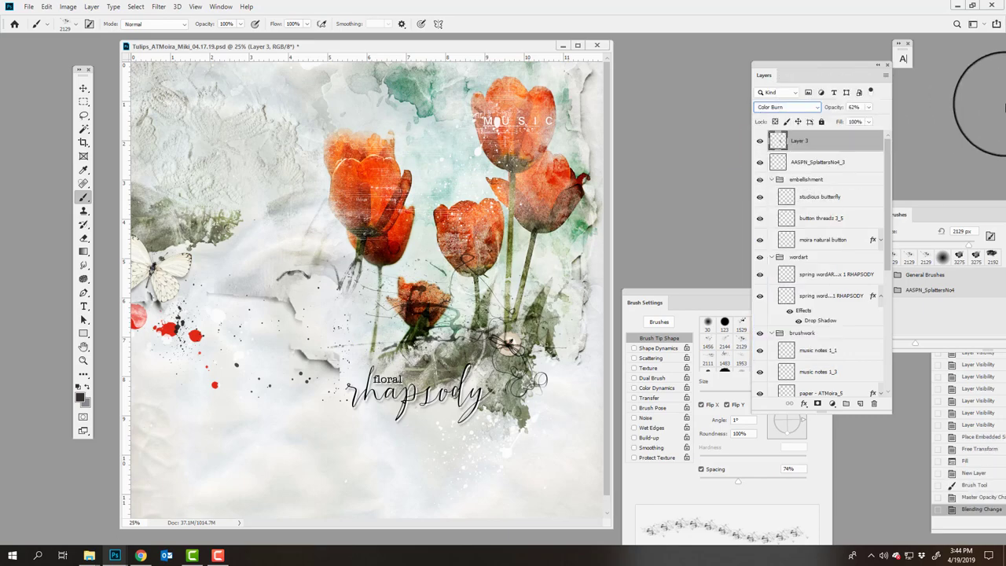
# Move the splatter up over the two upper-right tulips and set its layer's blend mode to Hard Light
pyautogui.click(82, 88)
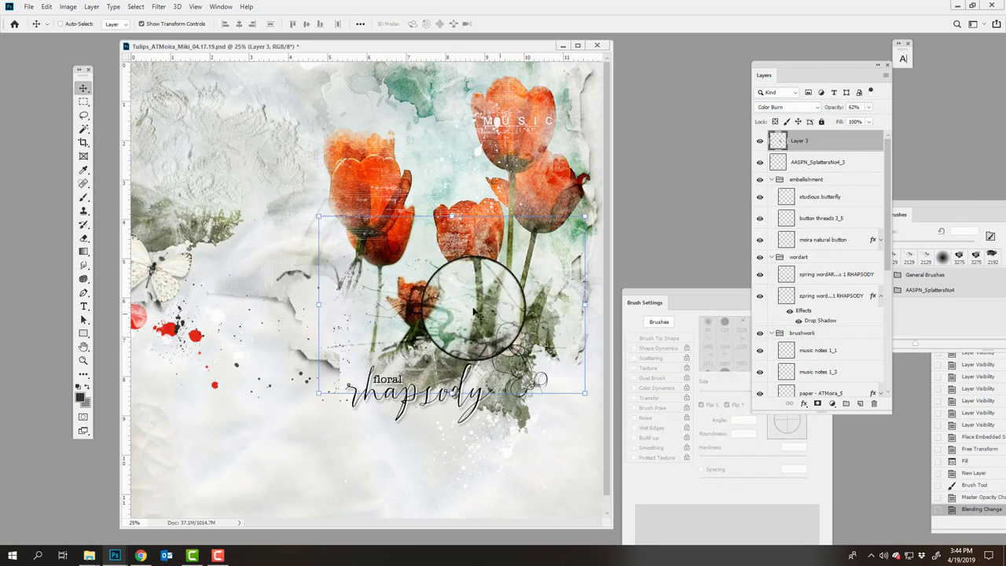
pyautogui.moveTo(475, 311); pyautogui.dragTo(534, 167)
pyautogui.click(786, 107)
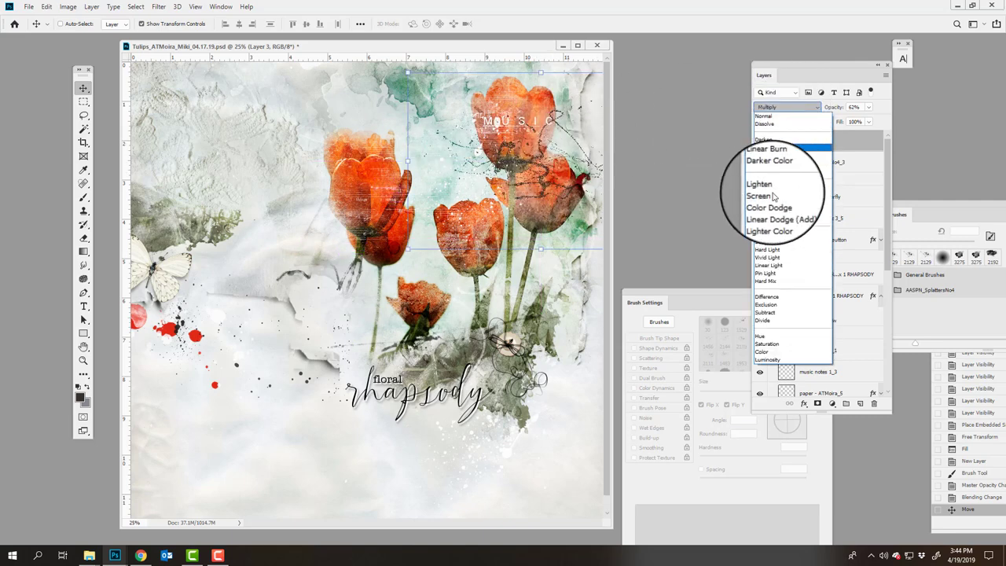
pyautogui.click(771, 251)
# Raise the splatter layer's opacity to 100% and set its blend mode to Color Dodge
pyautogui.click(867, 107)
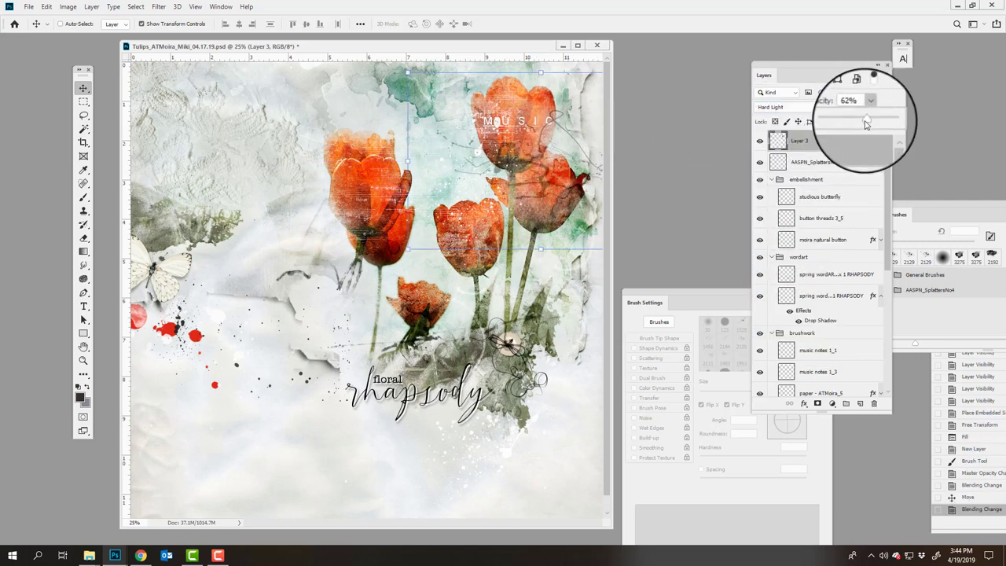
pyautogui.moveTo(895, 120); pyautogui.dragTo(868, 123)
pyautogui.click(786, 106)
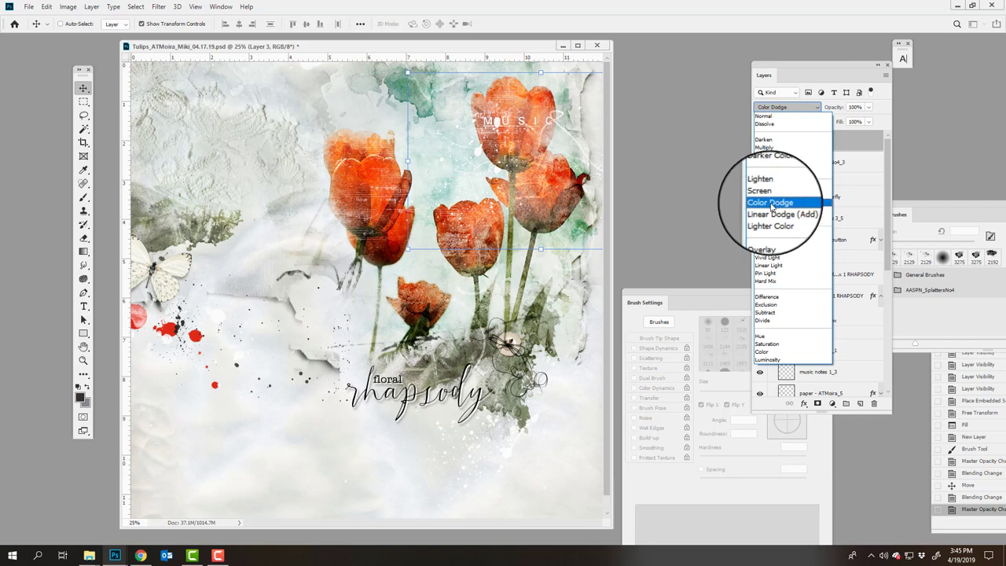
pyautogui.click(771, 203)
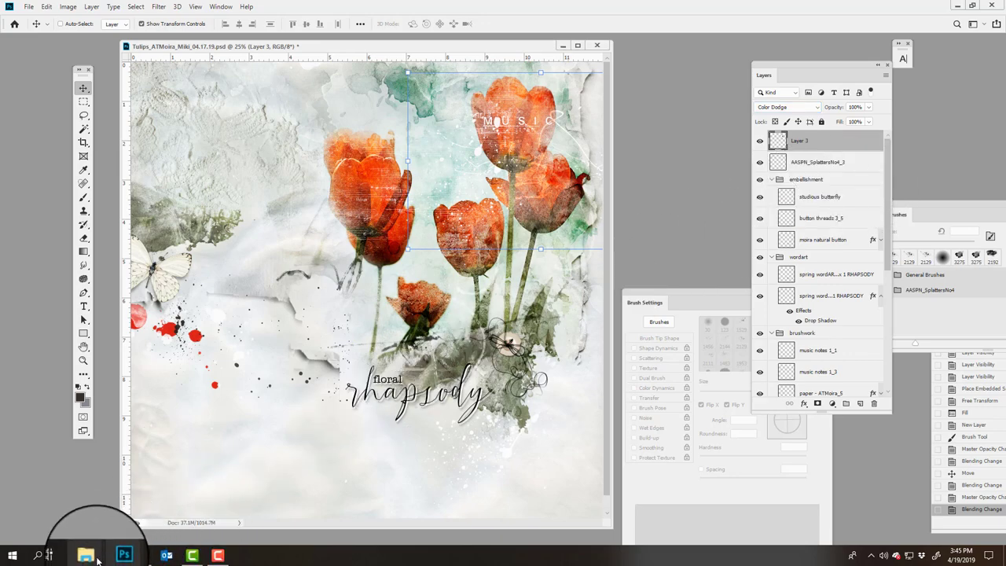
# Switch to File Explorer and open the aA Team Layouts folder inside 12 April
pyautogui.moveTo(90, 556)
pyautogui.click(99, 527)
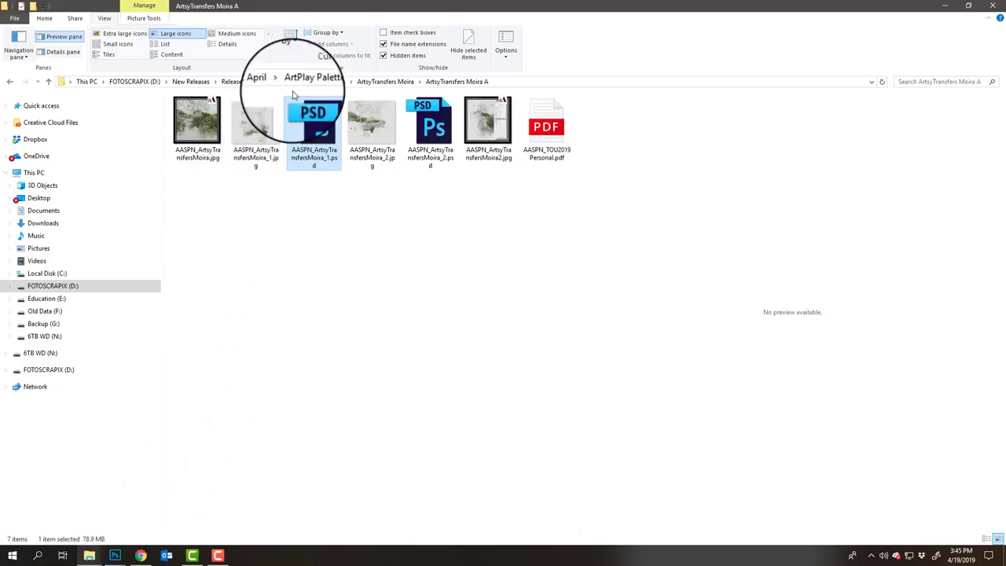
pyautogui.click(264, 81)
pyautogui.doubleClick(197, 112)
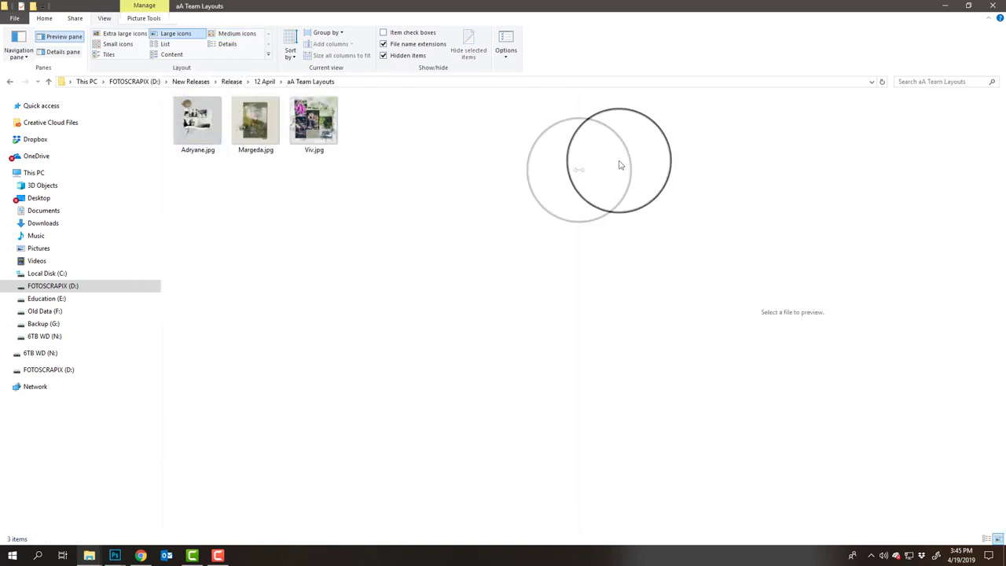
# Widen the file preview area and preview the three team layout images one after another
pyautogui.moveTo(579, 170); pyautogui.dragTo(207, 136)
pyautogui.click(207, 135)
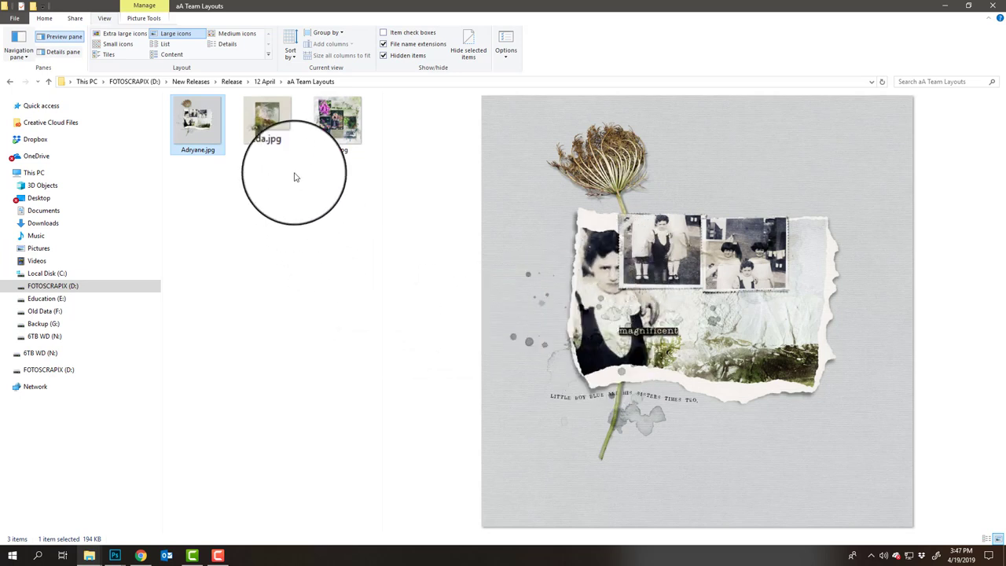
pyautogui.click(269, 122)
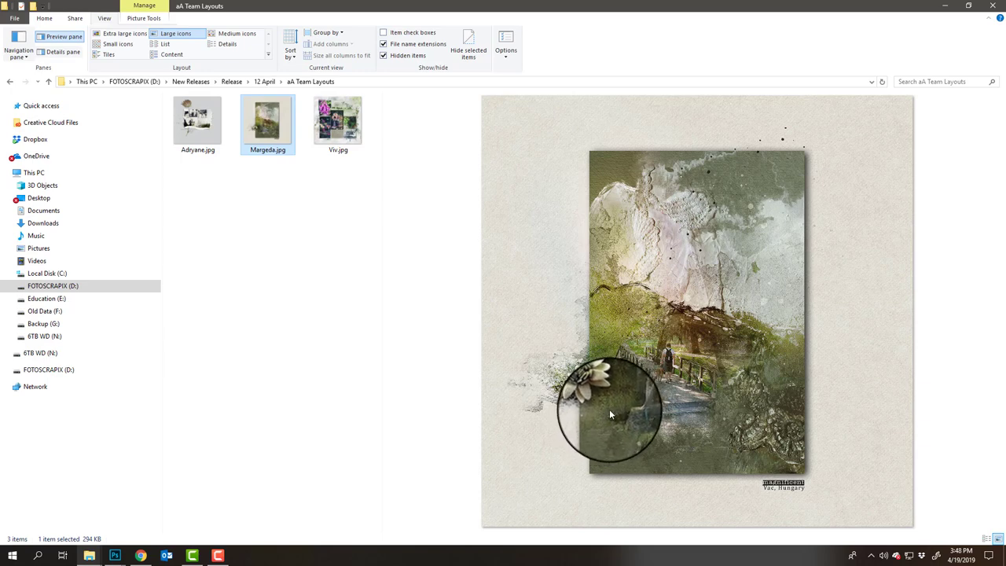
pyautogui.click(346, 117)
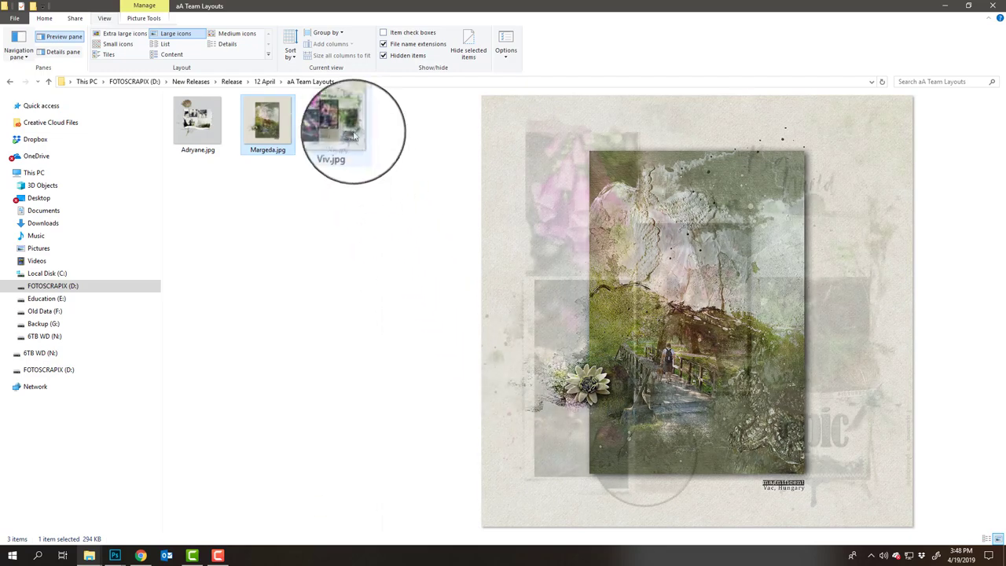